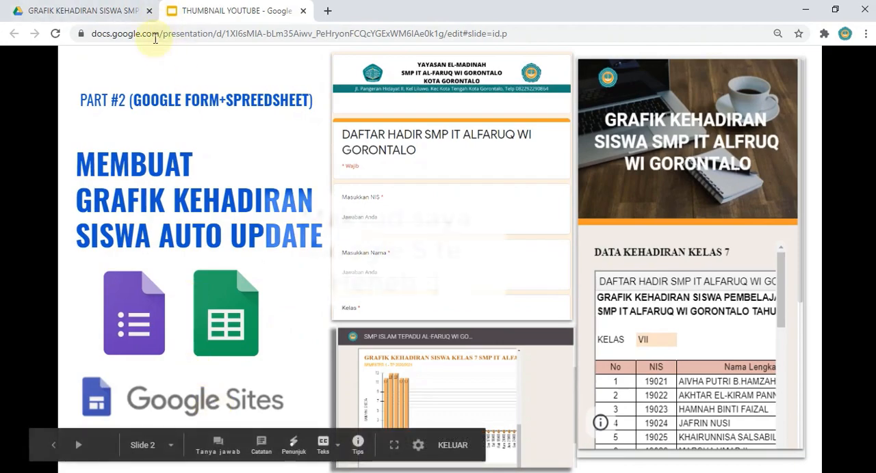
Step: Close the YouTube thumbnail presentation, open the ABSENSI KEHADIRAN SISWA SMP 3 GORONTALO spreadsheet and review its DATABASE sheet
{"action": "left_click", "coordinate": [301, 12]}
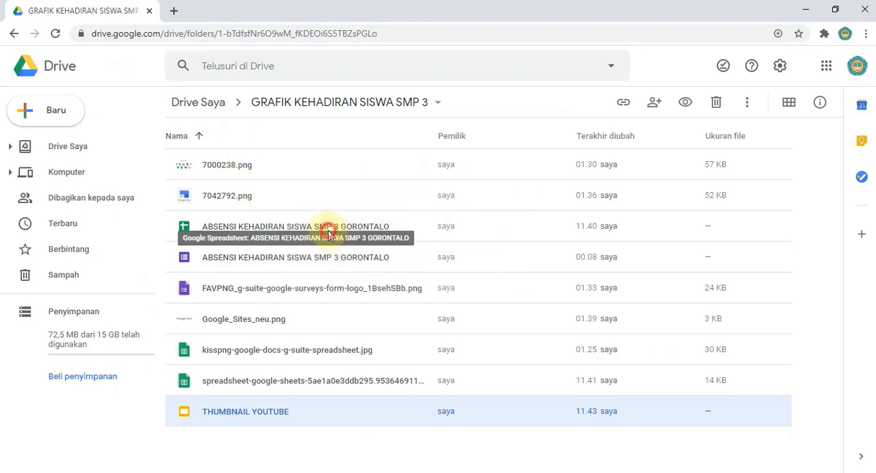
{"action": "double_click", "coordinate": [329, 234]}
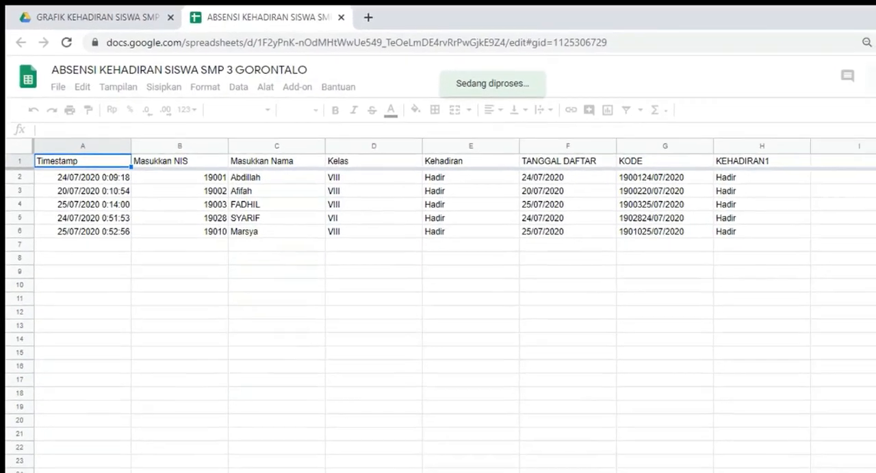
{"action": "left_click", "coordinate": [203, 464]}
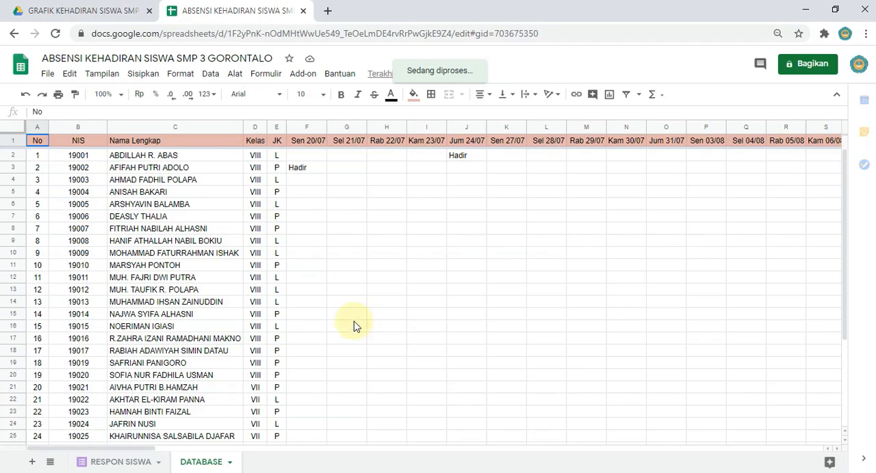
{"action": "scroll", "coordinate": [349, 324], "scroll_direction": "down", "scroll_amount": 2}
{"action": "scroll", "coordinate": [350, 326], "scroll_direction": "down", "scroll_amount": 2}
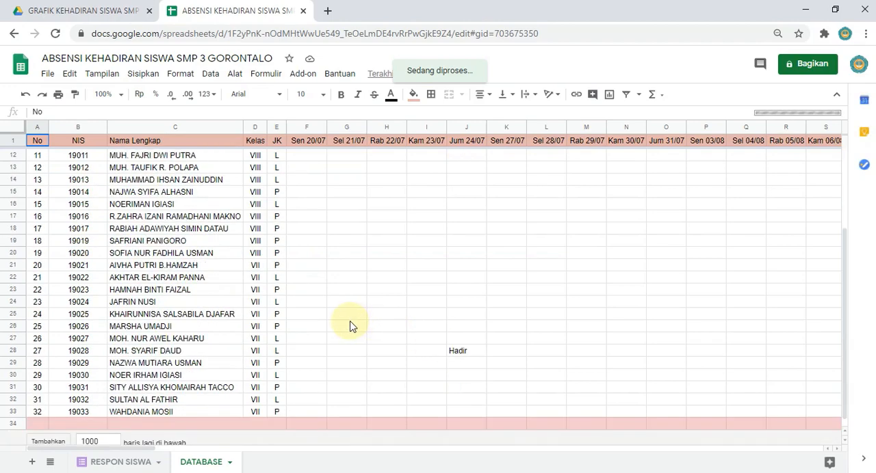
Step: Open the ABSENSI KEHADIRAN SISWA SMP 3 GORONTALO form from the Drive folder and preview it as a respondent
{"action": "left_click", "coordinate": [72, 13]}
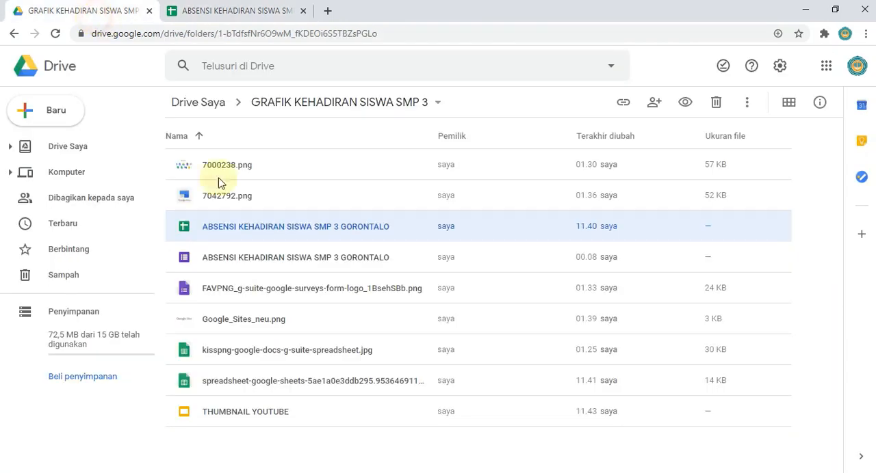
{"action": "double_click", "coordinate": [259, 267]}
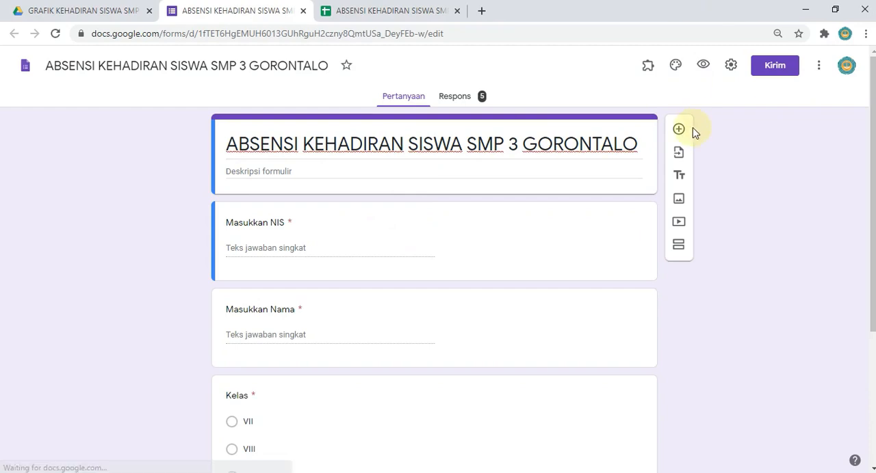
{"action": "left_click", "coordinate": [703, 65]}
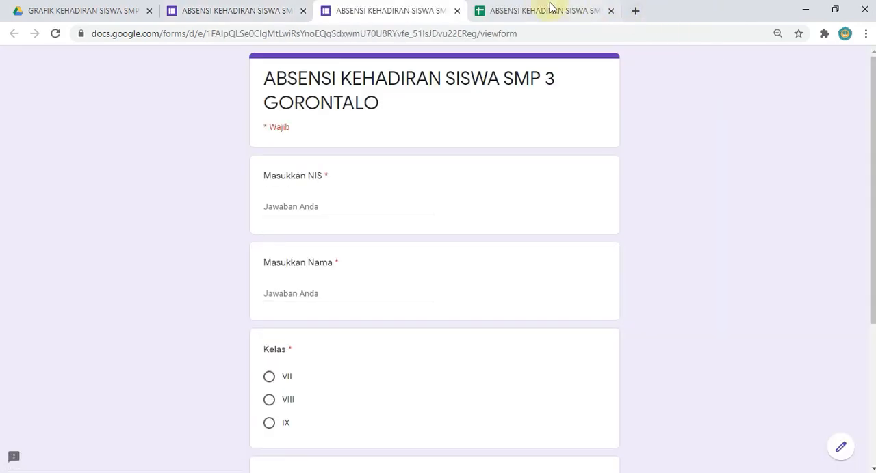
Step: Copy the student's NIS from row 15 of the DATABASE sheet into the form's Masukkan NIS field
{"action": "left_click", "coordinate": [552, 9]}
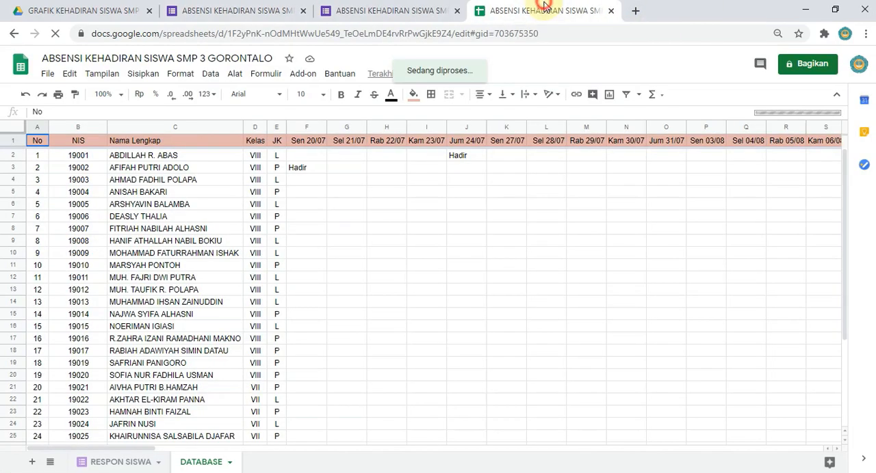
{"action": "left_click", "coordinate": [79, 316]}
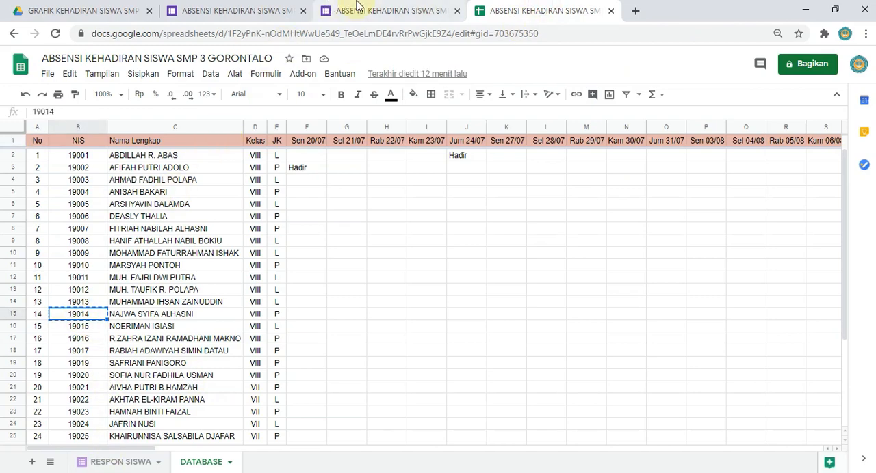
{"action": "left_click", "coordinate": [329, 9]}
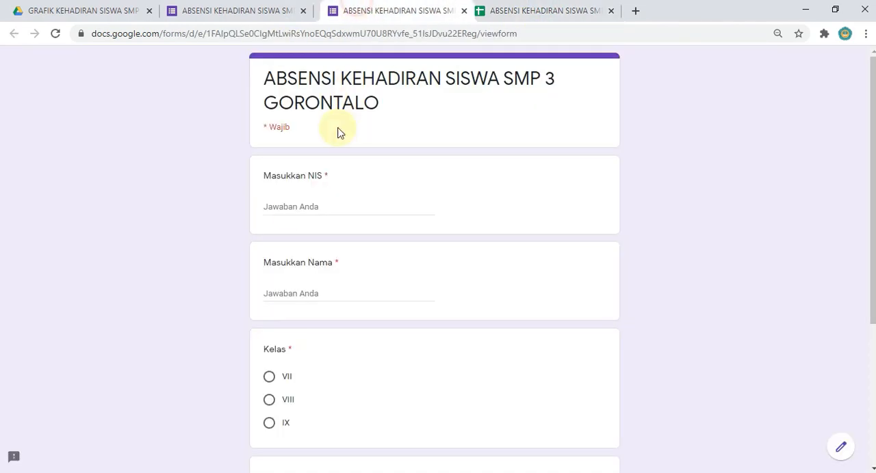
{"action": "left_click", "coordinate": [290, 216]}
{"action": "type", "text": "19014"}
Step: Enter the student's first name, choose class VIII and attendance Hadir, and submit the form
{"action": "left_click", "coordinate": [282, 292]}
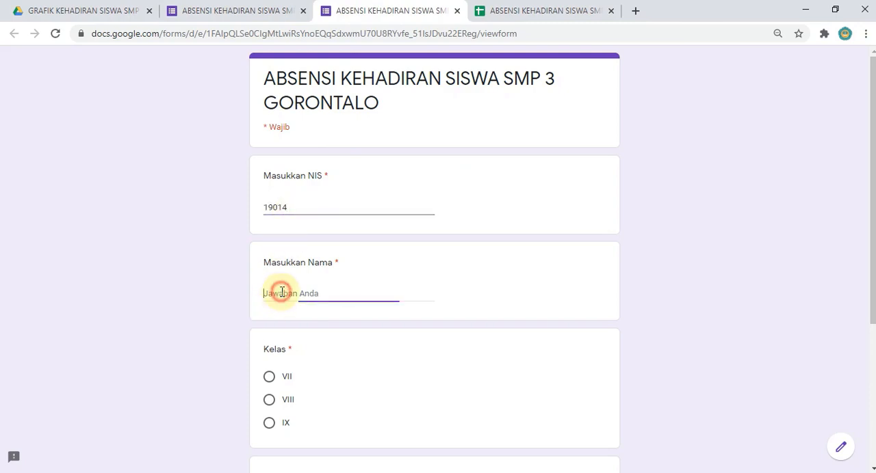
{"action": "type", "text": "Najwa"}
{"action": "scroll", "coordinate": [274, 328], "scroll_direction": "down", "scroll_amount": 1}
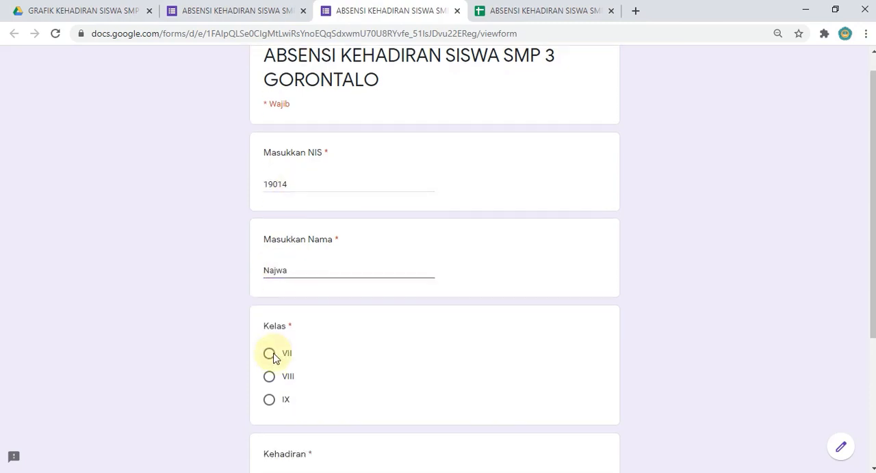
{"action": "left_click", "coordinate": [270, 340]}
{"action": "scroll", "coordinate": [376, 345], "scroll_direction": "down", "scroll_amount": 3}
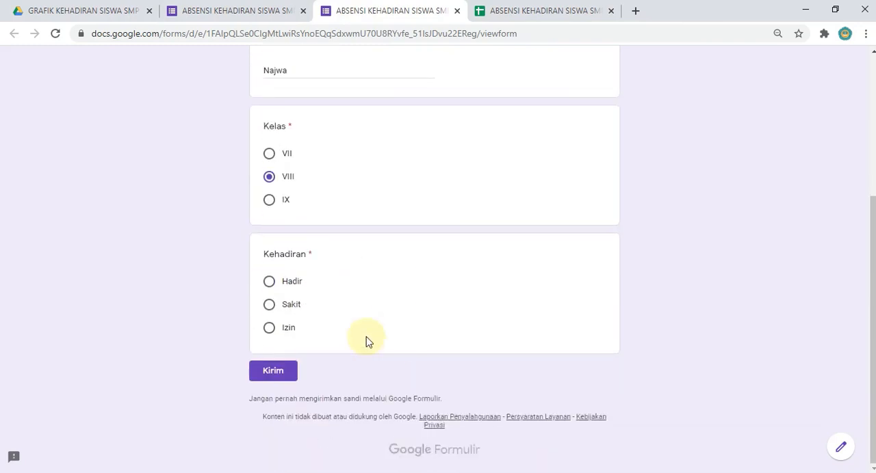
{"action": "left_click", "coordinate": [272, 286]}
{"action": "left_click", "coordinate": [272, 373]}
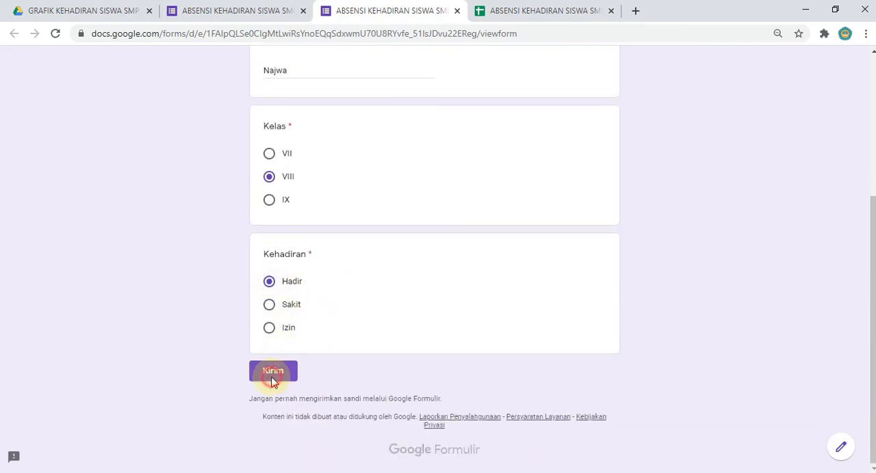
Step: Examine the newly submitted attendance entry in the RESPON SISWA sheet and compare it with the DATABASE sheet
{"action": "left_click", "coordinate": [527, 11]}
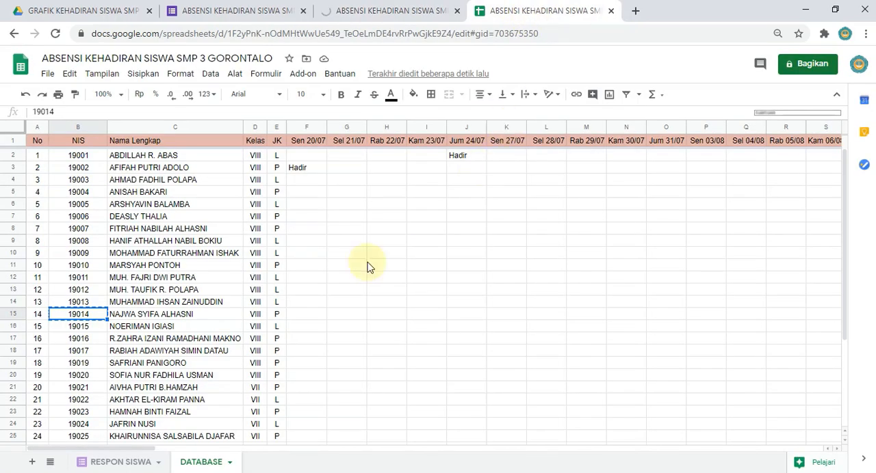
{"action": "left_click", "coordinate": [118, 463]}
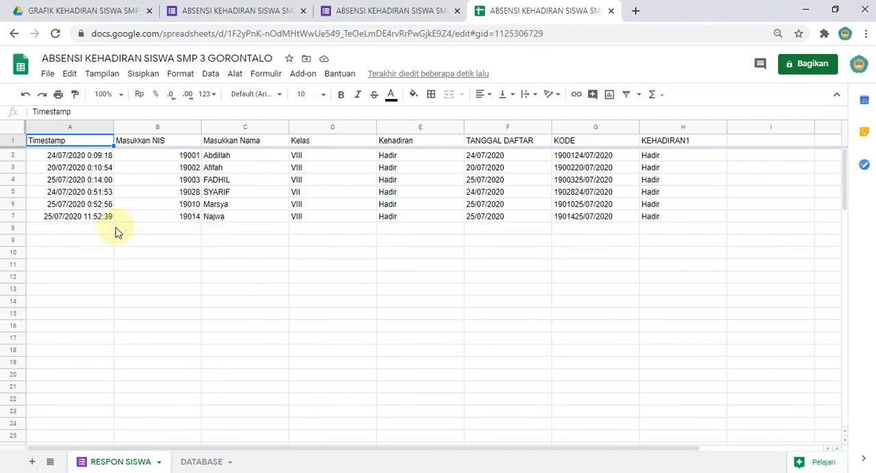
{"action": "key", "text": "super+plus"}
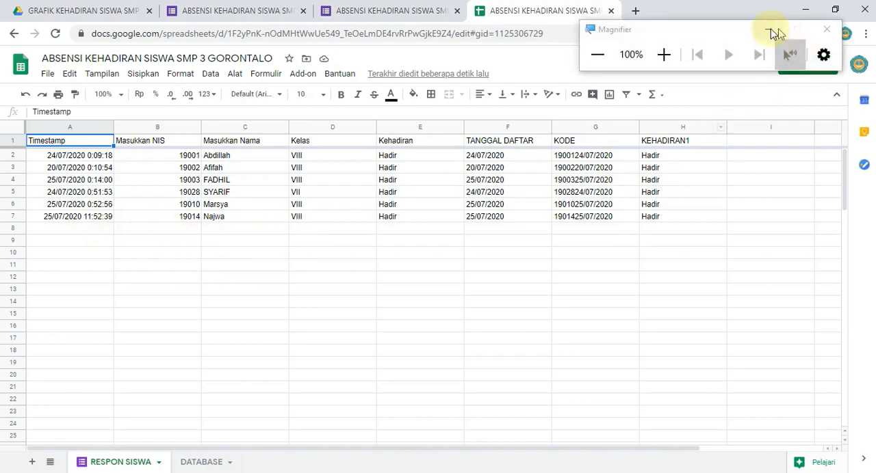
{"action": "left_click", "coordinate": [769, 30]}
{"action": "left_click", "coordinate": [194, 254]}
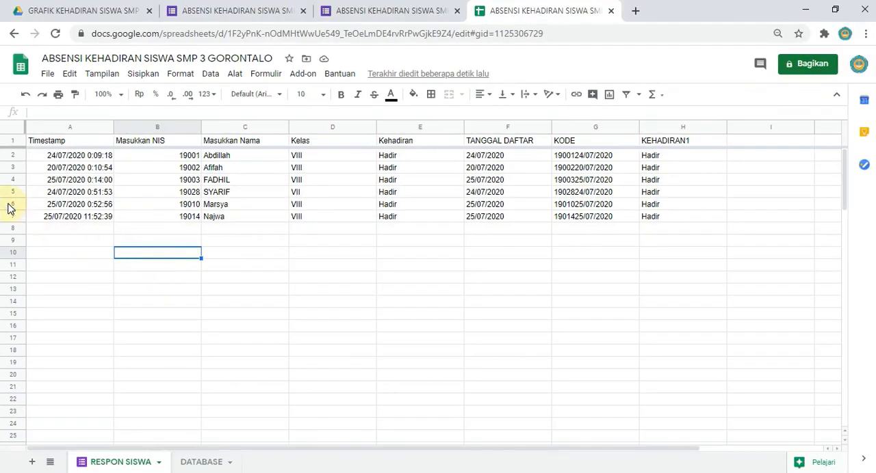
{"action": "key", "text": "super+plus"}
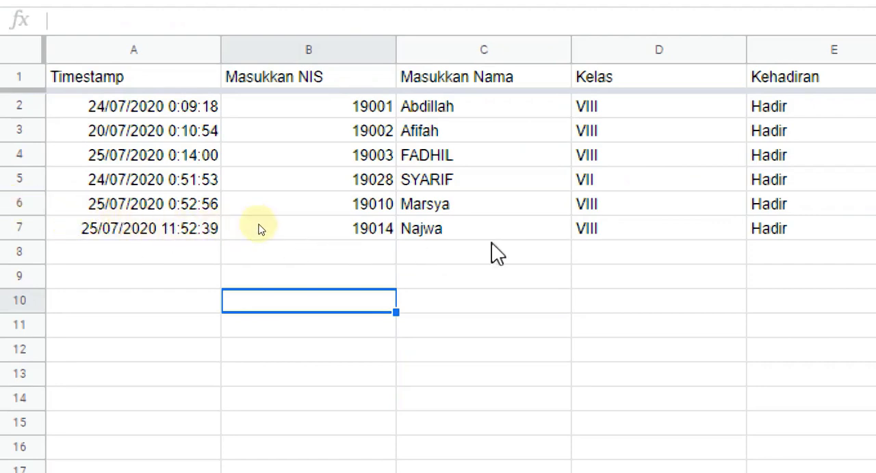
{"action": "scroll", "coordinate": [480, 234], "scroll_direction": "right", "scroll_amount": 3}
{"action": "scroll", "coordinate": [480, 234], "scroll_direction": "right", "scroll_amount": 5}
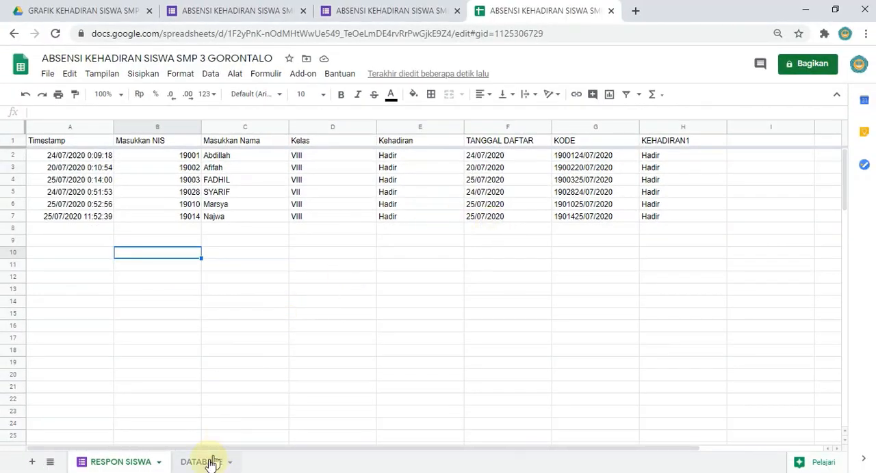
{"action": "left_click", "coordinate": [202, 463]}
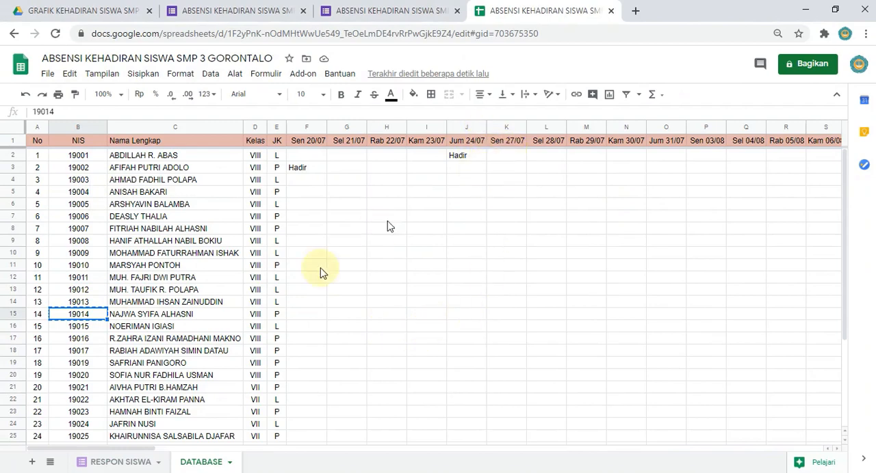
Step: Change the date in the row 7 timestamp of RESPON SISWA to 24/07/2020 and check the DATABASE sheet
{"action": "left_click", "coordinate": [136, 464]}
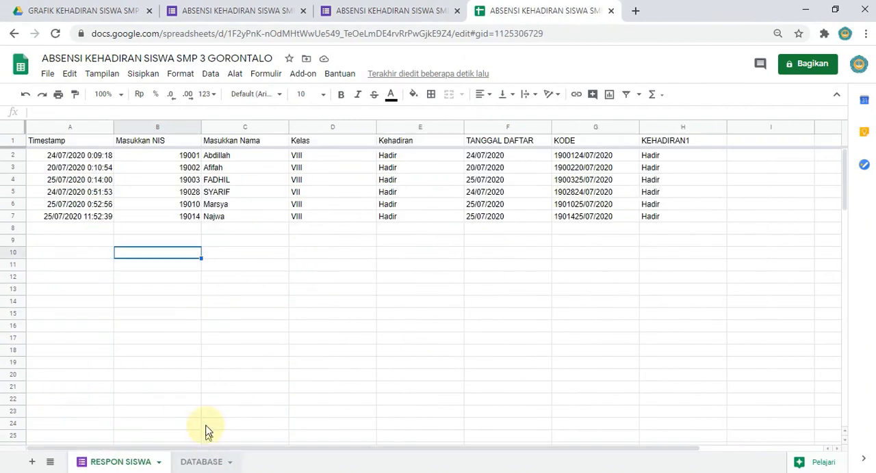
{"action": "left_click", "coordinate": [44, 216]}
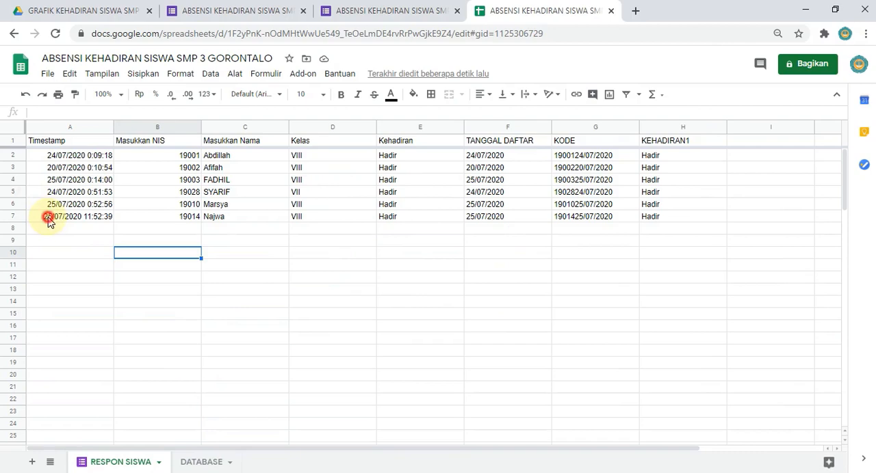
{"action": "left_click", "coordinate": [40, 114]}
{"action": "key", "text": "BackSpace"}
{"action": "type", "text": "6"}
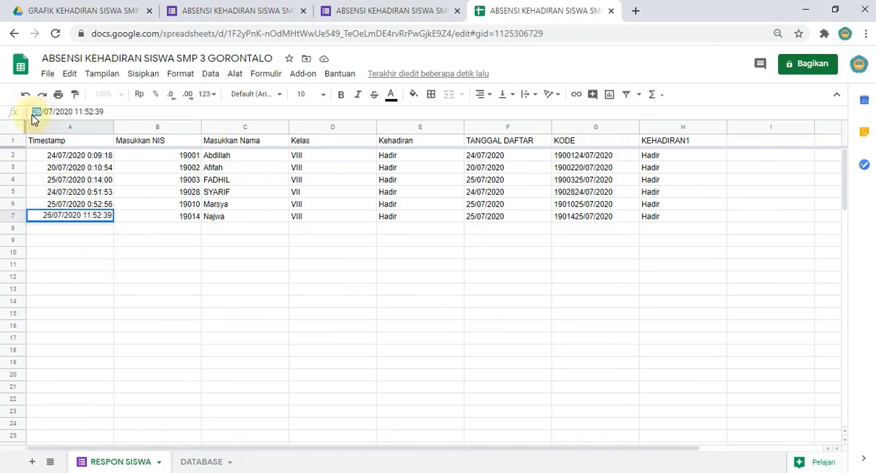
{"action": "type", "text": "4"}
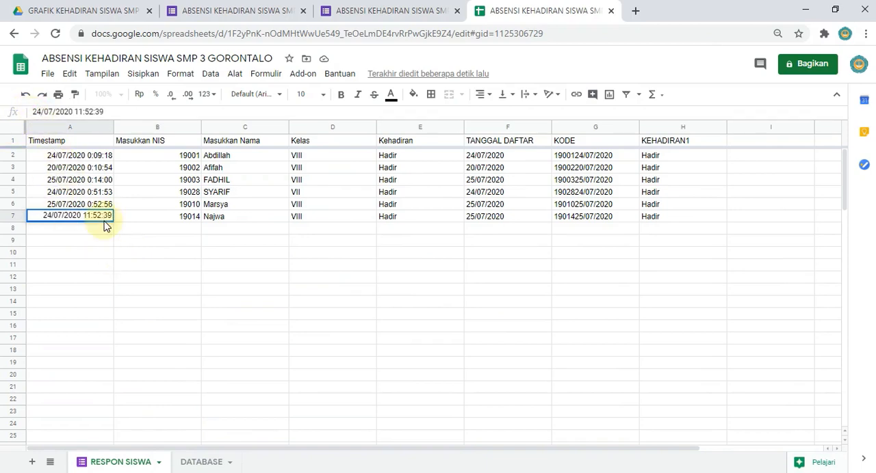
{"action": "key", "text": "Return"}
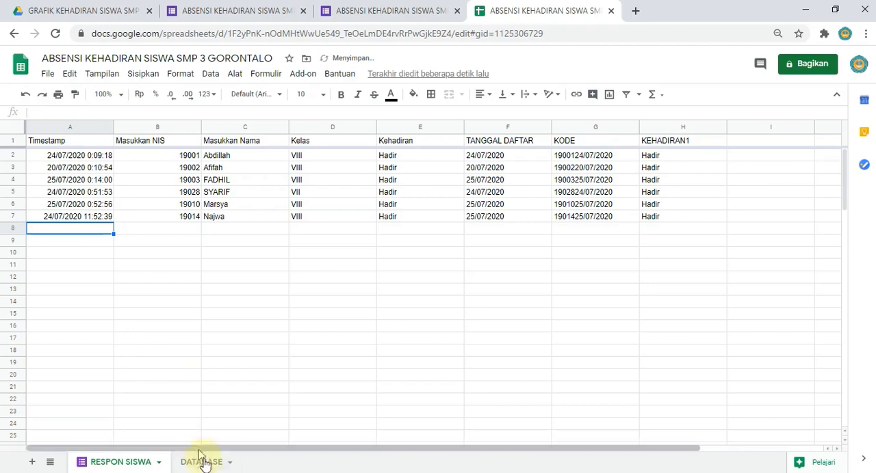
{"action": "left_click", "coordinate": [204, 466]}
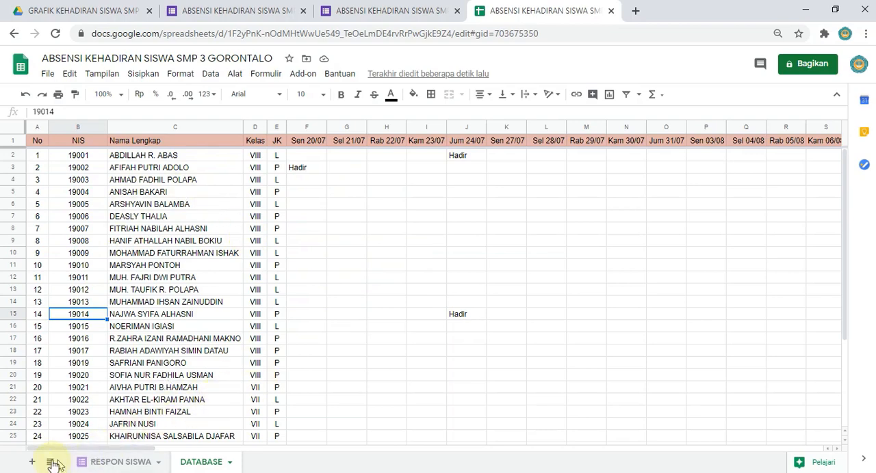
Step: Add a blank sheet to the spreadsheet and review the class VII and VIII student rows in DATABASE
{"action": "left_click", "coordinate": [30, 463]}
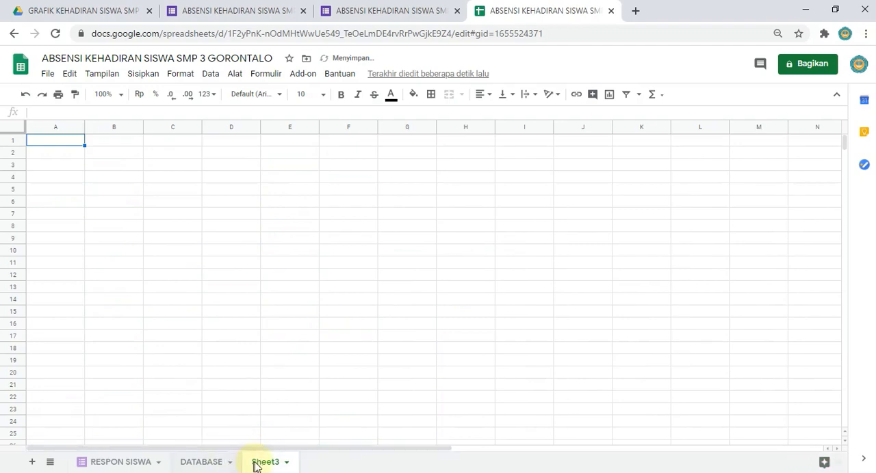
{"action": "left_click", "coordinate": [213, 461]}
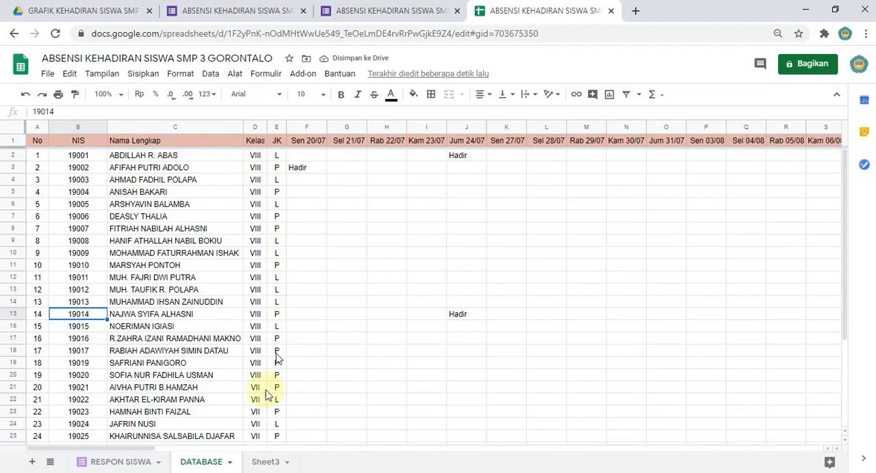
{"action": "scroll", "coordinate": [308, 342], "scroll_direction": "down", "scroll_amount": 3}
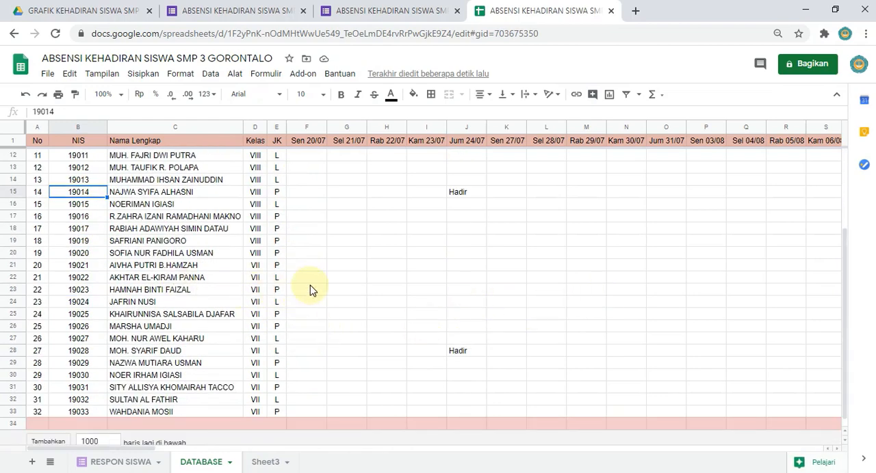
{"action": "scroll", "coordinate": [309, 289], "scroll_direction": "up", "scroll_amount": 2}
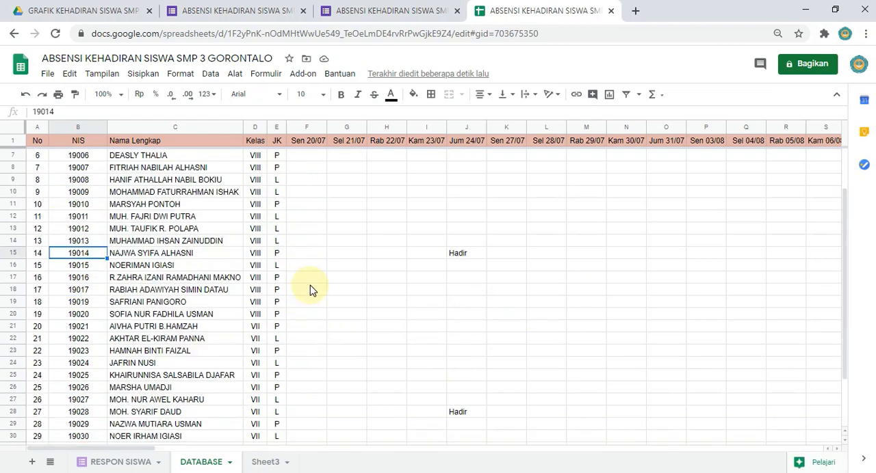
{"action": "scroll", "coordinate": [303, 245], "scroll_direction": "down", "scroll_amount": 2}
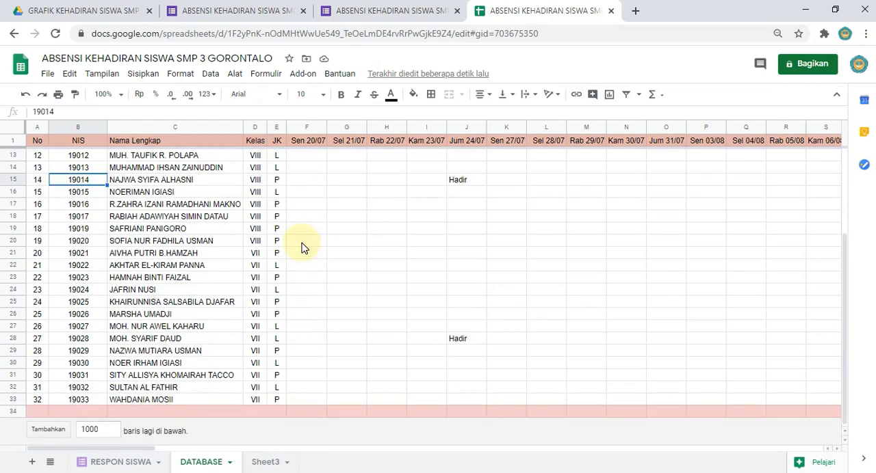
{"action": "scroll", "coordinate": [298, 250], "scroll_direction": "up", "scroll_amount": 4}
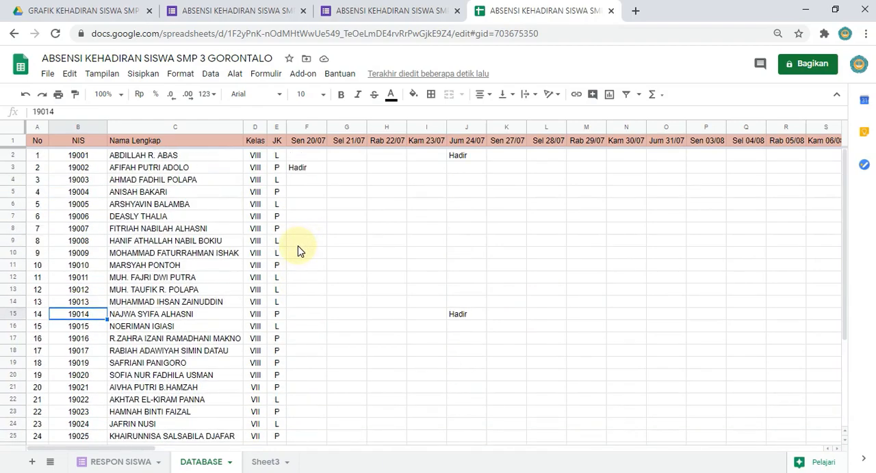
{"action": "scroll", "coordinate": [298, 250], "scroll_direction": "down", "scroll_amount": 4}
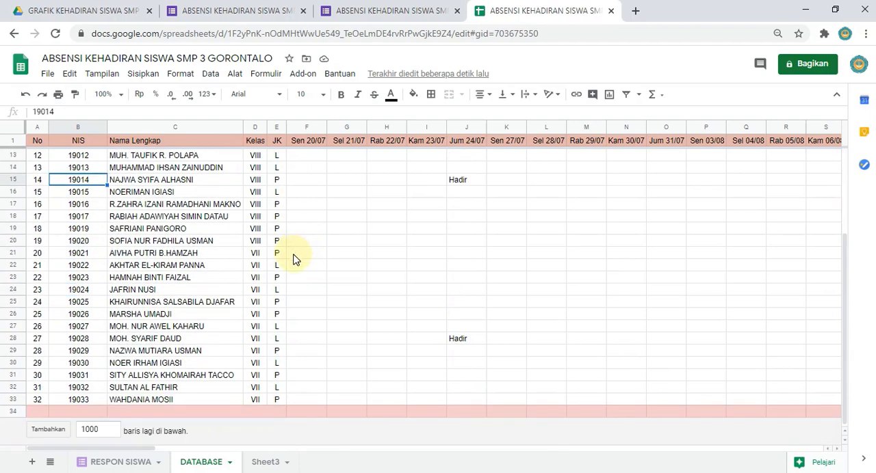
{"action": "scroll", "coordinate": [303, 342], "scroll_direction": "up", "scroll_amount": 3}
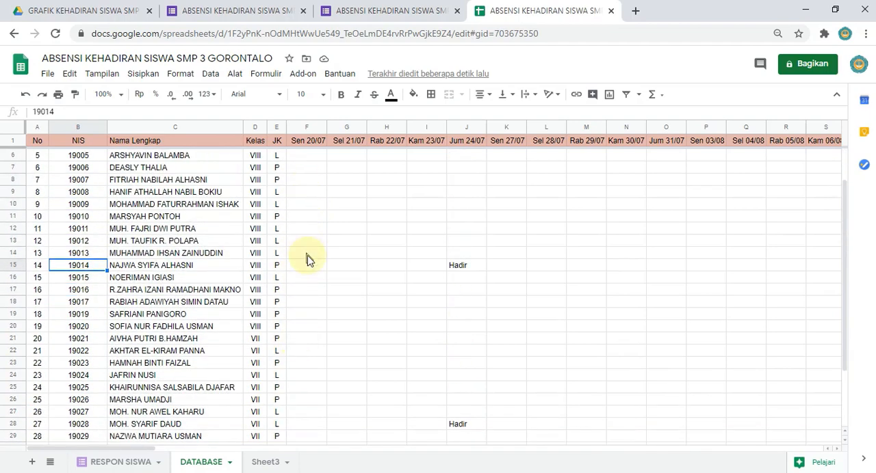
Step: Add a blank sheet to the spreadsheet and name it KELAS VII
{"action": "scroll", "coordinate": [307, 259], "scroll_direction": "up", "scroll_amount": 2}
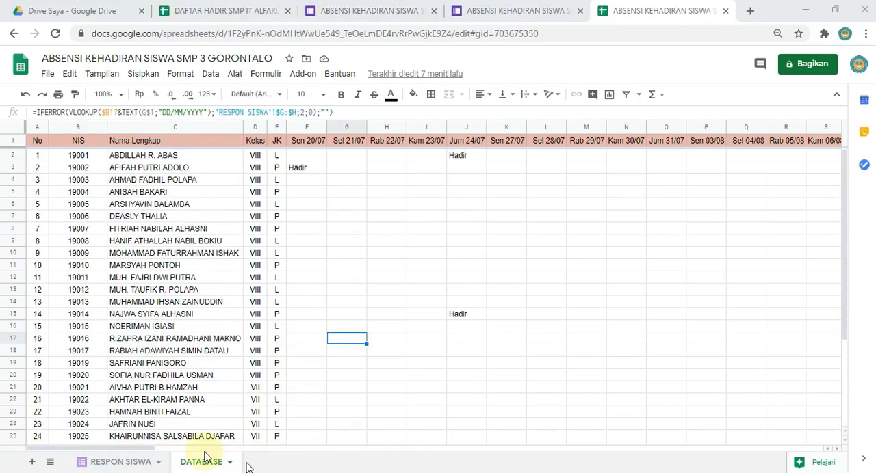
{"action": "left_click", "coordinate": [32, 465]}
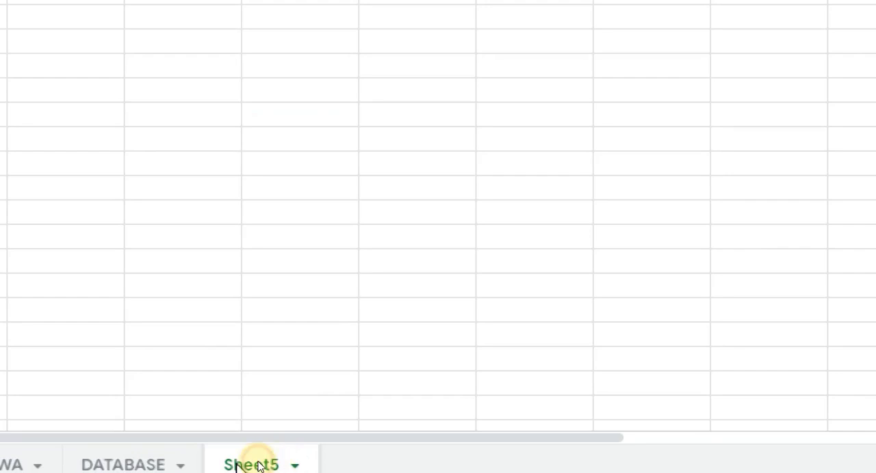
{"action": "double_click", "coordinate": [266, 468]}
{"action": "type", "text": "kel"}
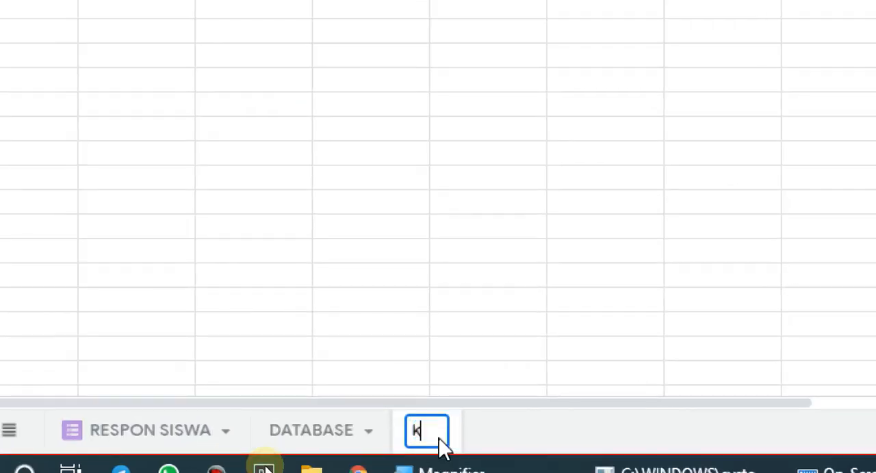
{"action": "key", "text": "BackSpace"}
{"action": "key", "text": "BackSpace"}
{"action": "key", "text": "BackSpace"}
{"action": "type", "text": "KELAS"}
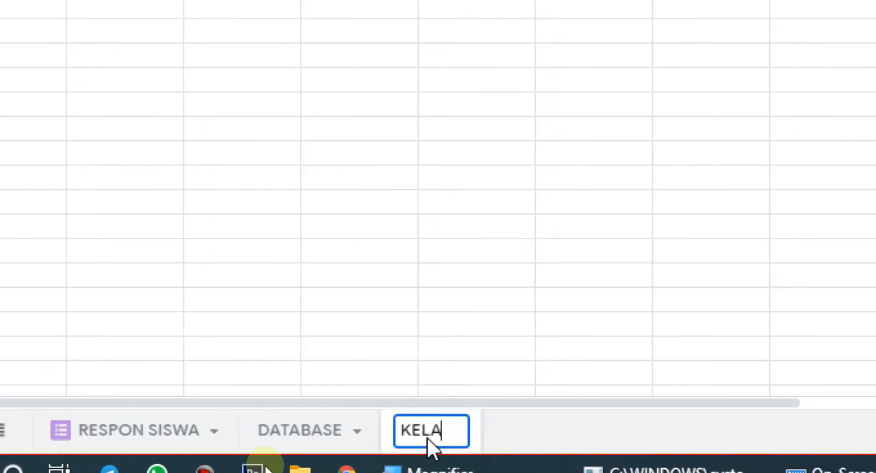
{"action": "type", "text": " VII"}
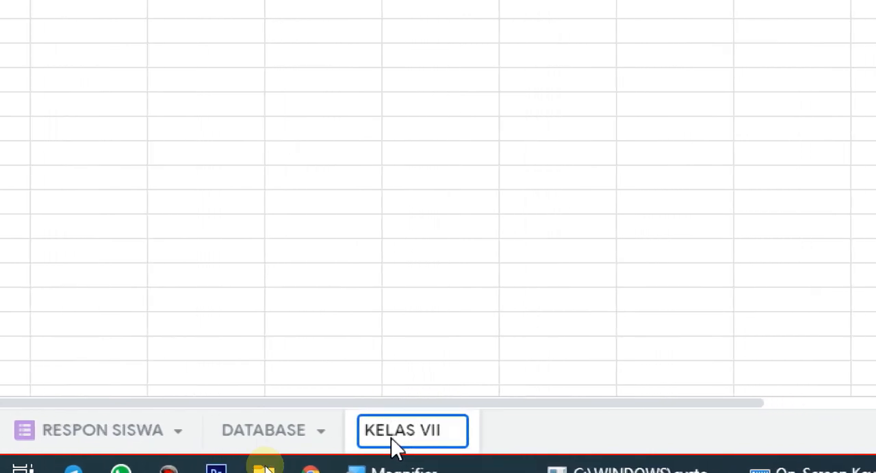
{"action": "key", "text": "Return"}
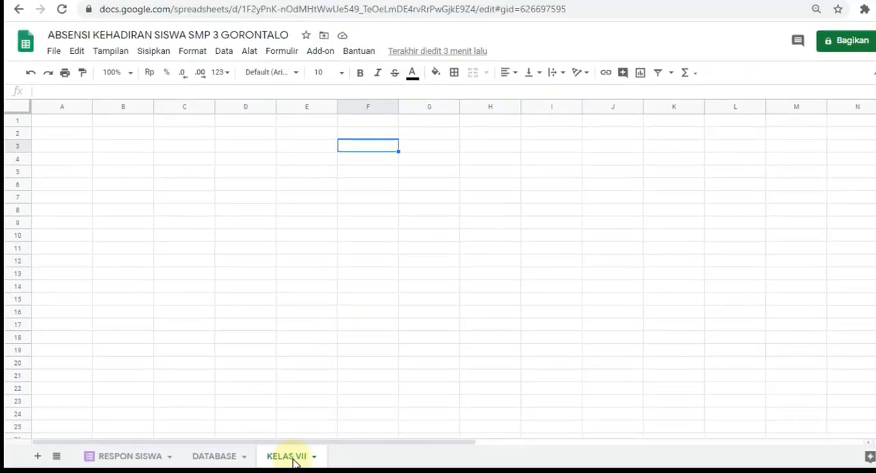
Step: Rename the KELAS VII sheet to KELAS 7
{"action": "double_click", "coordinate": [298, 459]}
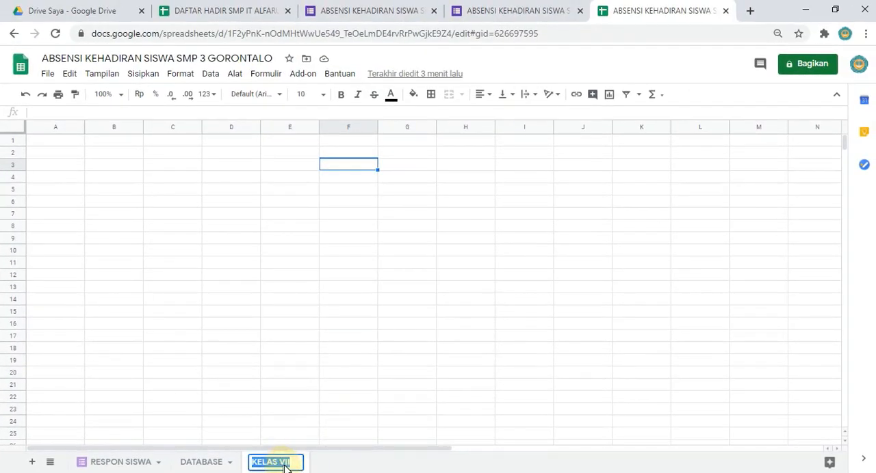
{"action": "type", "text": "7"}
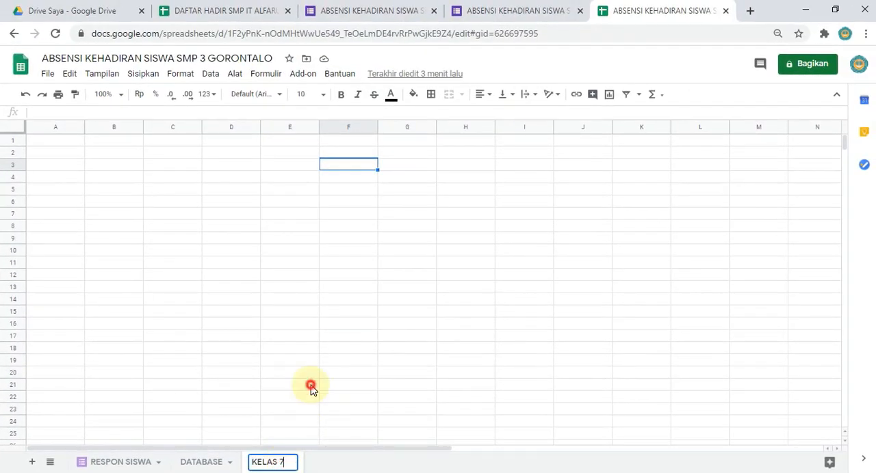
{"action": "left_click", "coordinate": [312, 386]}
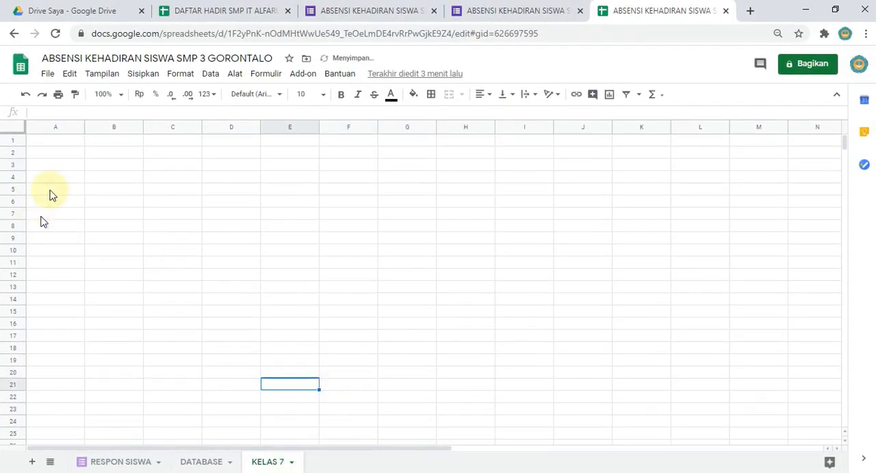
Step: Check the header row in DATABASE and enter the title DATA KEHADIRAN KELAS 7 in cell A1 of KELAS 7
{"action": "left_click", "coordinate": [43, 144]}
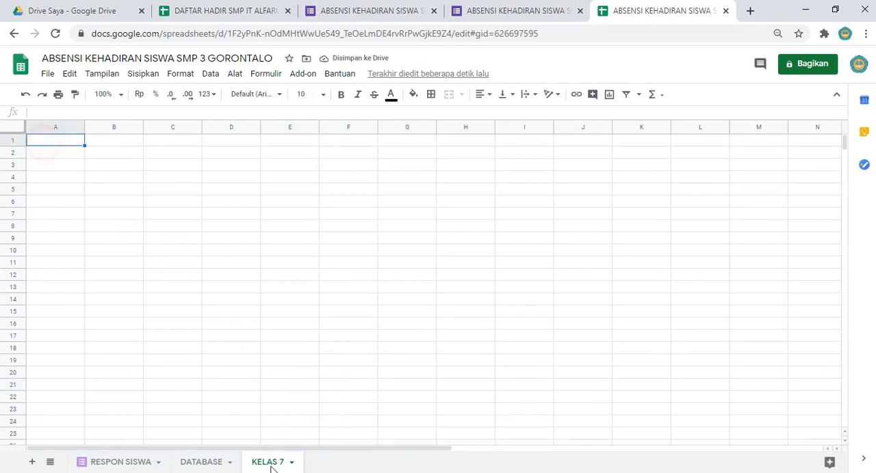
{"action": "left_click", "coordinate": [206, 464]}
{"action": "left_click", "coordinate": [37, 143]}
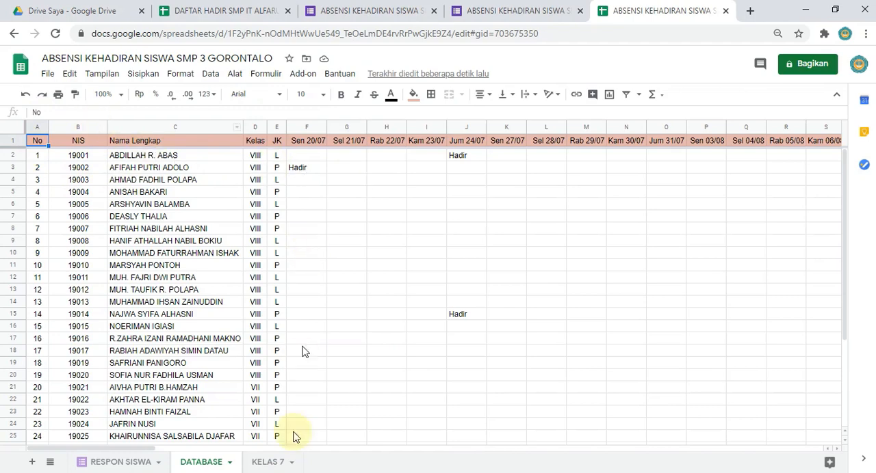
{"action": "left_click", "coordinate": [262, 463]}
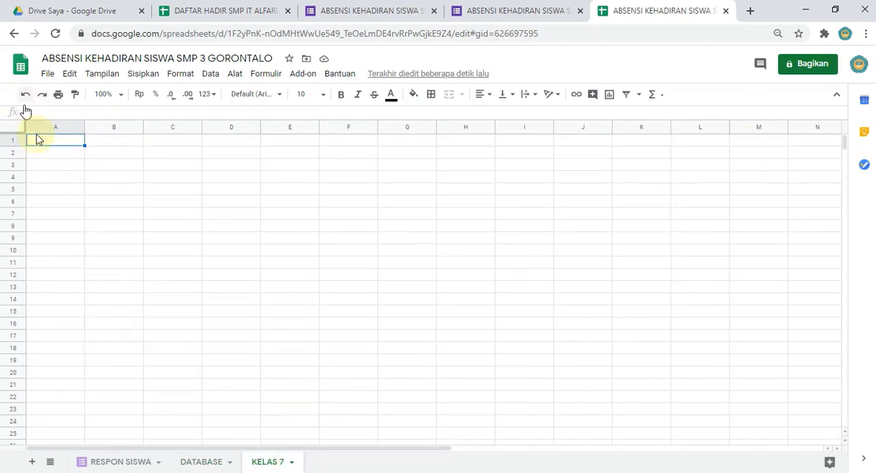
{"action": "type", "text": "DATA"}
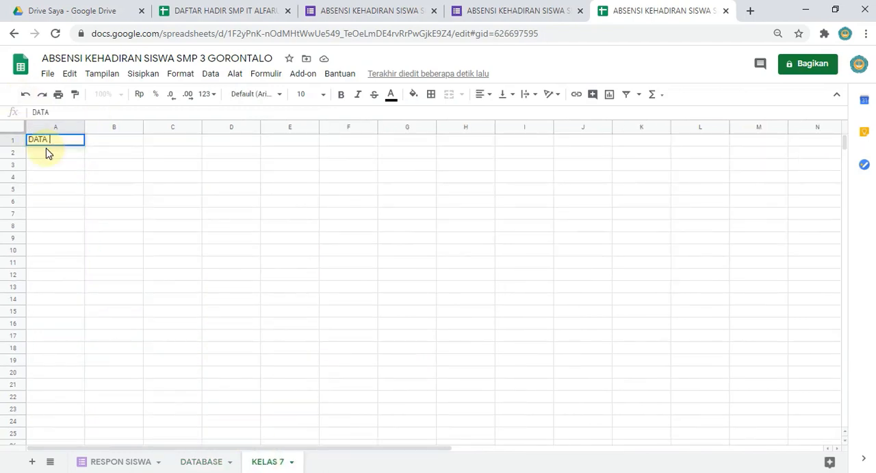
{"action": "type", "text": " KEHADIRAN KELAS 7"}
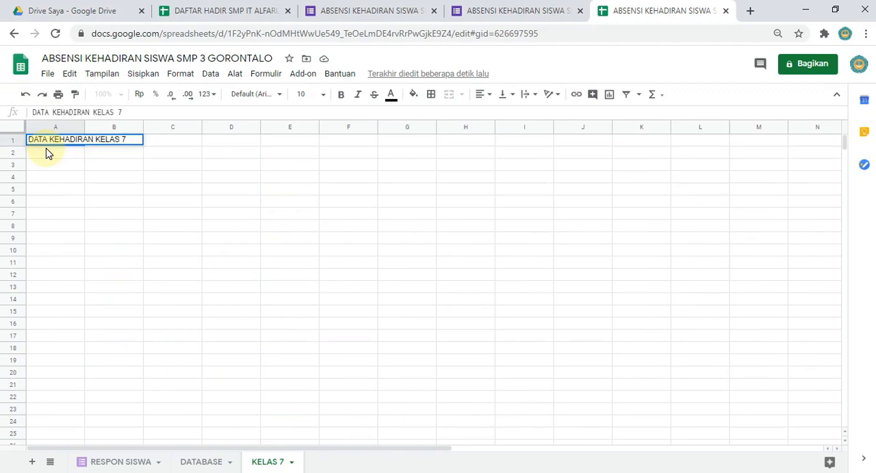
{"action": "key", "text": "Return"}
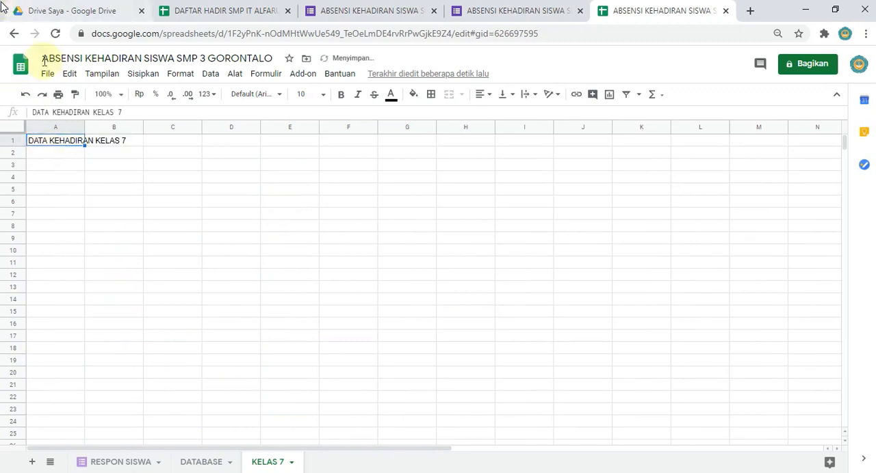
Step: Change the title in cell A1 to DAFTAR KEHADIRAN SISWA KELAS 7
{"action": "double_click", "coordinate": [37, 114]}
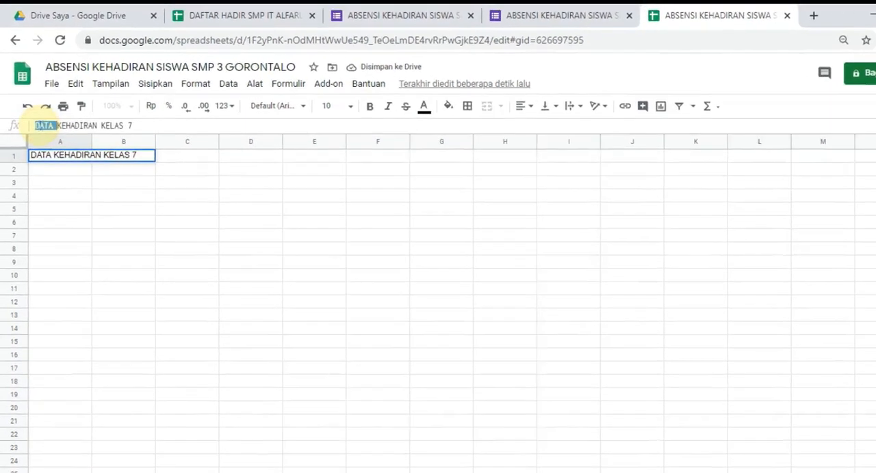
{"action": "type", "text": "DAFTAR "}
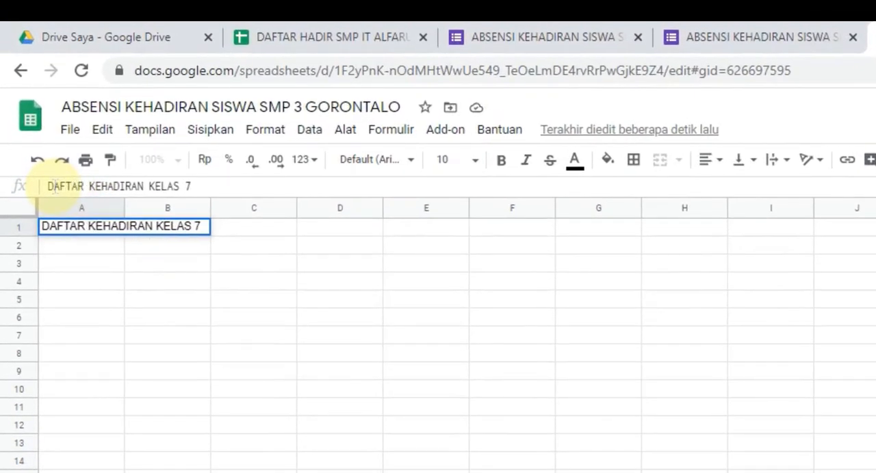
{"action": "type", "text": "SISWA"}
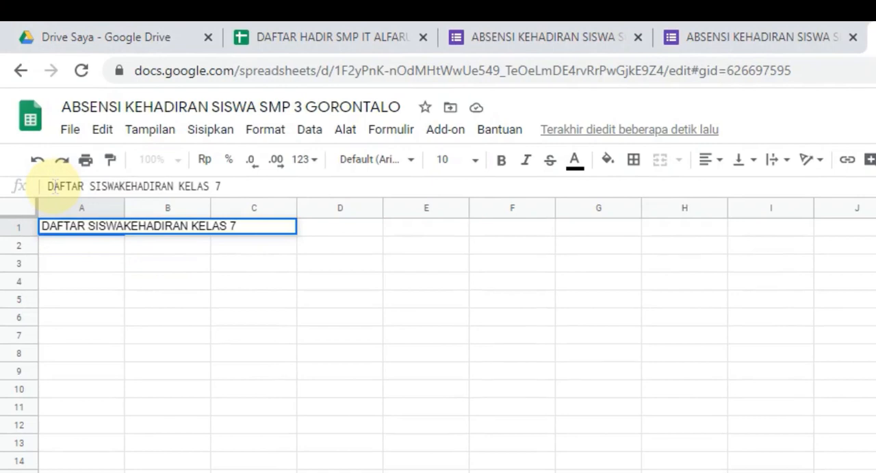
{"action": "key", "text": "BackSpace"}
{"action": "key", "text": "BackSpace"}
{"action": "key", "text": "BackSpace"}
{"action": "key", "text": "BackSpace"}
{"action": "key", "text": "BackSpace"}
{"action": "key", "text": "BackSpace"}
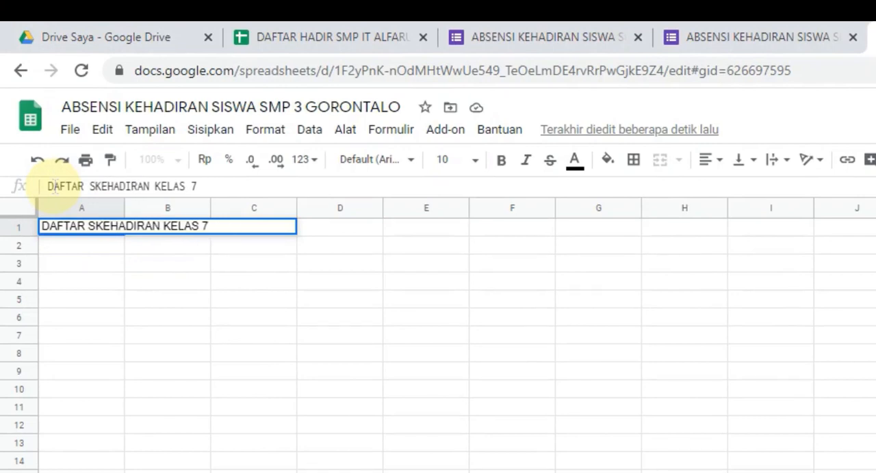
{"action": "type", "text": "SISWA"}
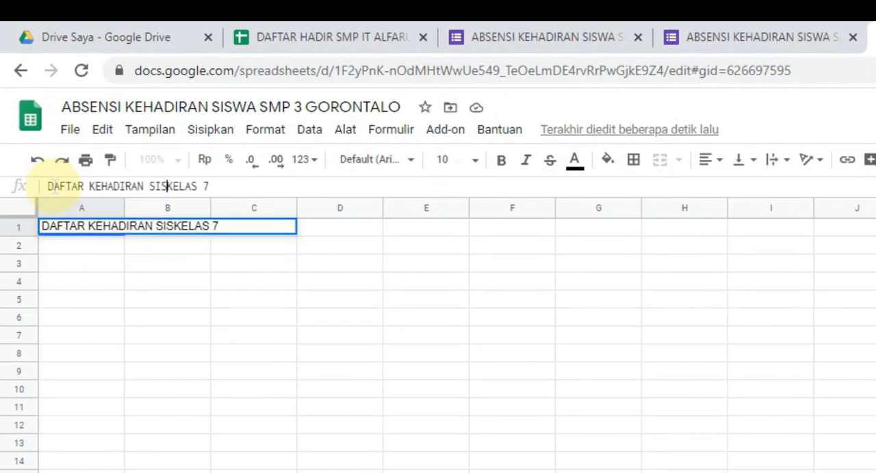
{"action": "key", "text": "Return"}
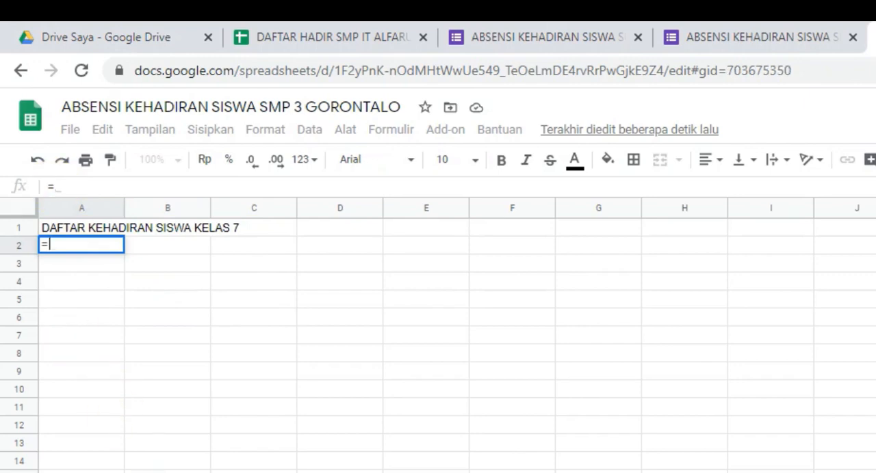
Step: Begin a formula in cell A2 of KELAS 7 that references the No header in cell A1 of DATABASE
{"action": "left_click", "coordinate": [219, 472]}
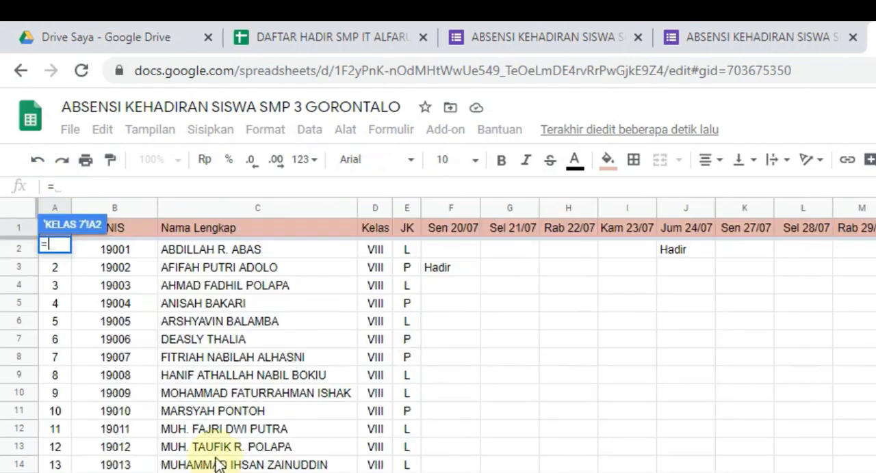
{"action": "left_click", "coordinate": [129, 233]}
{"action": "key", "text": "Left"}
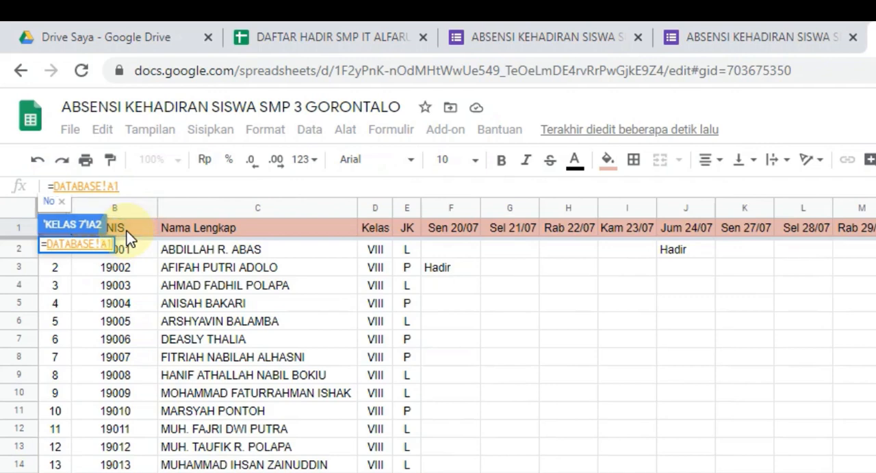
{"action": "key", "text": "shift+Right"}
{"action": "key", "text": "shift+Right"}
{"action": "key", "text": "shift+Right"}
{"action": "key", "text": "shift+Right"}
{"action": "key", "text": "shift+Right"}
{"action": "key", "text": "shift+Right"}
{"action": "key", "text": "shift+Right"}
{"action": "key", "text": "shift+Right"}
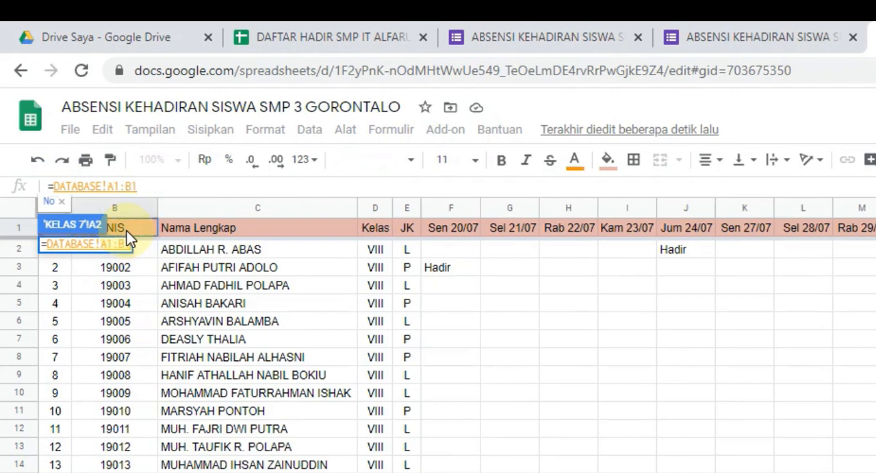
{"action": "key", "text": "shift+Right"}
{"action": "key", "text": "shift+Right"}
{"action": "key", "text": "shift+Right"}
{"action": "key", "text": "shift+Right"}
{"action": "key", "text": "shift+Right"}
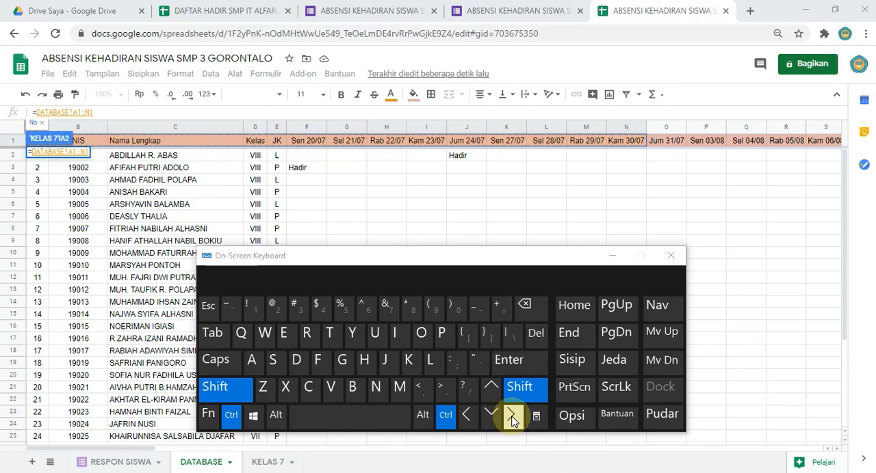
{"action": "left_click", "coordinate": [511, 417]}
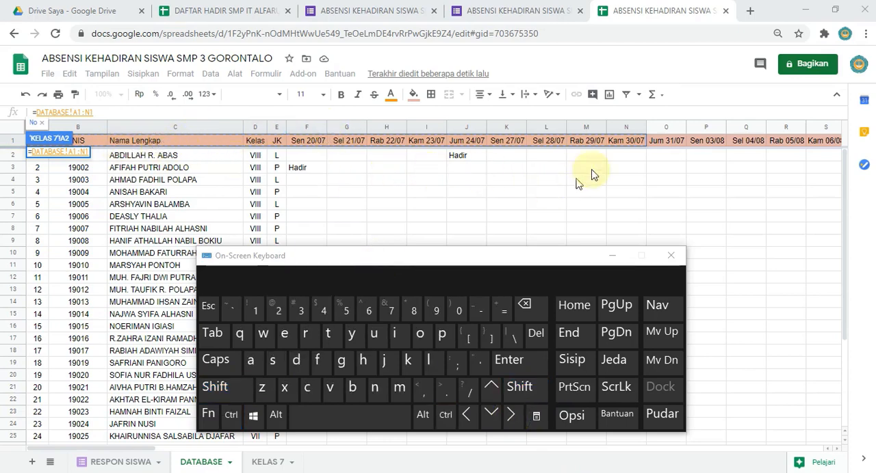
{"action": "left_click", "coordinate": [641, 142]}
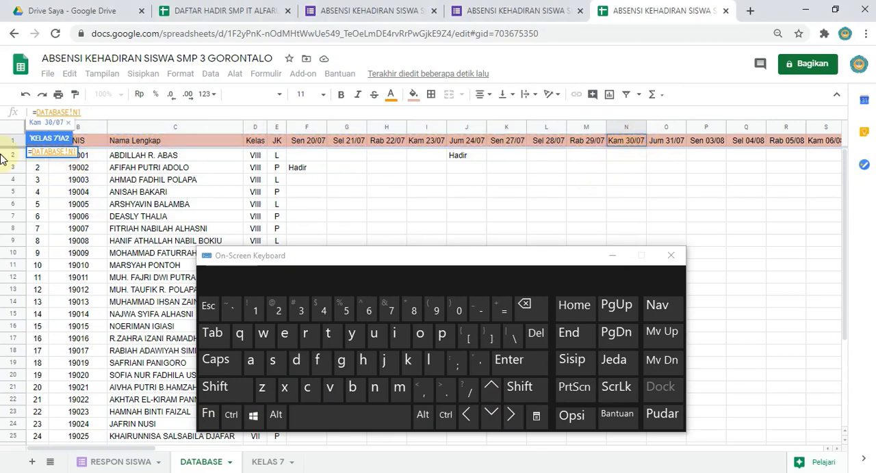
{"action": "key", "text": "Left"}
{"action": "key", "text": "Left"}
{"action": "key", "text": "Left"}
{"action": "key", "text": "Left"}
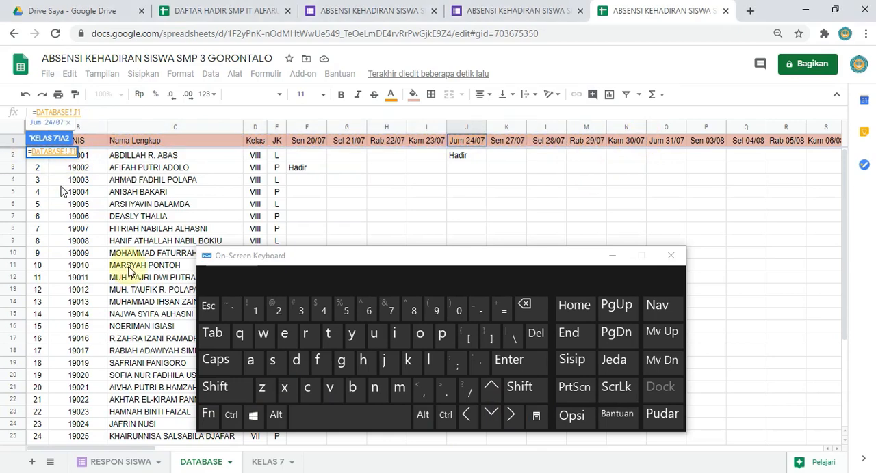
{"action": "left_click", "coordinate": [466, 414]}
{"action": "left_click", "coordinate": [465, 415]}
{"action": "left_click", "coordinate": [466, 415]}
{"action": "left_click", "coordinate": [465, 415]}
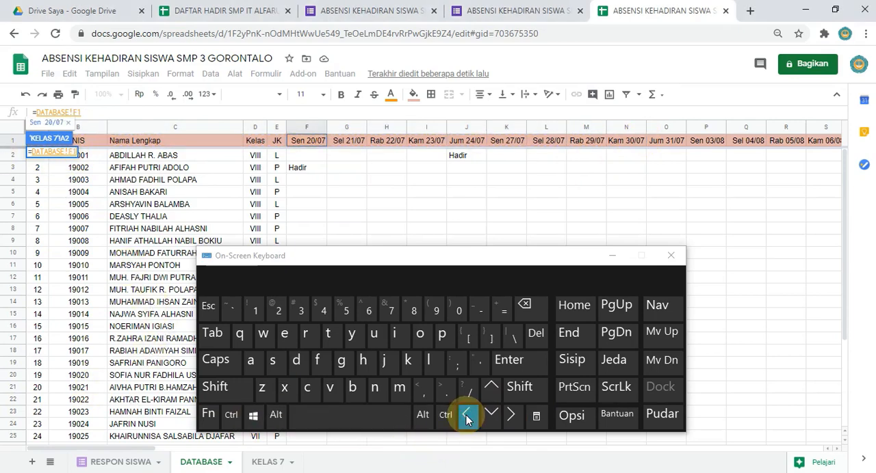
{"action": "left_click", "coordinate": [466, 414]}
{"action": "left_click", "coordinate": [466, 415]}
{"action": "left_click", "coordinate": [466, 415]}
{"action": "left_click", "coordinate": [466, 414]}
{"action": "left_click", "coordinate": [466, 415]}
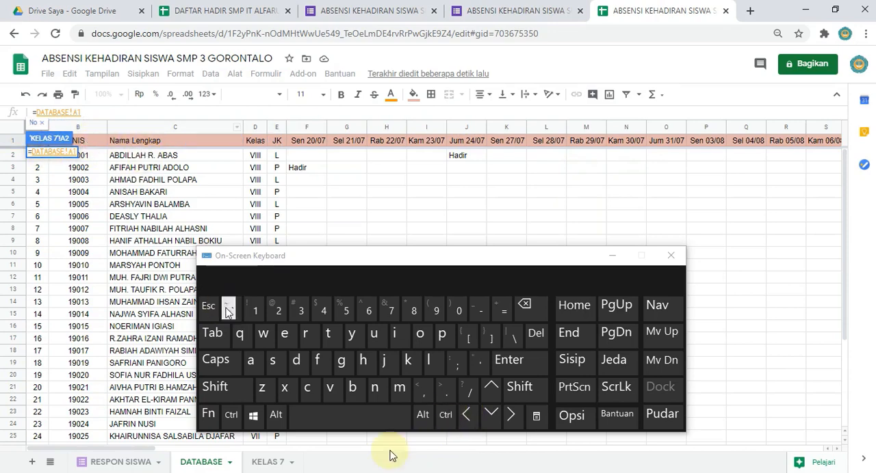
{"action": "left_click", "coordinate": [468, 410]}
Step: Extend the reference across the whole DATABASE header row and enter the formula =DATABASE!A1:DT1 in cell A2
{"action": "left_click", "coordinate": [448, 413]}
{"action": "left_click", "coordinate": [514, 396]}
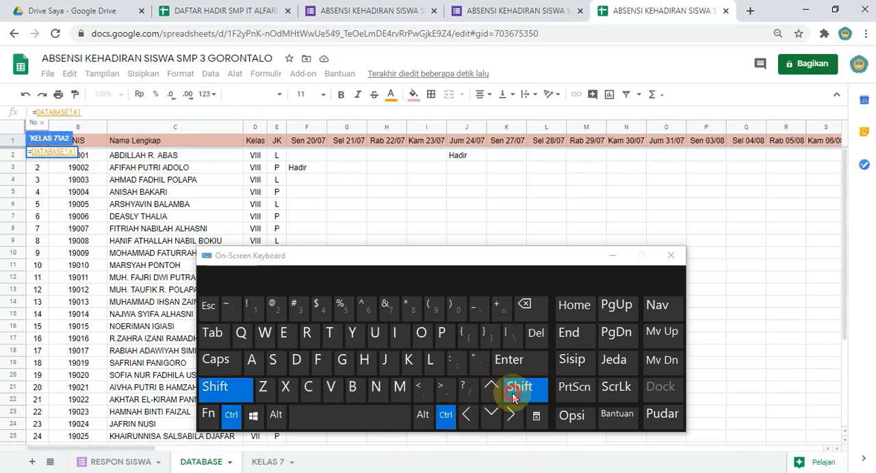
{"action": "left_click", "coordinate": [513, 415]}
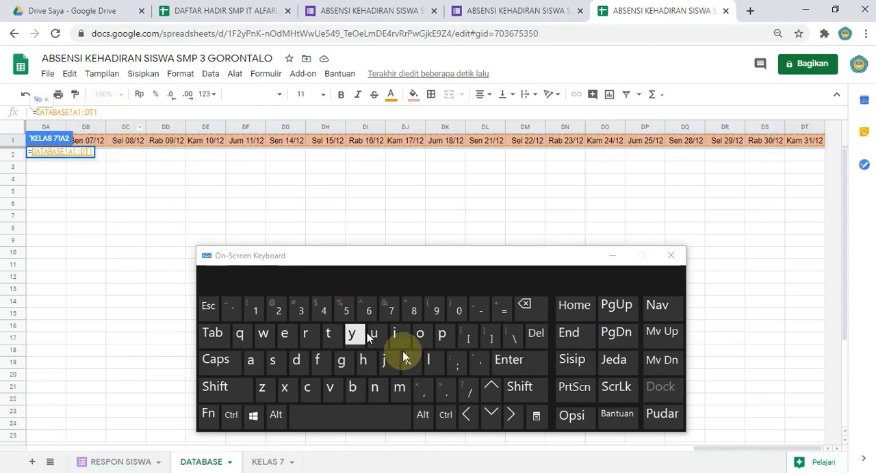
{"action": "left_click", "coordinate": [513, 364]}
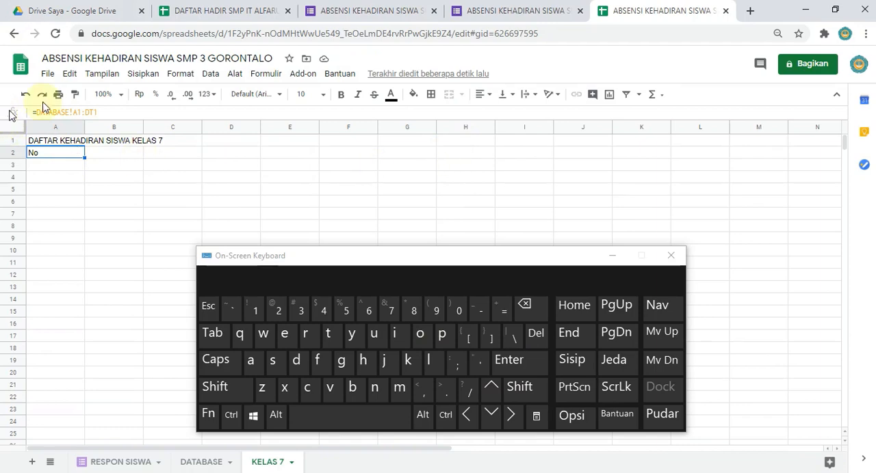
Step: Convert the header reference in cell A2 of KELAS 7 into the array formula =ArrayFormula(DATABASE!A1:DT1)
{"action": "left_click", "coordinate": [98, 111]}
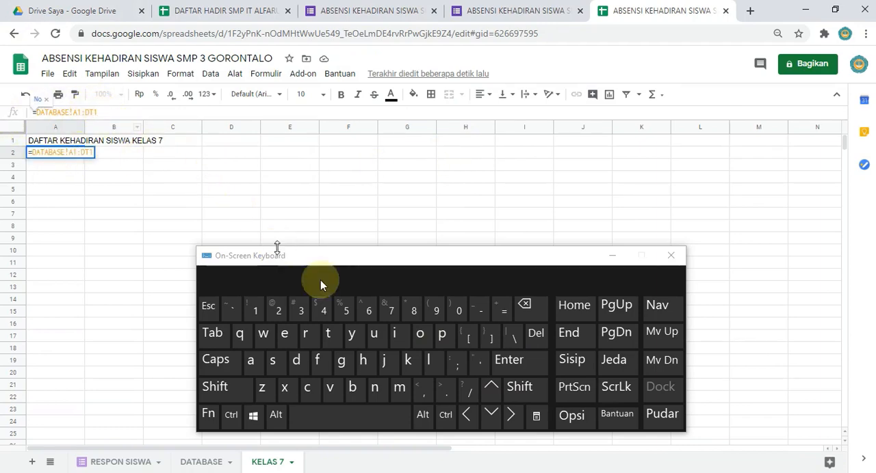
{"action": "left_click", "coordinate": [445, 415]}
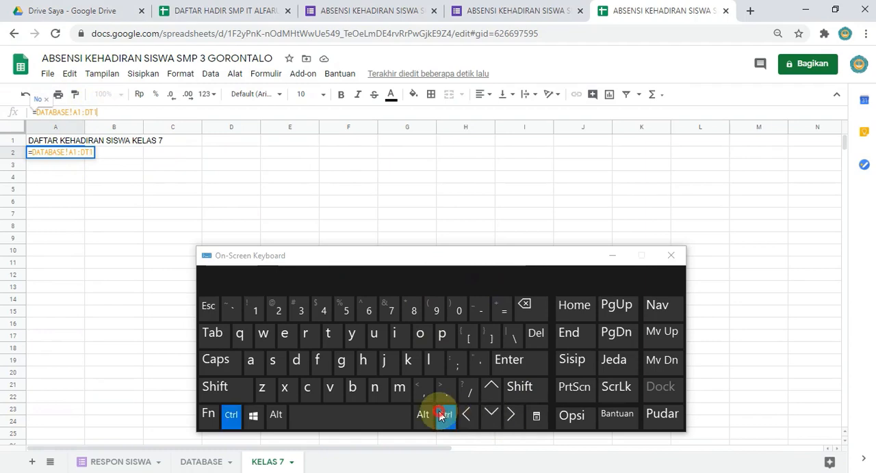
{"action": "left_click", "coordinate": [534, 392]}
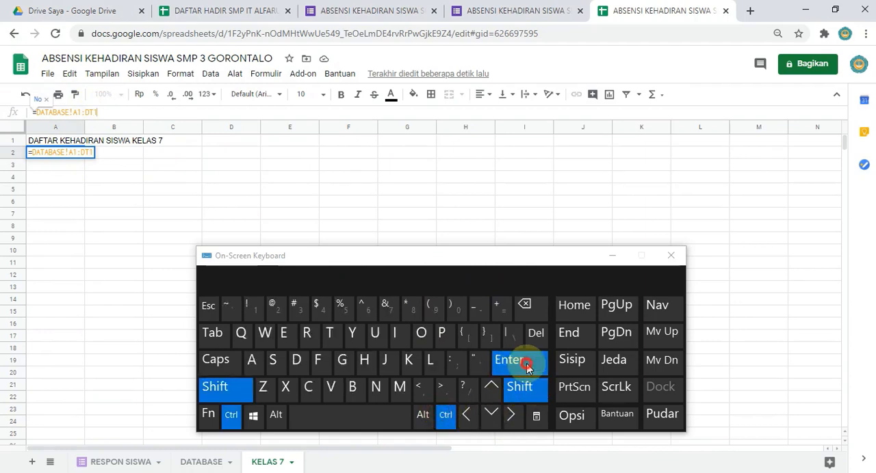
{"action": "left_click", "coordinate": [526, 367]}
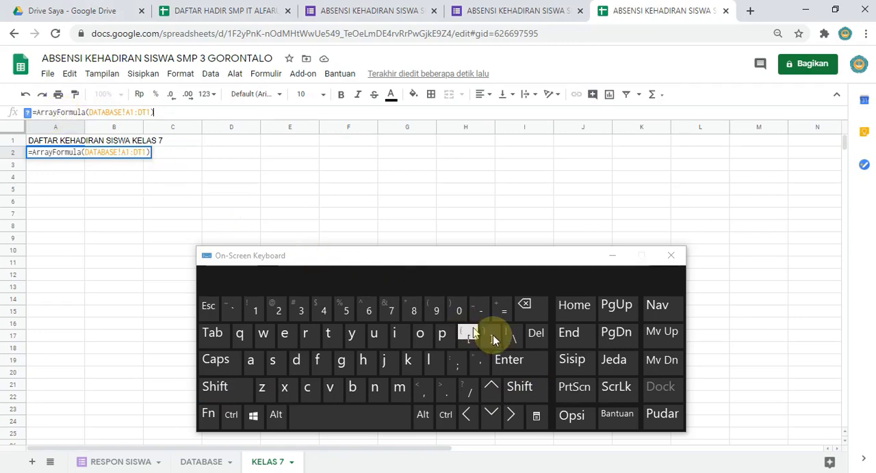
{"action": "left_click", "coordinate": [522, 363]}
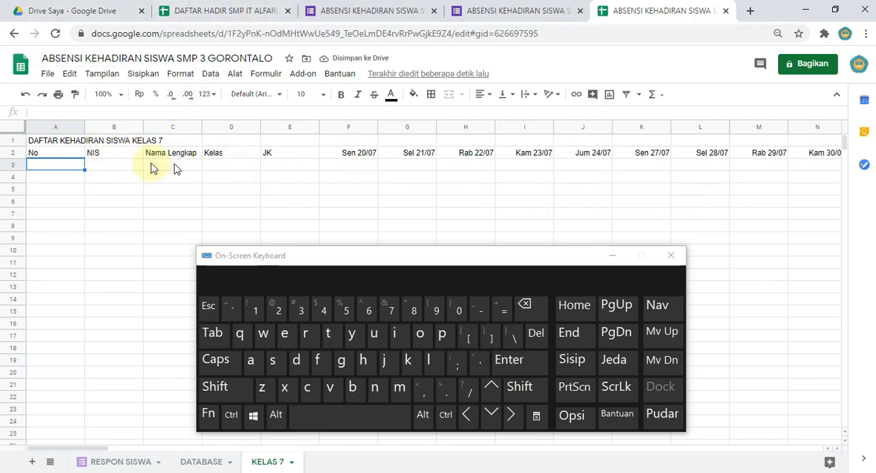
Step: Try to delete the individual array header cells NIS, Sel 21/07 and Rab 22/07 in row 2
{"action": "left_click", "coordinate": [64, 153]}
{"action": "left_click", "coordinate": [121, 154]}
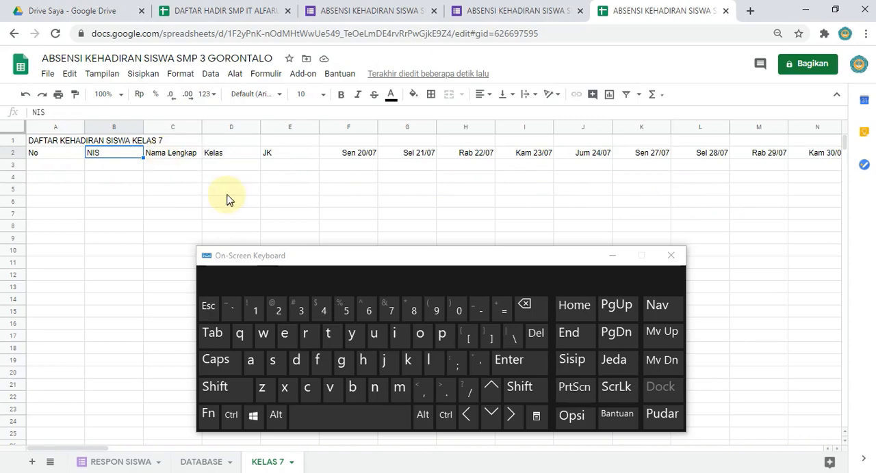
{"action": "left_click", "coordinate": [534, 342]}
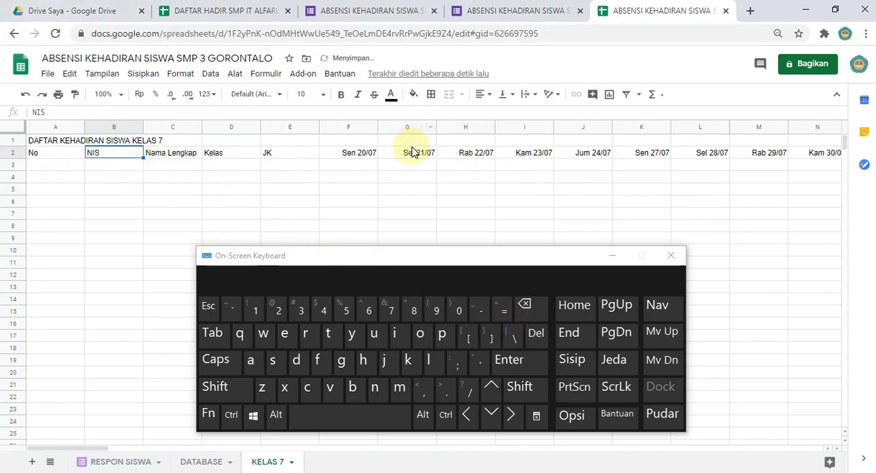
{"action": "left_click", "coordinate": [413, 151]}
{"action": "left_click", "coordinate": [537, 312]}
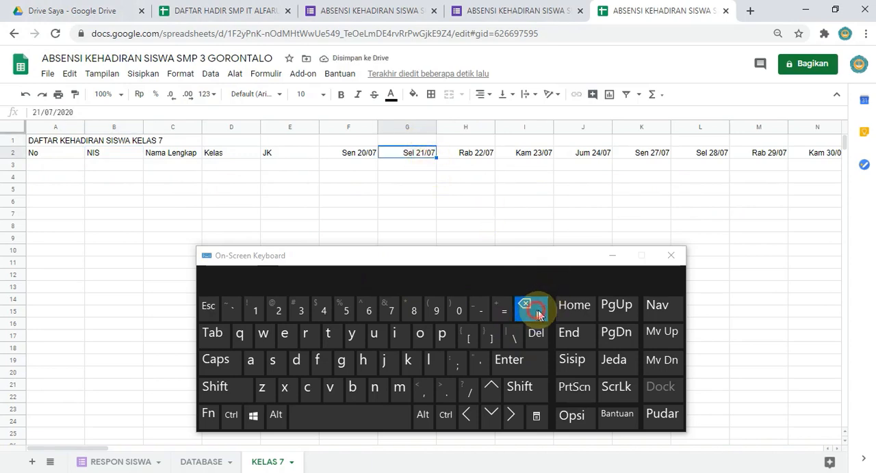
{"action": "left_click", "coordinate": [533, 309]}
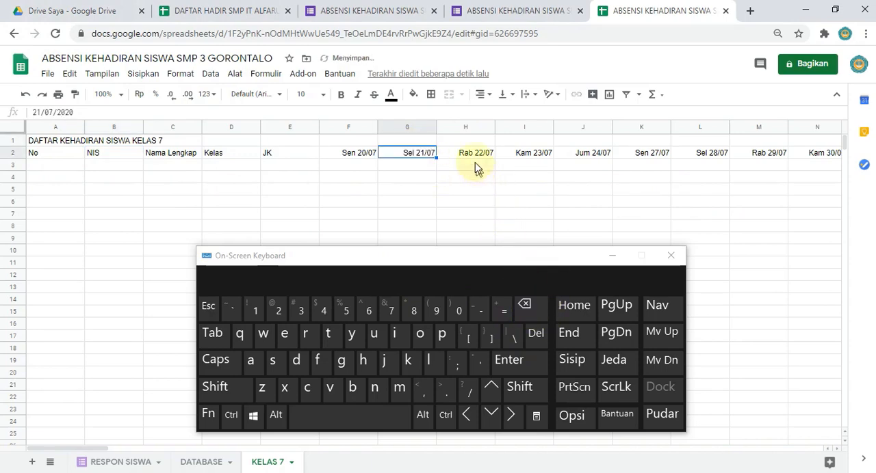
{"action": "left_click", "coordinate": [467, 151]}
{"action": "left_click", "coordinate": [536, 301]}
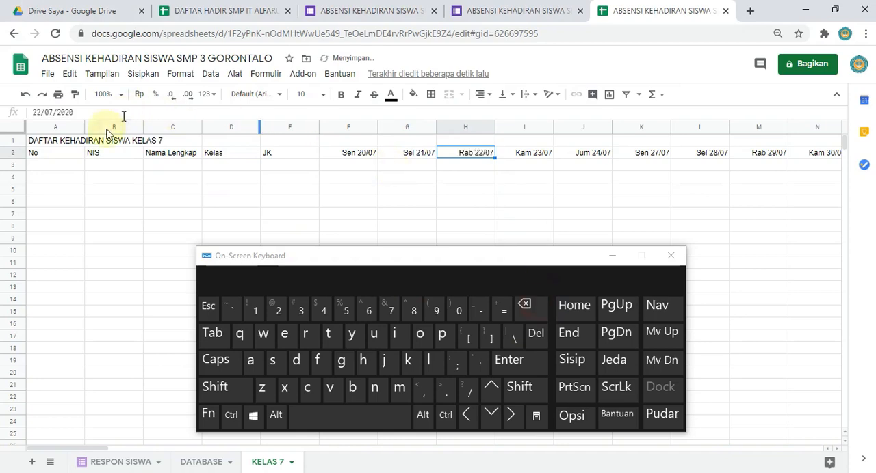
Step: Delete the array formula in cell A2 and undo the deletion
{"action": "left_click", "coordinate": [60, 159]}
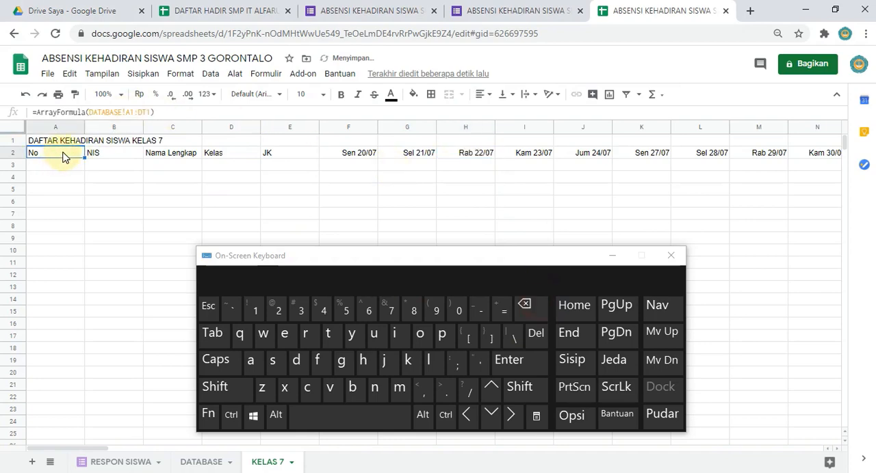
{"action": "left_click", "coordinate": [524, 305]}
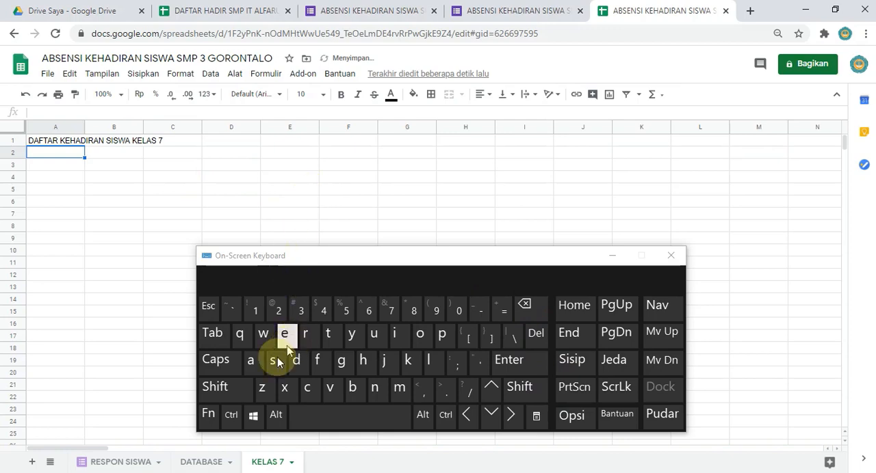
{"action": "left_click", "coordinate": [232, 415]}
{"action": "left_click", "coordinate": [263, 390]}
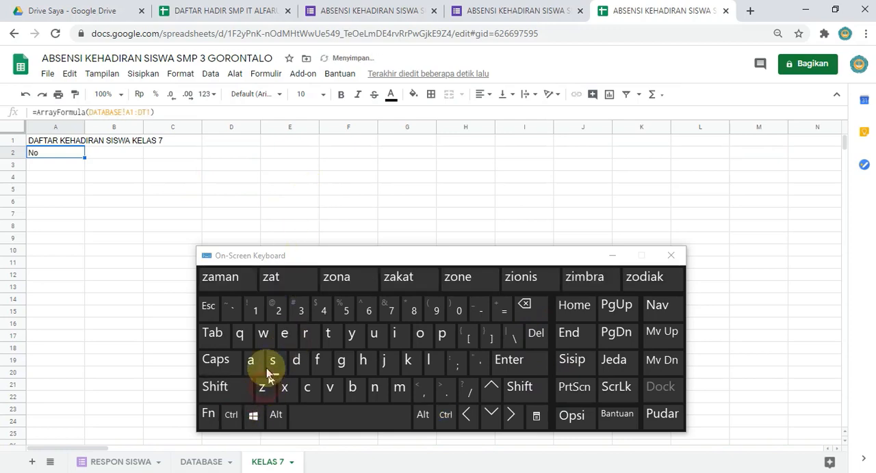
{"action": "left_click", "coordinate": [613, 256]}
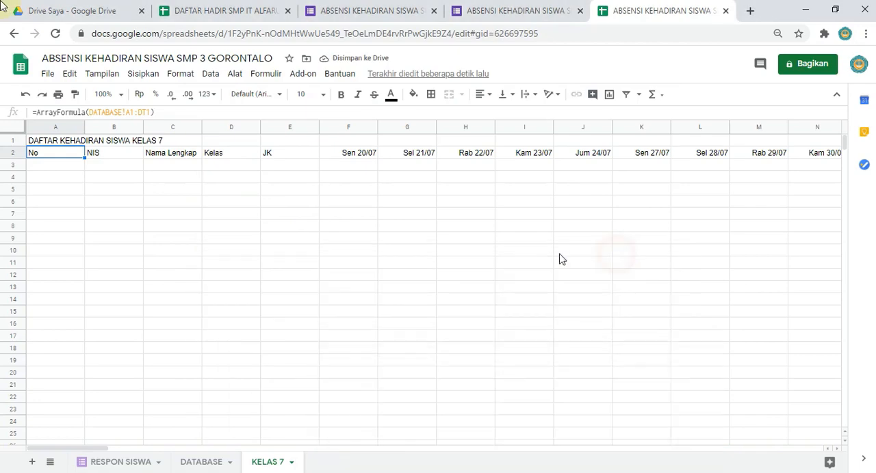
Step: Fill the whole header row 2 of KELAS 7 with orange
{"action": "left_click", "coordinate": [13, 155]}
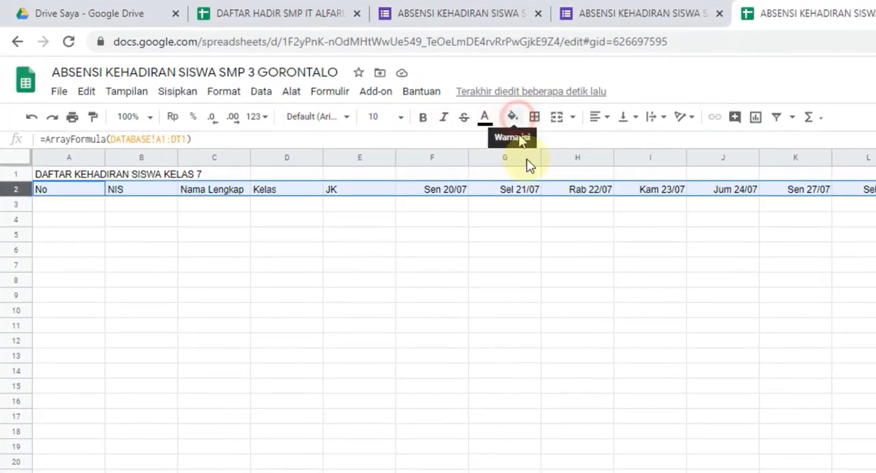
{"action": "left_click", "coordinate": [522, 127]}
{"action": "left_click", "coordinate": [548, 181]}
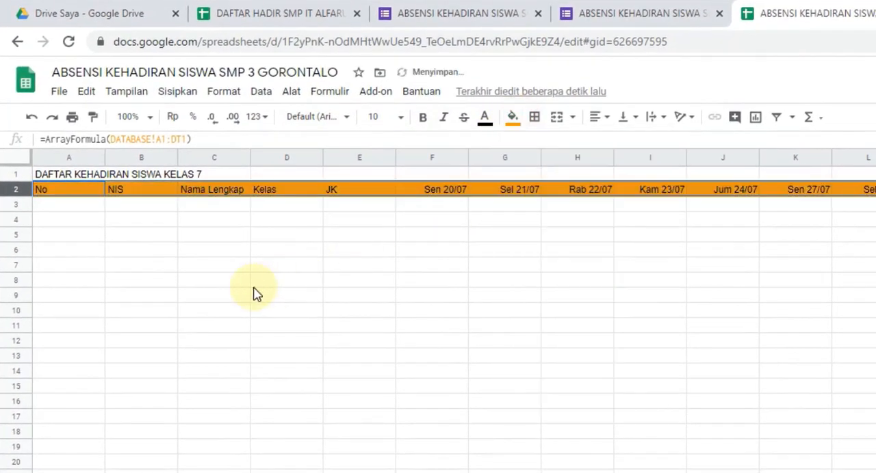
{"action": "left_click", "coordinate": [256, 282]}
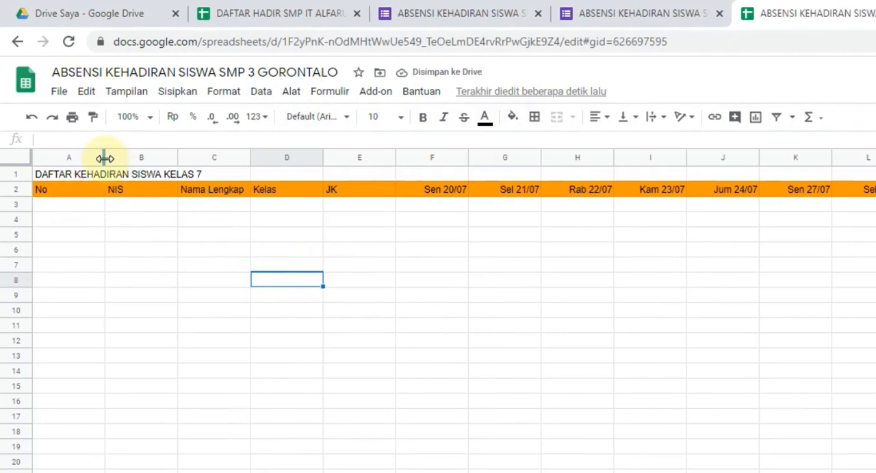
Step: Select all columns from A to ED in KELAS 7 and fit their widths to their contents
{"action": "left_click_drag", "start_coordinate": [104, 157], "coordinate": [62, 172]}
{"action": "left_click", "coordinate": [45, 158]}
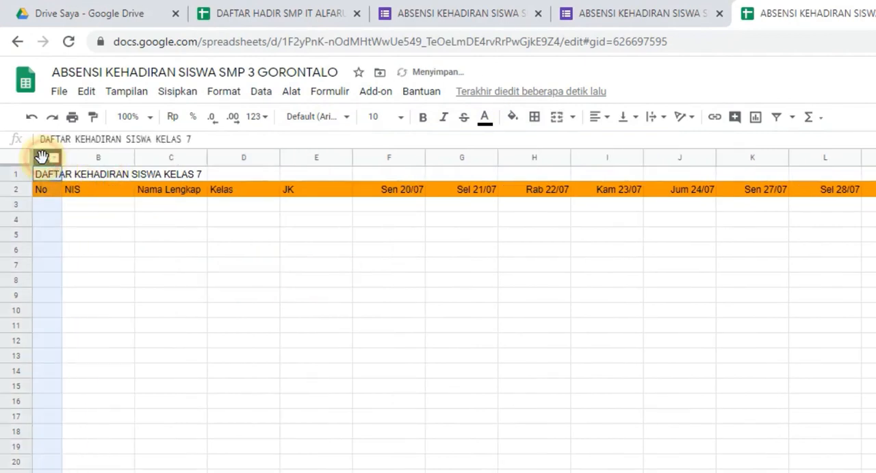
{"action": "left_click", "coordinate": [438, 472]}
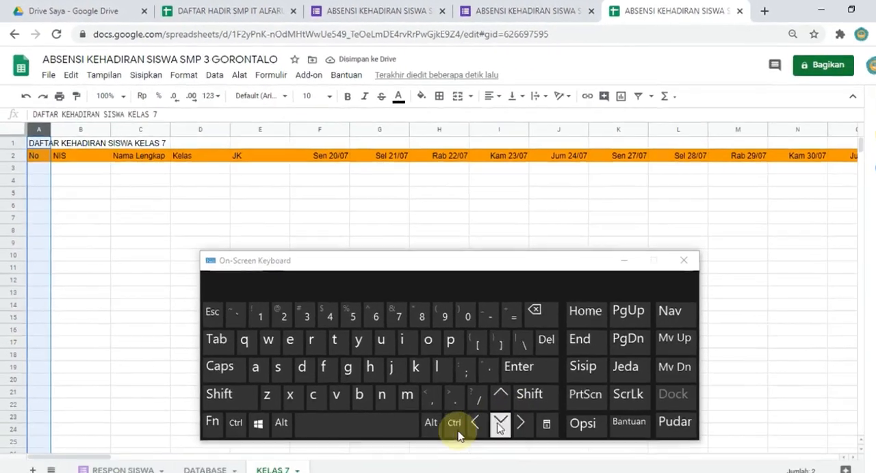
{"action": "left_click", "coordinate": [455, 426]}
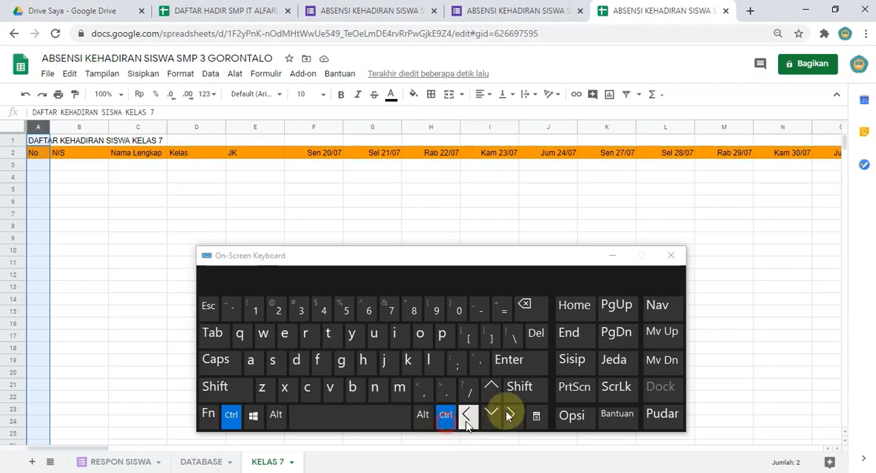
{"action": "left_click", "coordinate": [532, 396]}
{"action": "left_click", "coordinate": [520, 422]}
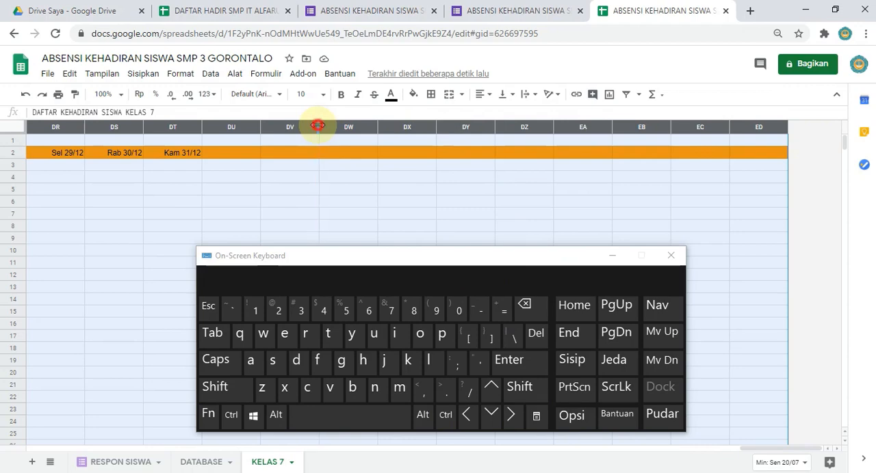
{"action": "mouse_move", "coordinate": [317, 126]}
{"action": "left_mouse_down"}
{"action": "mouse_move", "coordinate": [319, 156]}
{"action": "mouse_move", "coordinate": [315, 127]}
{"action": "left_mouse_up"}
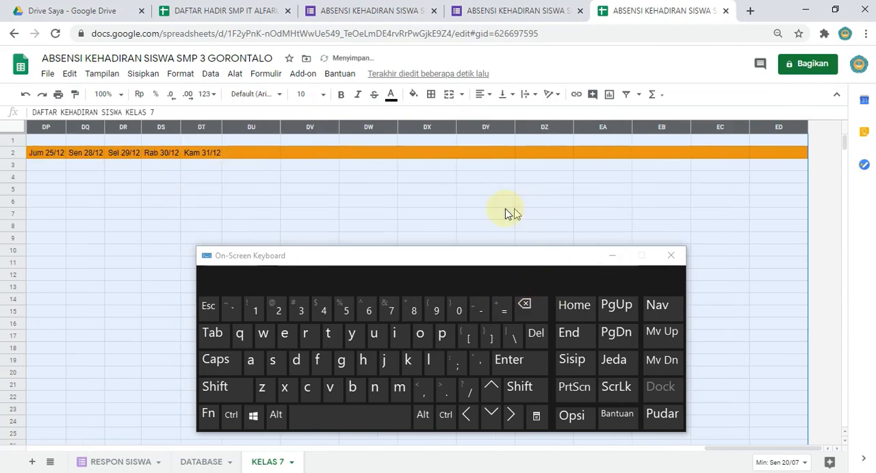
{"action": "left_click", "coordinate": [320, 203]}
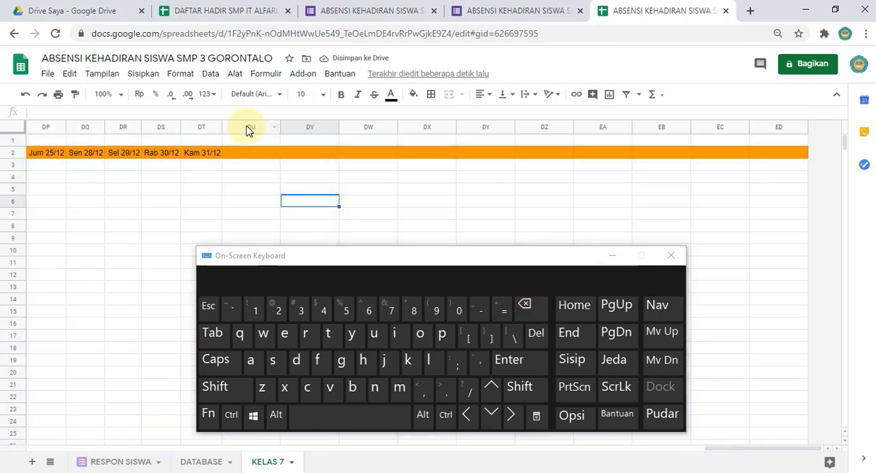
Step: Delete the empty columns DU to ED after the Kam 31/12 column
{"action": "left_click", "coordinate": [251, 127]}
{"action": "key", "text": "shift"}
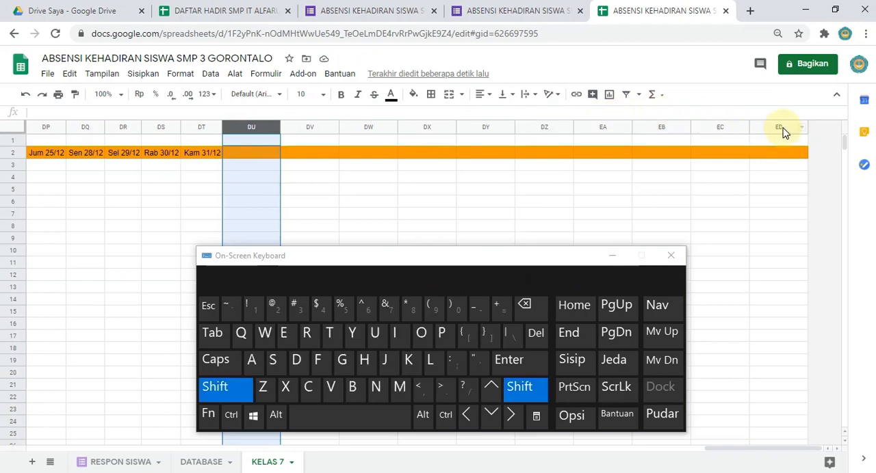
{"action": "left_click", "coordinate": [780, 127], "text": "shift"}
{"action": "right_click", "coordinate": [780, 127]}
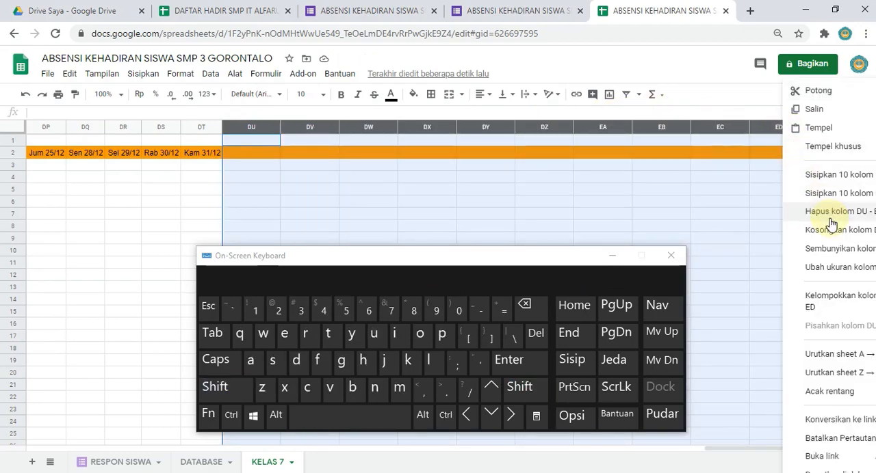
{"action": "left_click", "coordinate": [829, 223]}
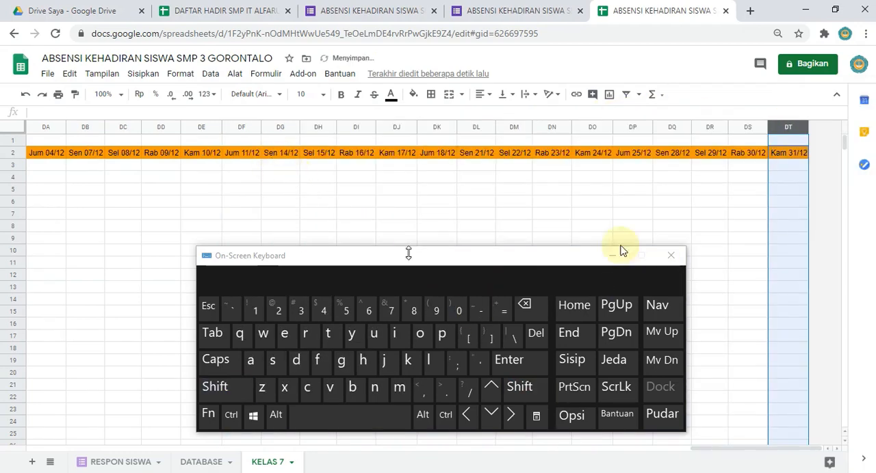
{"action": "left_click", "coordinate": [703, 153]}
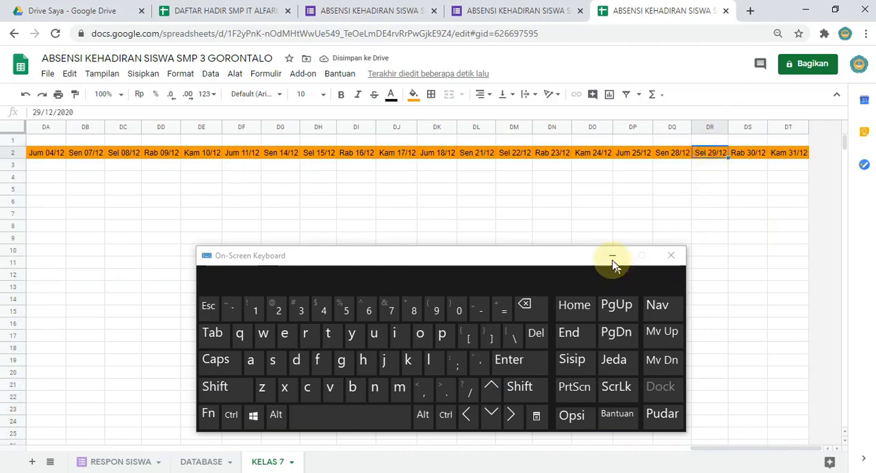
Step: Narrow column A to roughly fit its No header and widen the Nama Lengkap column to about twice its width
{"action": "left_click", "coordinate": [612, 255]}
{"action": "key", "text": "ctrl+Left"}
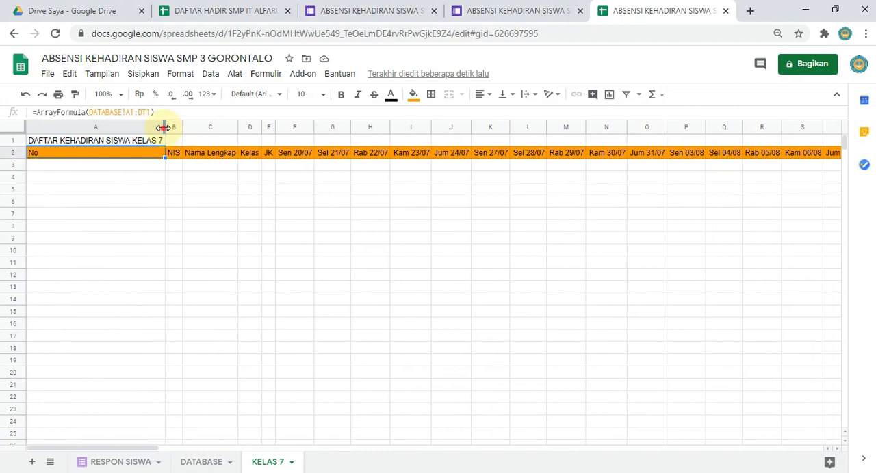
{"action": "left_click_drag", "start_coordinate": [163, 128], "coordinate": [46, 132]}
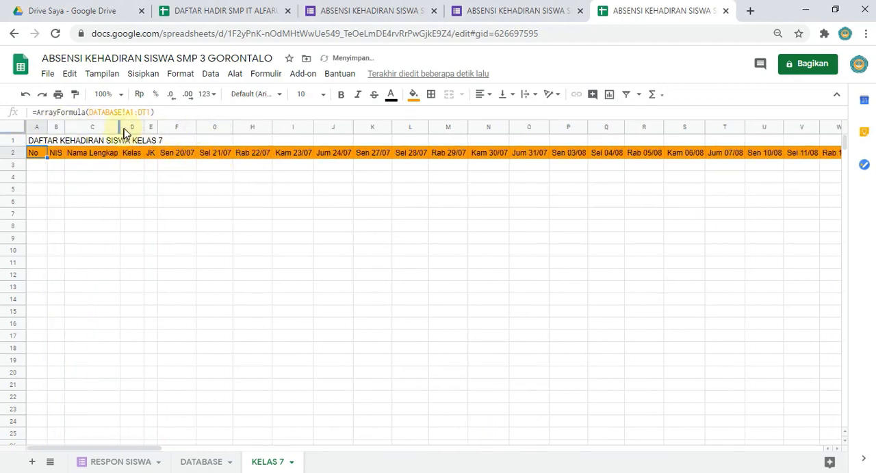
{"action": "left_click_drag", "start_coordinate": [120, 126], "coordinate": [184, 128]}
{"action": "left_click", "coordinate": [265, 234]}
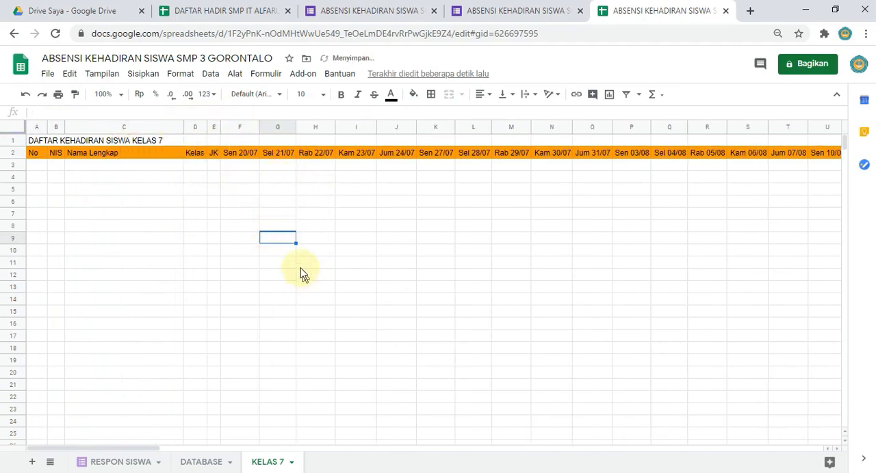
{"action": "left_click", "coordinate": [43, 170]}
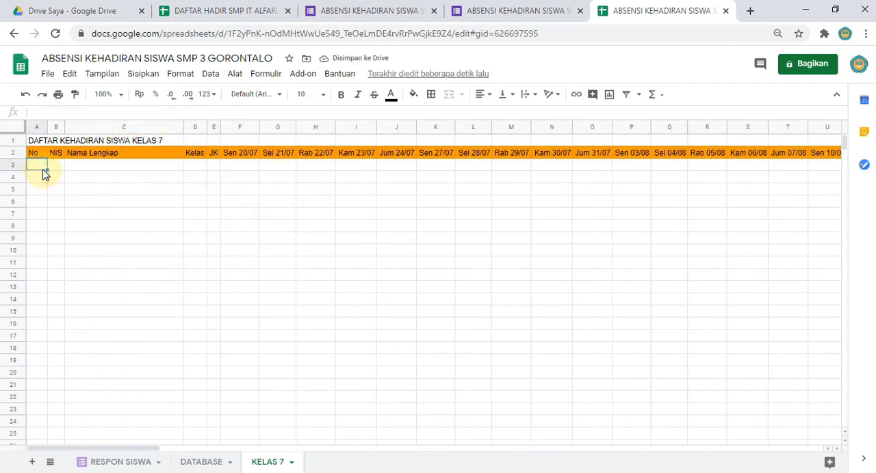
{"action": "left_click", "coordinate": [35, 153]}
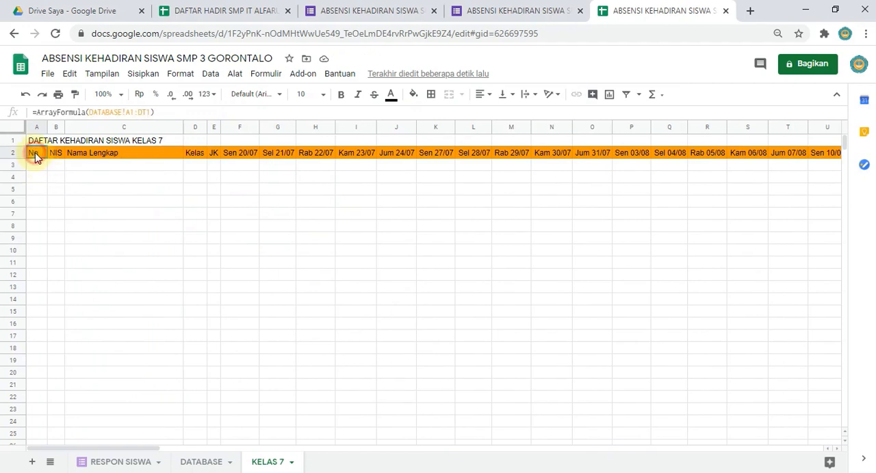
{"action": "left_click", "coordinate": [54, 171]}
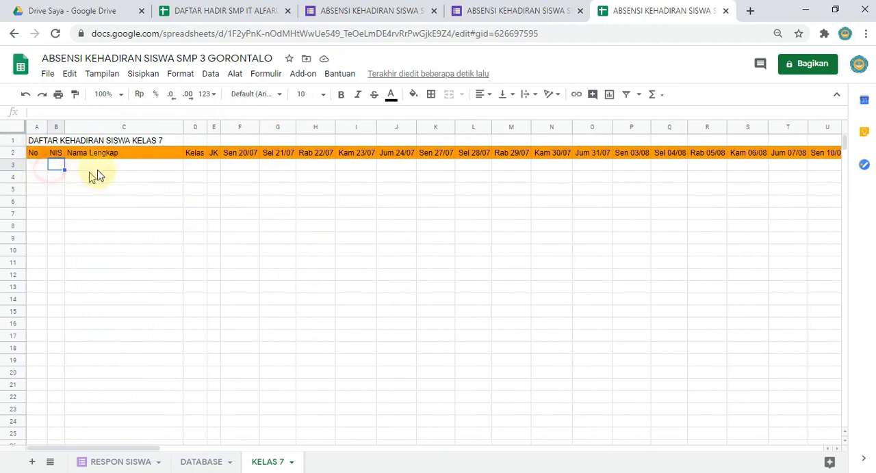
{"action": "left_click", "coordinate": [97, 174]}
{"action": "left_click", "coordinate": [41, 171]}
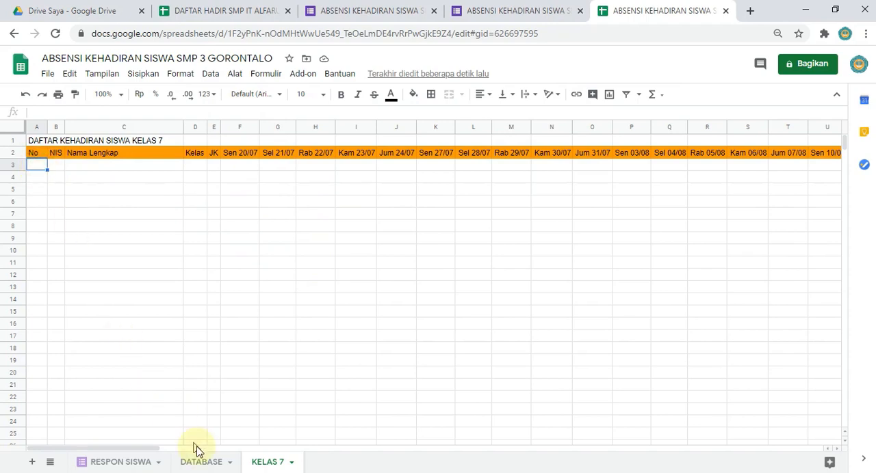
Step: Examine the Kelas column in DATABASE to see which rows belong to class VIII and which to class VII
{"action": "left_click", "coordinate": [201, 464]}
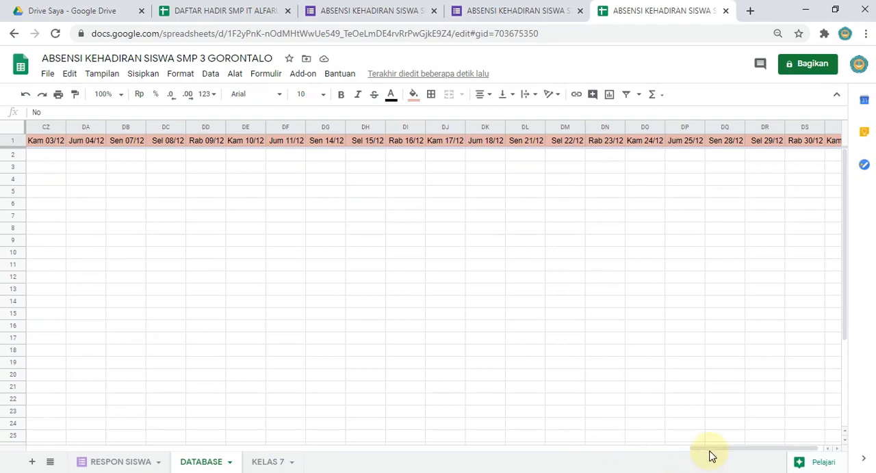
{"action": "left_click_drag", "start_coordinate": [709, 453], "coordinate": [41, 403]}
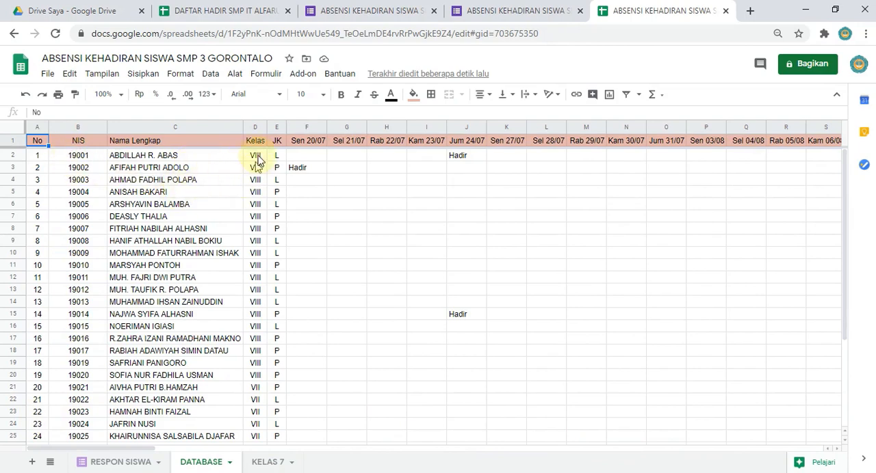
{"action": "left_click_drag", "start_coordinate": [258, 159], "coordinate": [263, 380]}
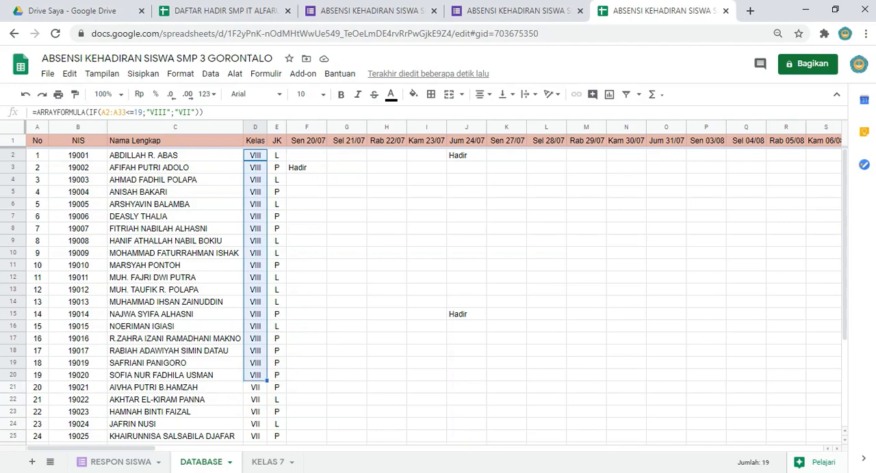
{"action": "left_click", "coordinate": [268, 462]}
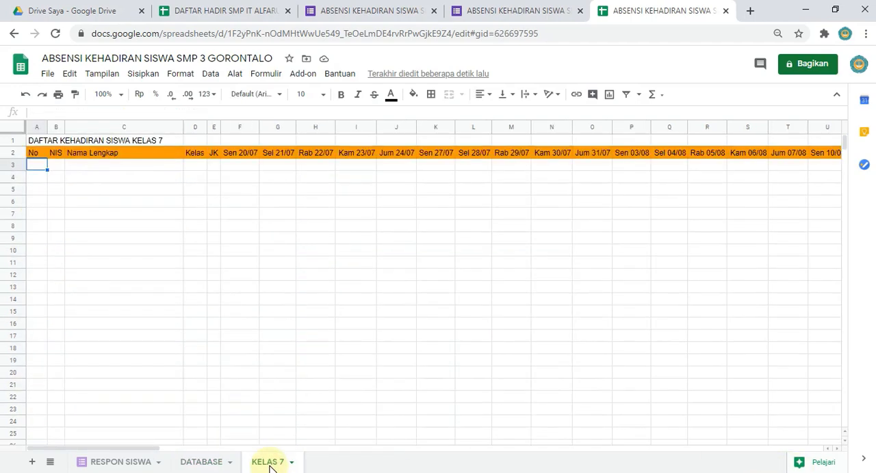
{"action": "left_click", "coordinate": [201, 462]}
{"action": "scroll", "coordinate": [272, 350], "scroll_direction": "down", "scroll_amount": 2}
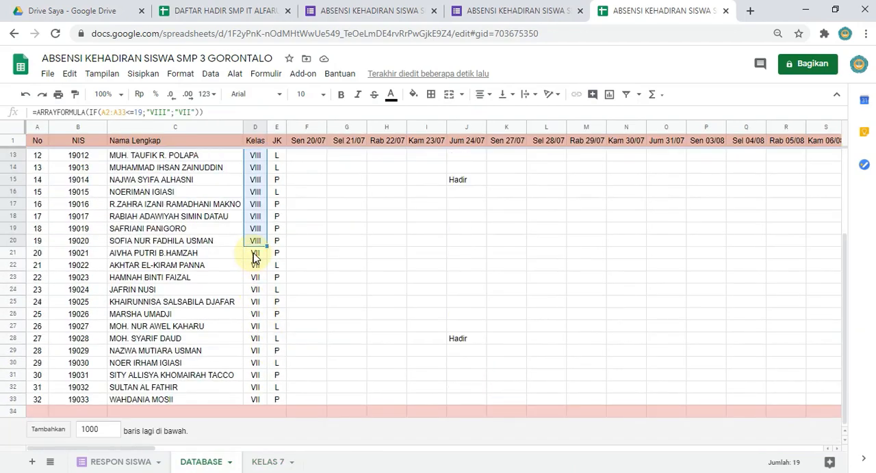
{"action": "left_click_drag", "start_coordinate": [255, 253], "coordinate": [255, 400]}
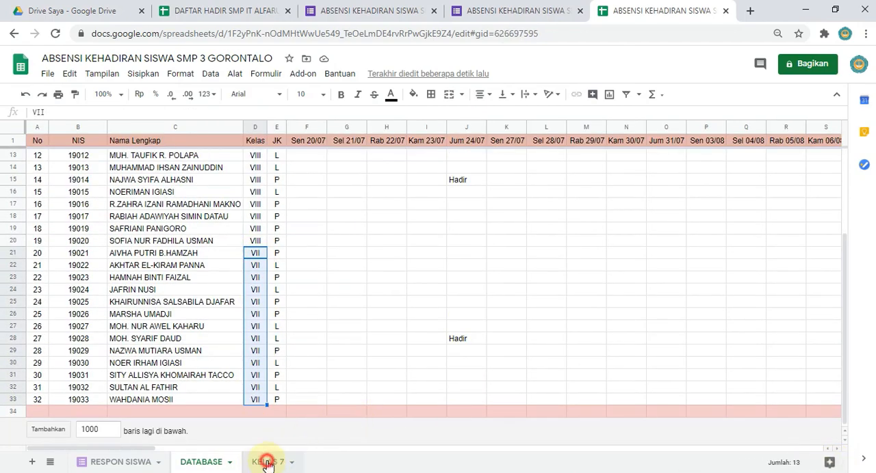
Step: Enter the formula =row(A1:A13) in cell A3 of KELAS 7, under the No header
{"action": "left_click", "coordinate": [270, 462]}
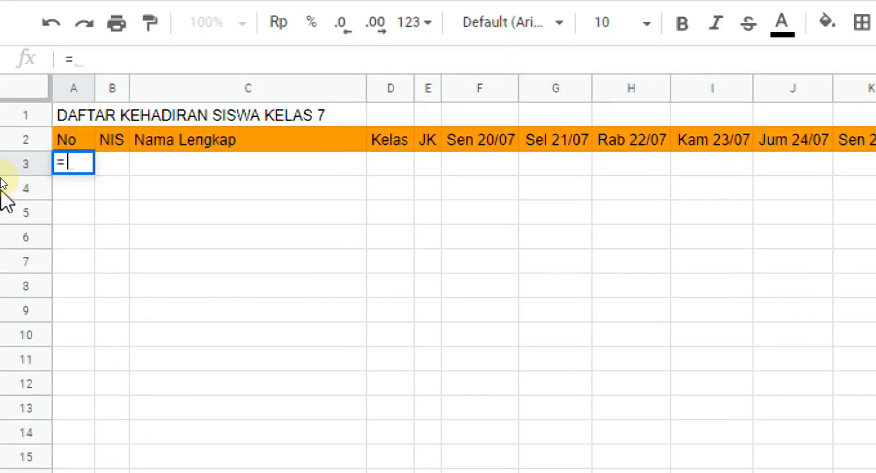
{"action": "type", "text": "ro"}
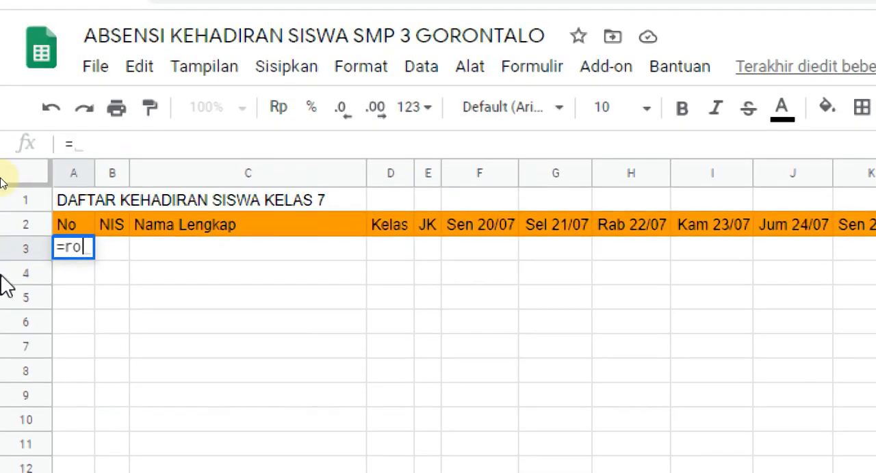
{"action": "type", "text": "w(A"}
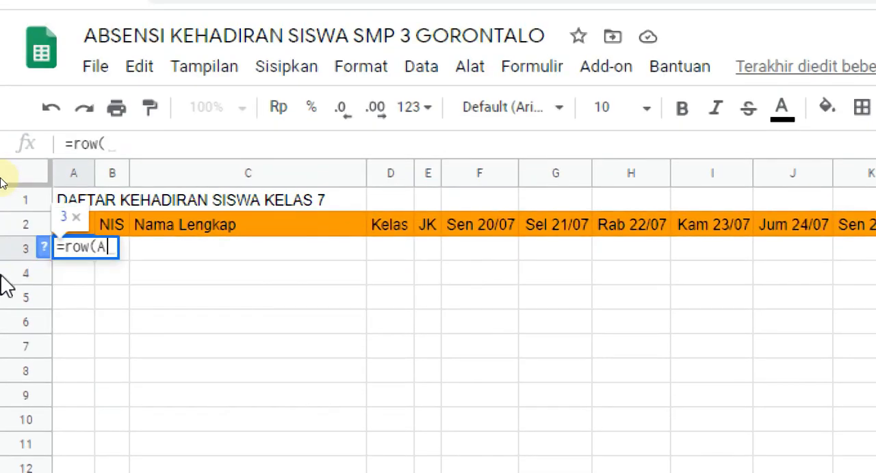
{"action": "type", "text": "1:A"}
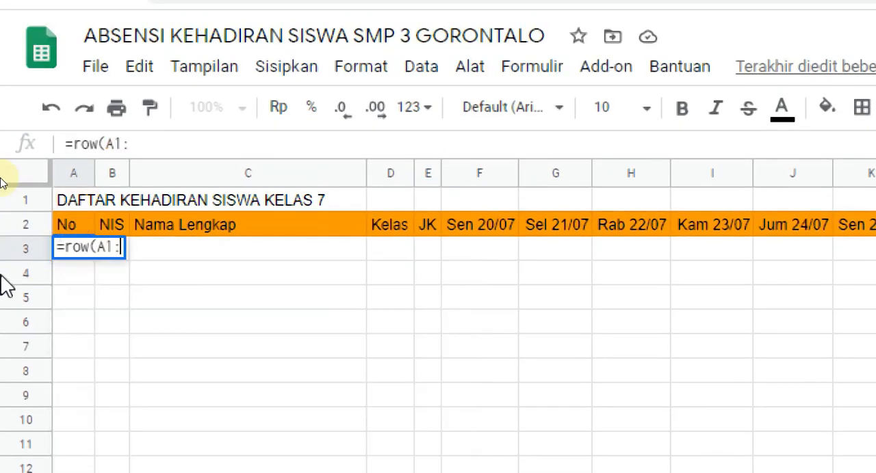
{"action": "type", "text": "13"}
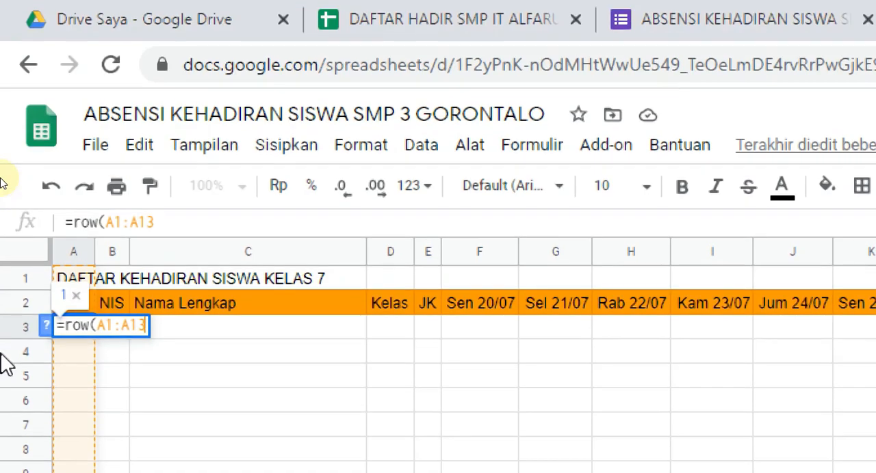
{"action": "key", "text": "Return"}
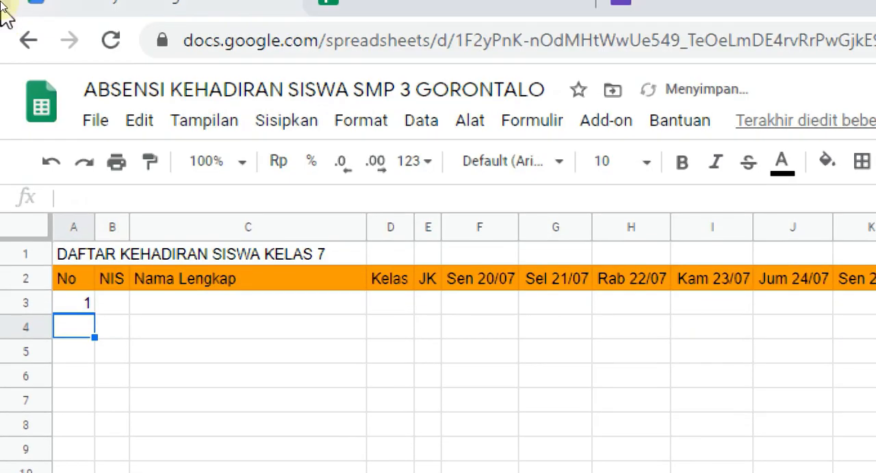
Step: Wrap the formula in A3 as =ArrayFormula(row(A1:A13)) so the numbering fills down the No column
{"action": "left_click", "coordinate": [85, 305]}
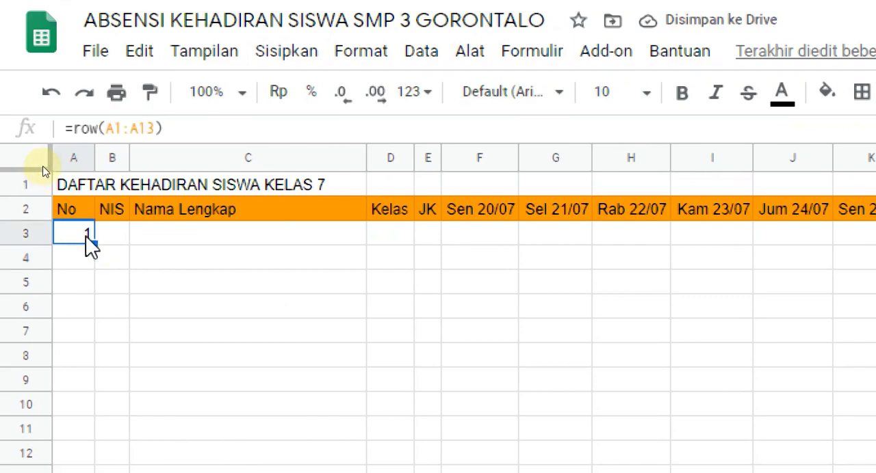
{"action": "left_click", "coordinate": [193, 130]}
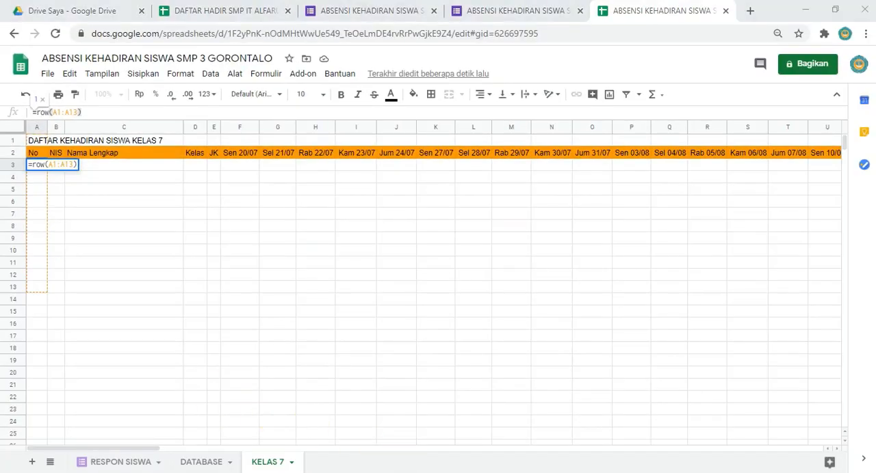
{"action": "key", "text": "ctrl+super+o"}
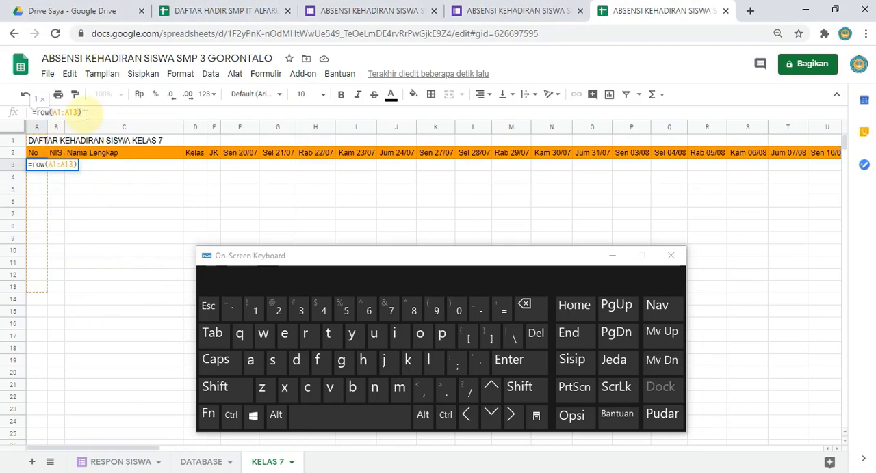
{"action": "left_click", "coordinate": [445, 414]}
{"action": "left_click", "coordinate": [519, 388]}
{"action": "left_click", "coordinate": [515, 370]}
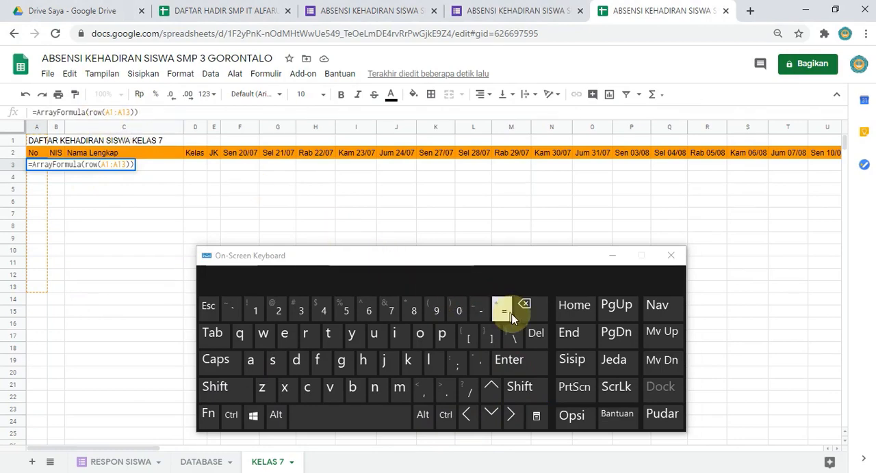
{"action": "left_click", "coordinate": [531, 368]}
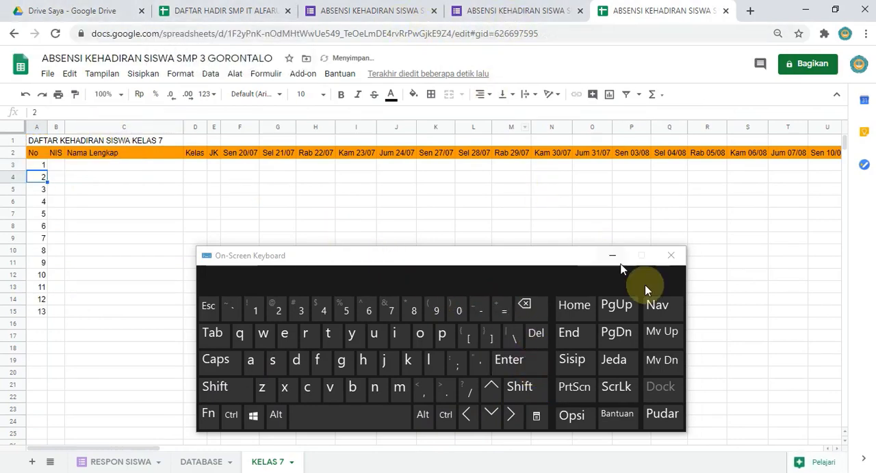
{"action": "left_click", "coordinate": [611, 256]}
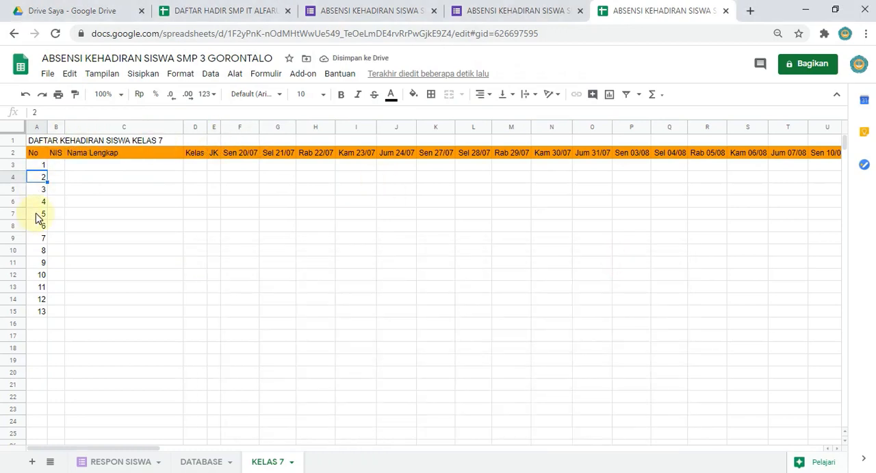
Step: Center the numbers 1 to 13 in cells A3:A15 horizontally
{"action": "left_click_drag", "start_coordinate": [39, 215], "coordinate": [57, 278]}
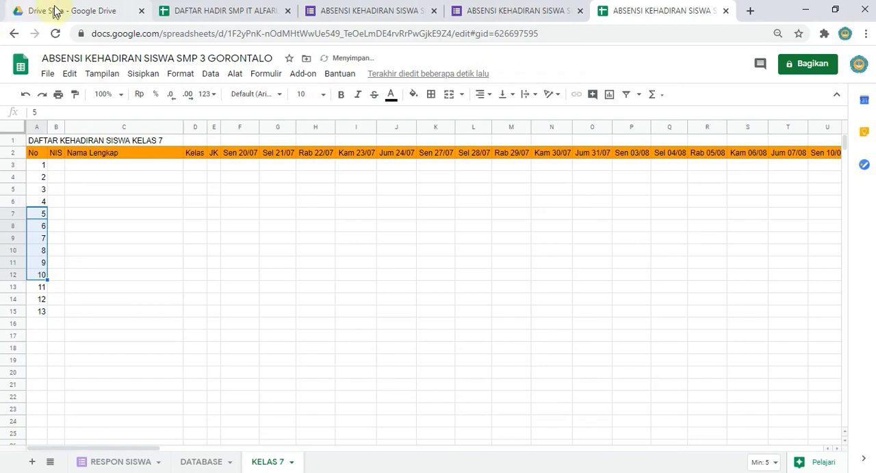
{"action": "left_click", "coordinate": [44, 214]}
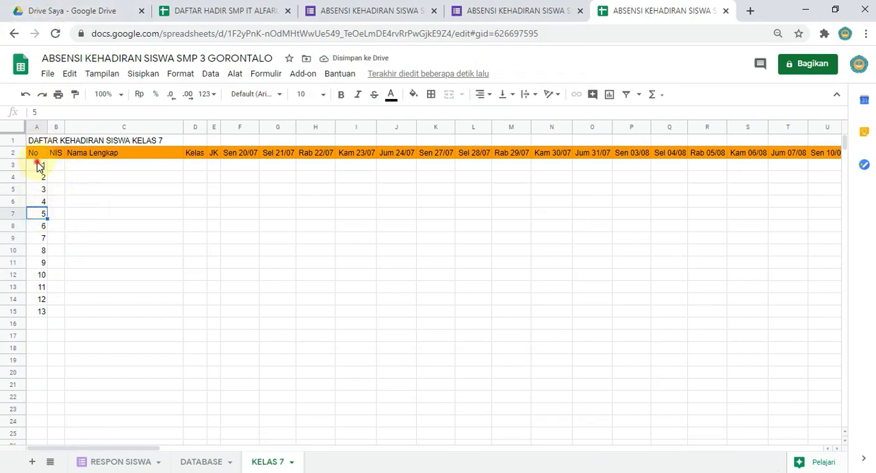
{"action": "left_click_drag", "start_coordinate": [39, 164], "coordinate": [47, 313]}
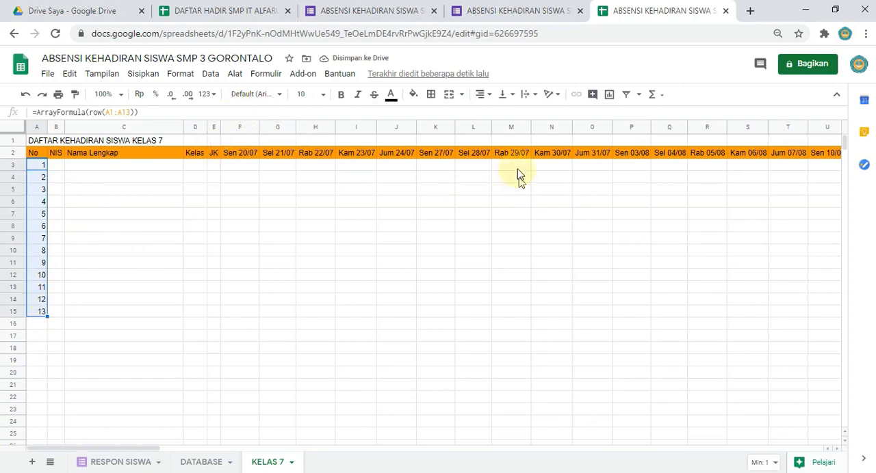
{"action": "left_click", "coordinate": [481, 96]}
{"action": "left_click", "coordinate": [497, 114]}
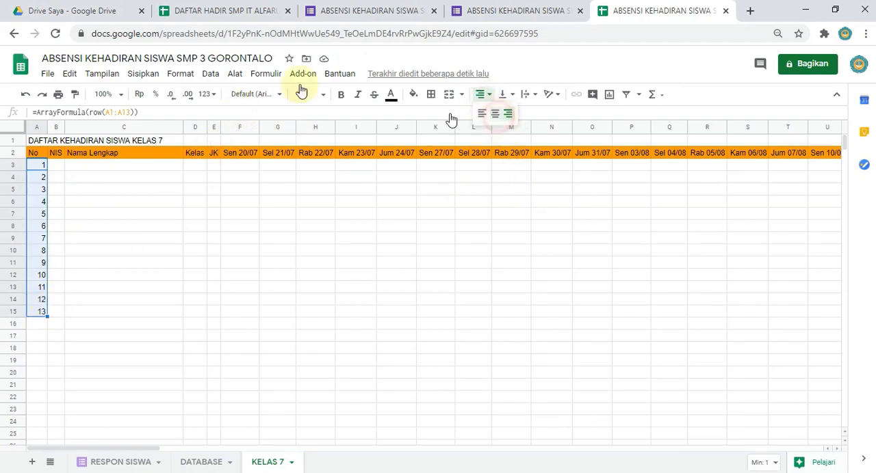
{"action": "left_click", "coordinate": [129, 264]}
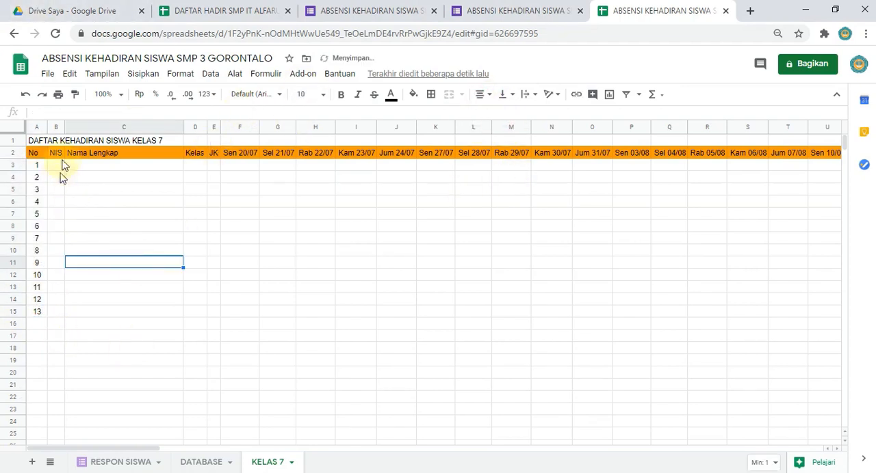
Step: Widen the NIS column of KELAS 7 to about three times its width and check the class VII students in DATABASE
{"action": "left_click_drag", "start_coordinate": [64, 127], "coordinate": [97, 251]}
{"action": "left_click", "coordinate": [200, 463]}
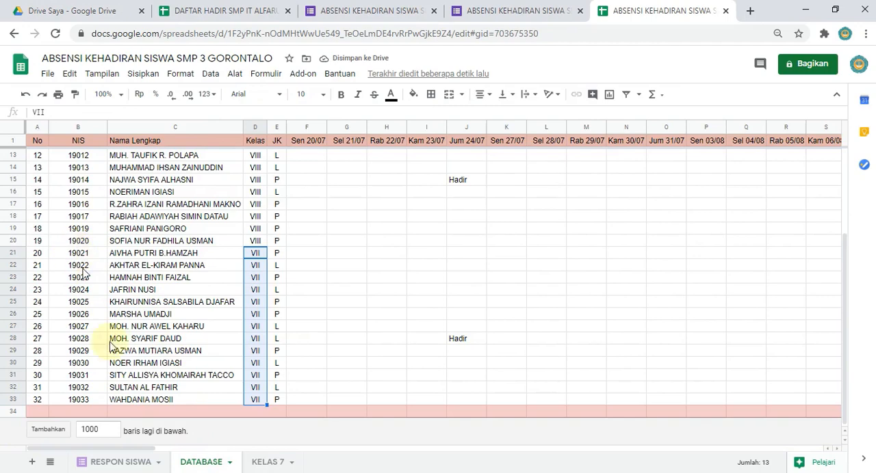
{"action": "left_click", "coordinate": [260, 464]}
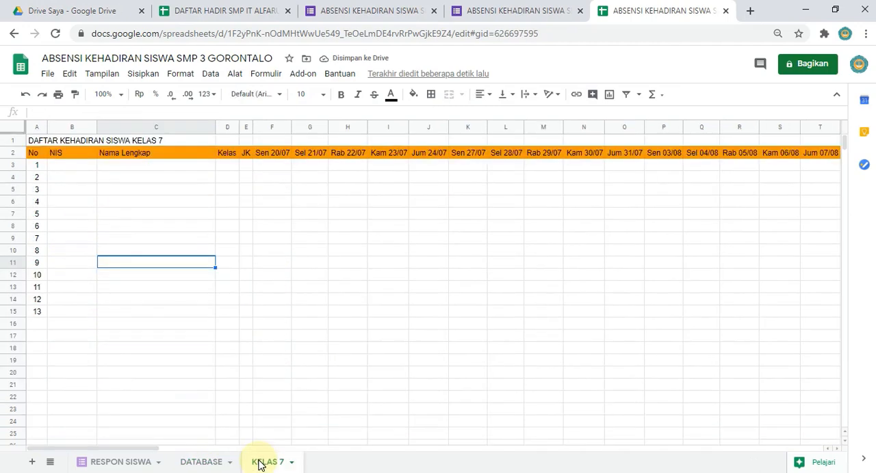
Step: Enter VII in cell D1 of KELAS 7, above the Kelas header
{"action": "left_click", "coordinate": [226, 170]}
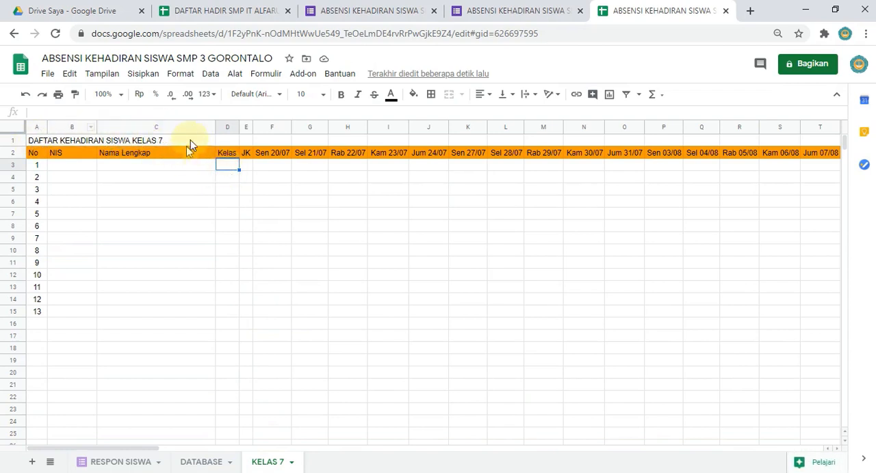
{"action": "left_click", "coordinate": [220, 143]}
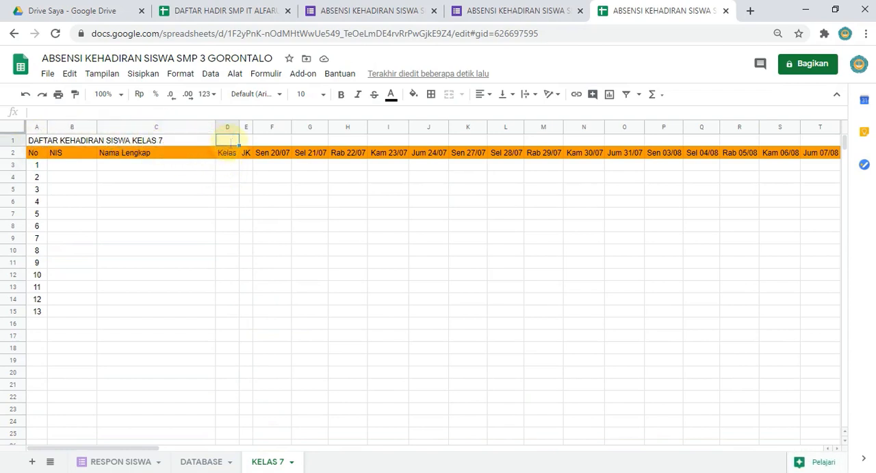
{"action": "type", "text": "vi"}
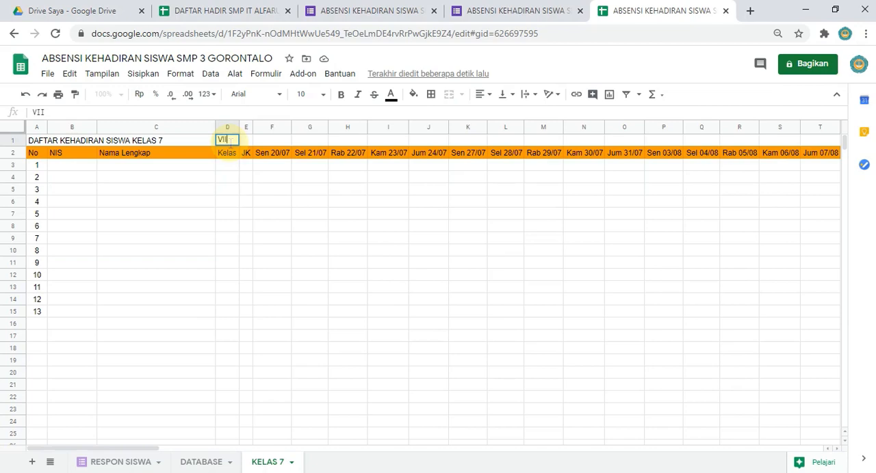
{"action": "key", "text": "Return"}
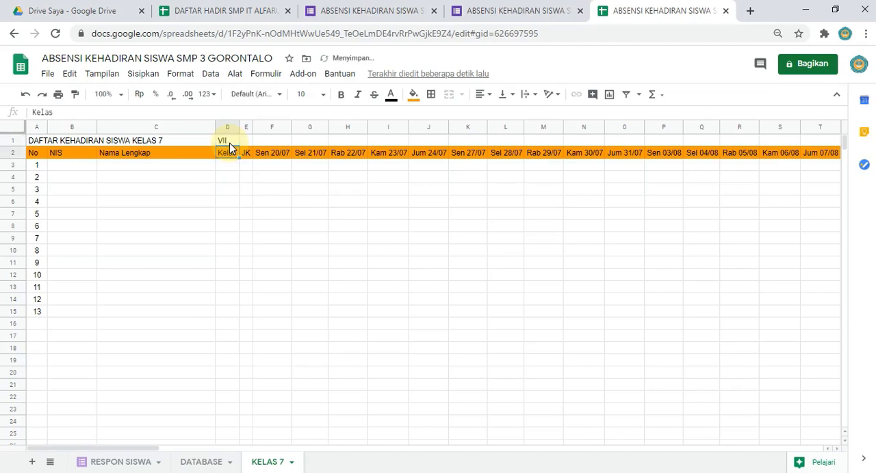
{"action": "left_click", "coordinate": [14, 9]}
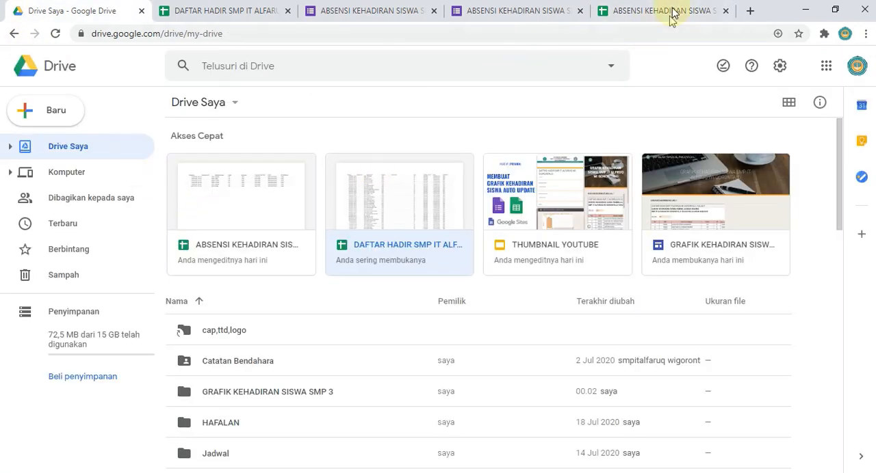
{"action": "left_click", "coordinate": [660, 13]}
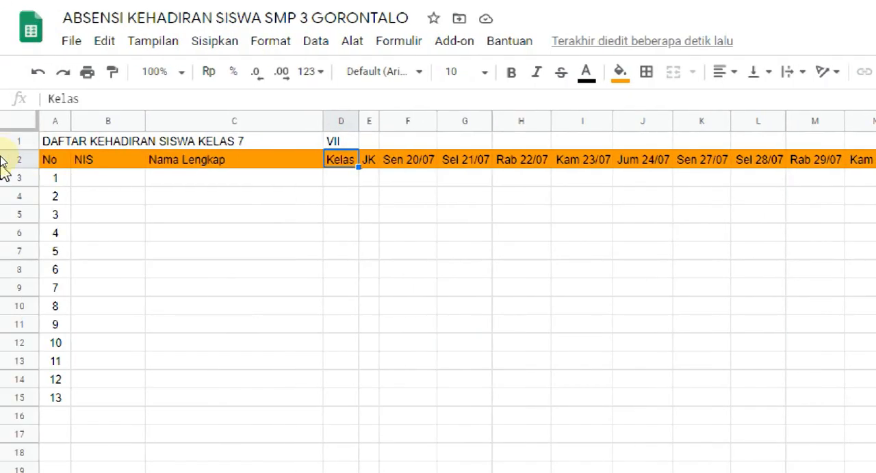
Step: Begin a FILTER formula in cell B3 of KELAS 7, below the NIS header
{"action": "left_click", "coordinate": [341, 143]}
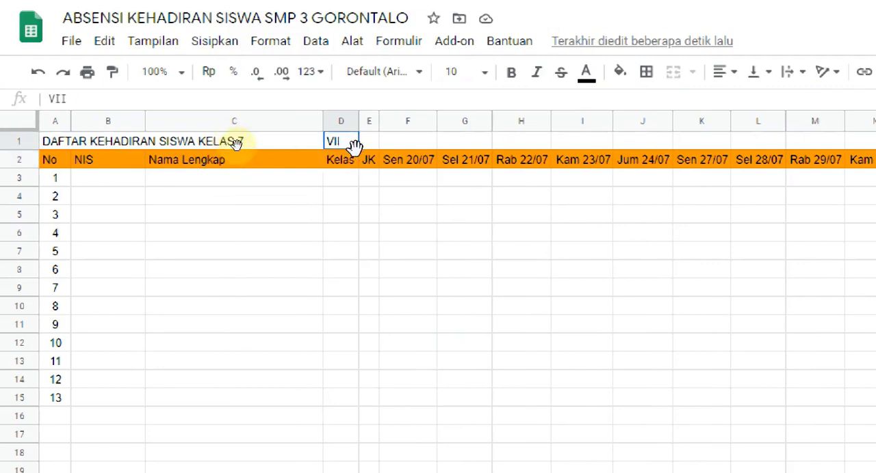
{"action": "left_click", "coordinate": [79, 175]}
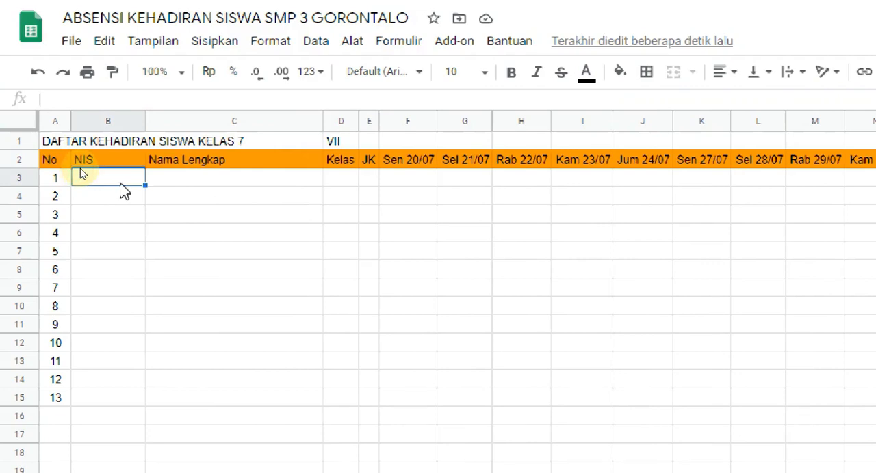
{"action": "type", "text": "=FI"}
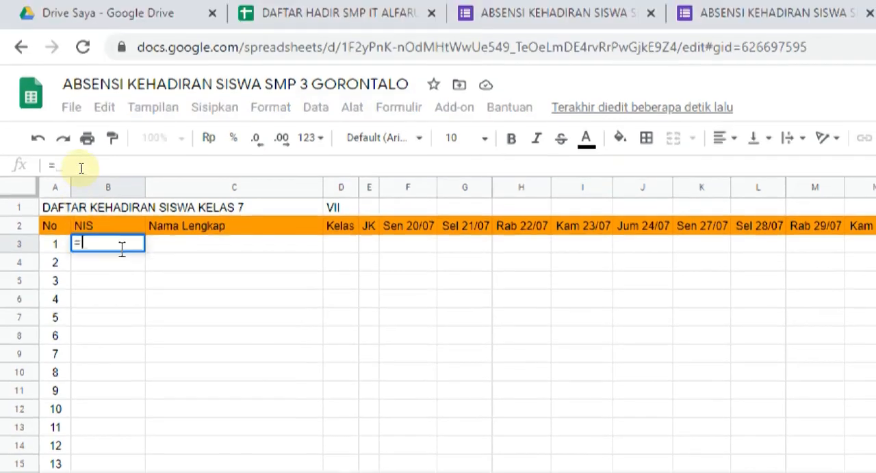
{"action": "type", "text": "L"}
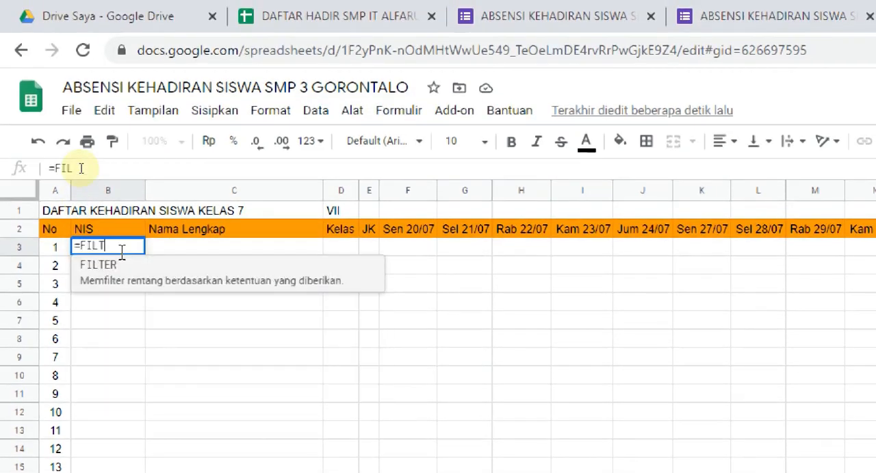
{"action": "type", "text": "T"}
{"action": "key", "text": "Tab"}
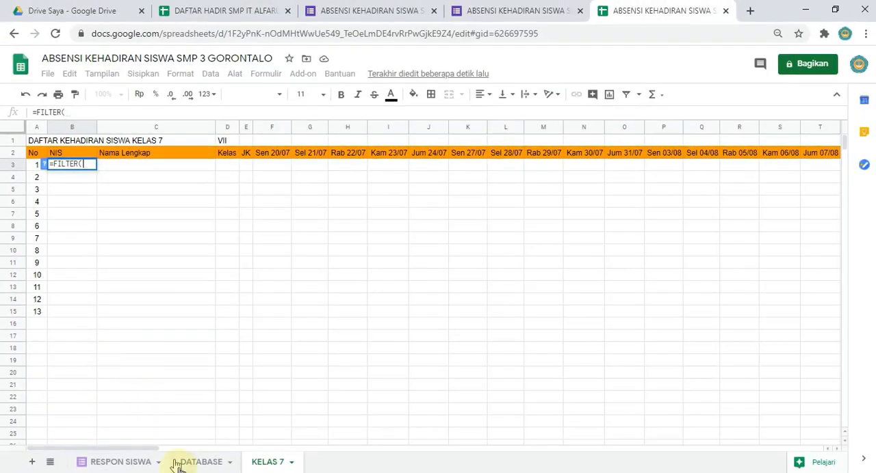
Step: Reference DATABASE!B2:DT33 as the FILTER range, covering all students from NIS through the last attendance date
{"action": "left_click", "coordinate": [205, 465]}
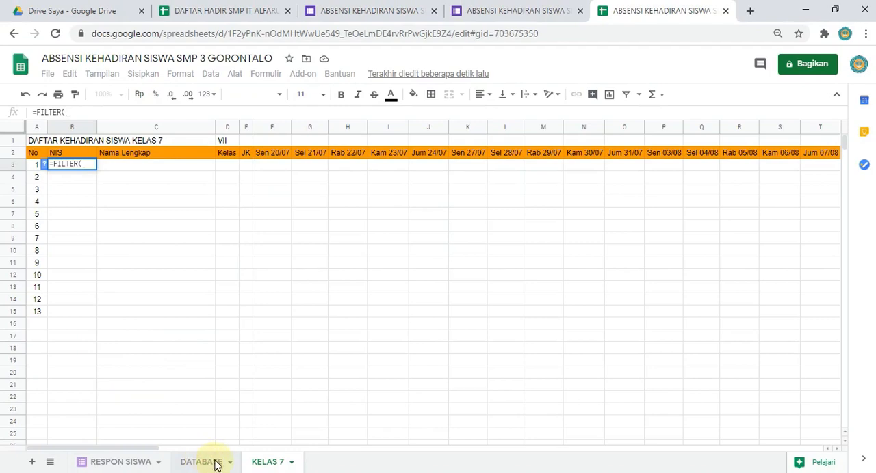
{"action": "scroll", "coordinate": [142, 314], "scroll_direction": "up", "scroll_amount": 4}
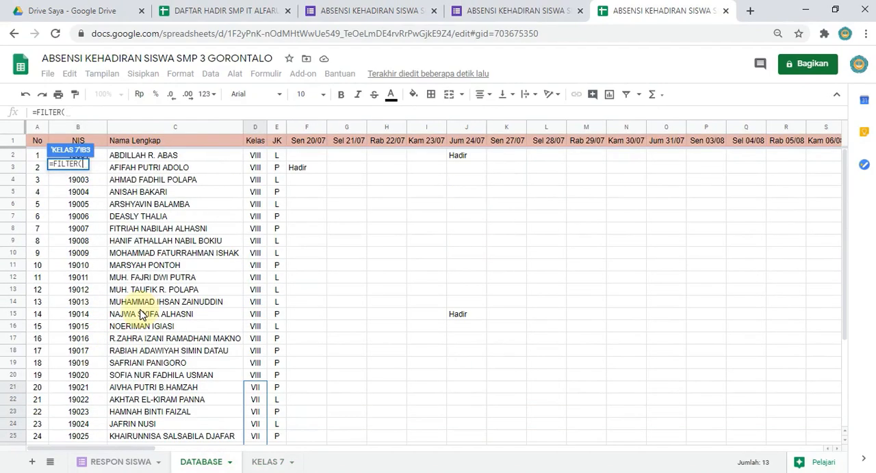
{"action": "left_click", "coordinate": [103, 158]}
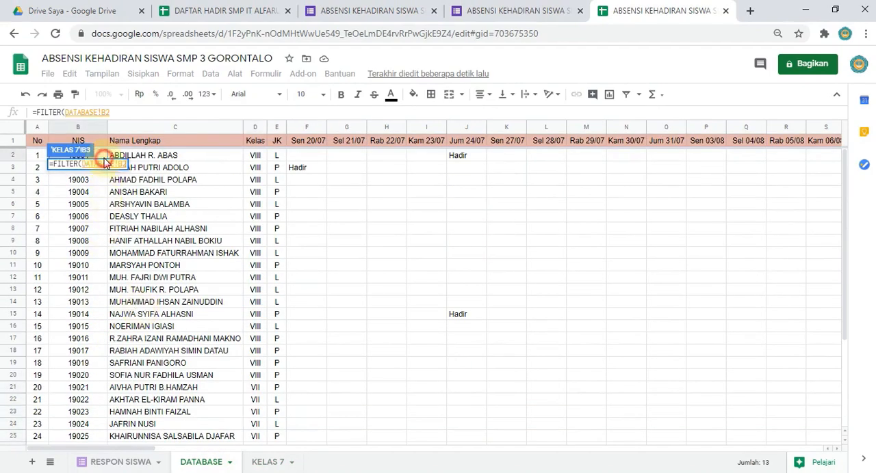
{"action": "left_click_drag", "start_coordinate": [103, 162], "coordinate": [524, 421]}
{"action": "scroll", "coordinate": [506, 410], "scroll_direction": "down", "scroll_amount": 3}
{"action": "scroll", "coordinate": [498, 405], "scroll_direction": "down", "scroll_amount": 1}
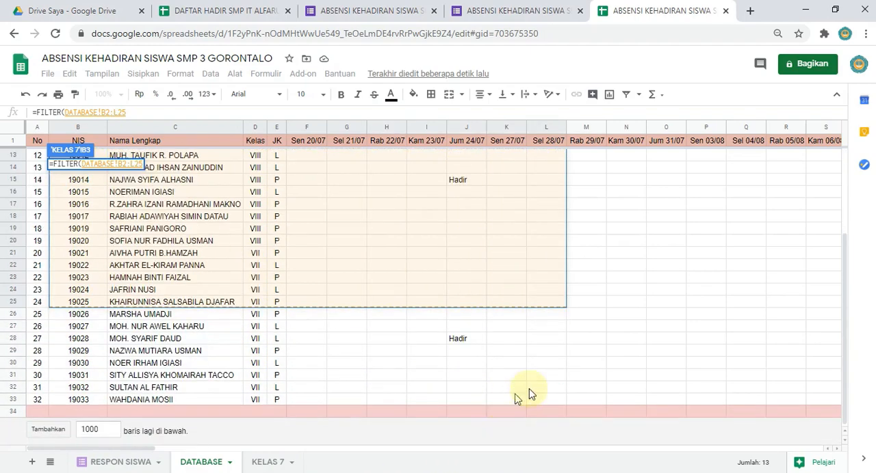
{"action": "key", "text": "shift+Right"}
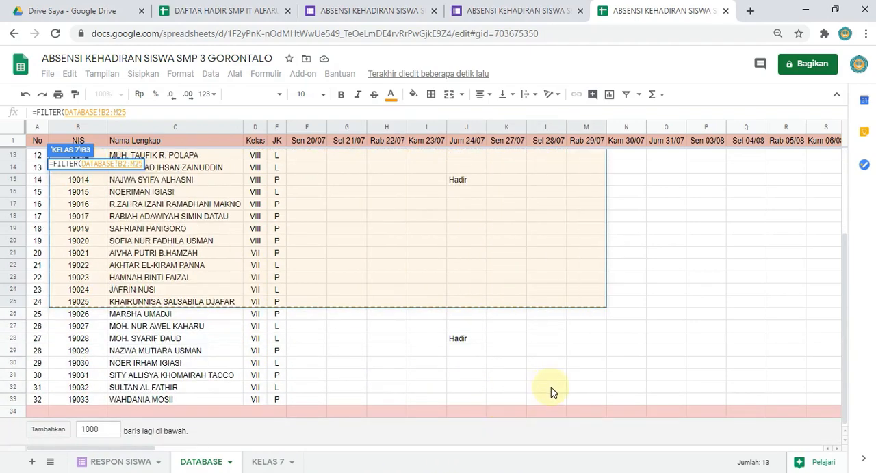
{"action": "key", "text": "shift+Down"}
{"action": "key", "text": "shift+Down"}
{"action": "key", "text": "shift+Down"}
{"action": "key", "text": "shift+Down"}
{"action": "key", "text": "shift+Down"}
{"action": "key", "text": "shift+Down"}
{"action": "key", "text": "shift+Down"}
{"action": "key", "text": "shift+Down"}
{"action": "key", "text": "shift+Down"}
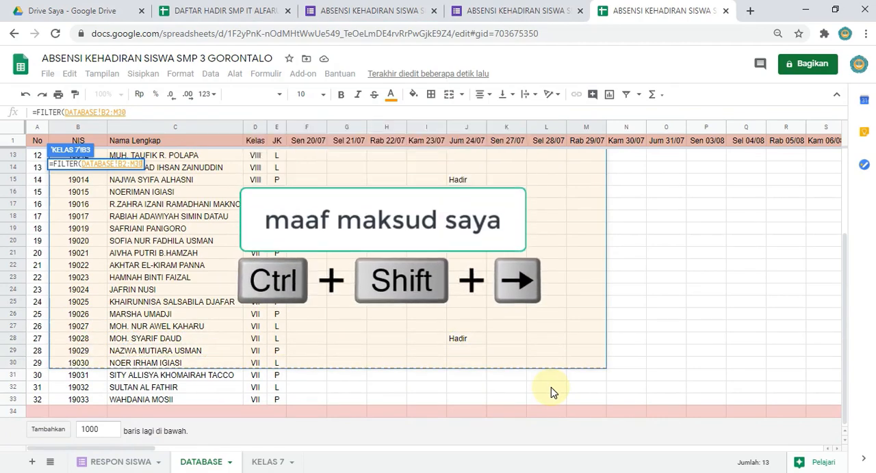
{"action": "key", "text": "shift+Up"}
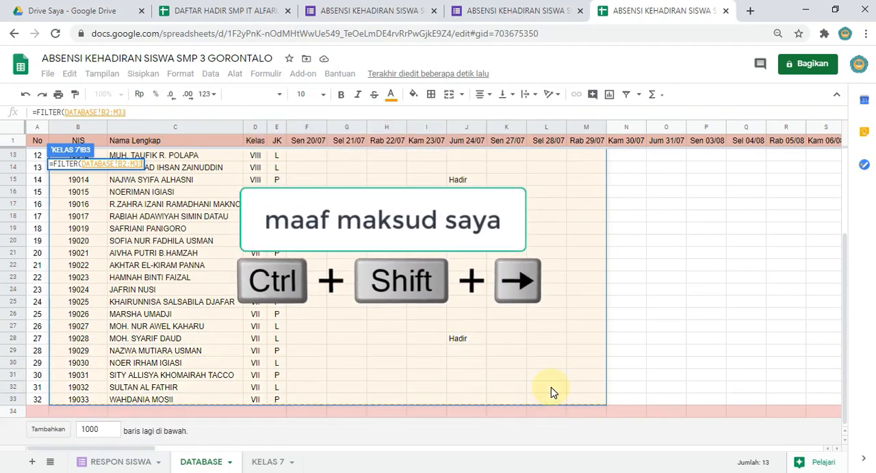
{"action": "key", "text": "ctrl+shift+Right"}
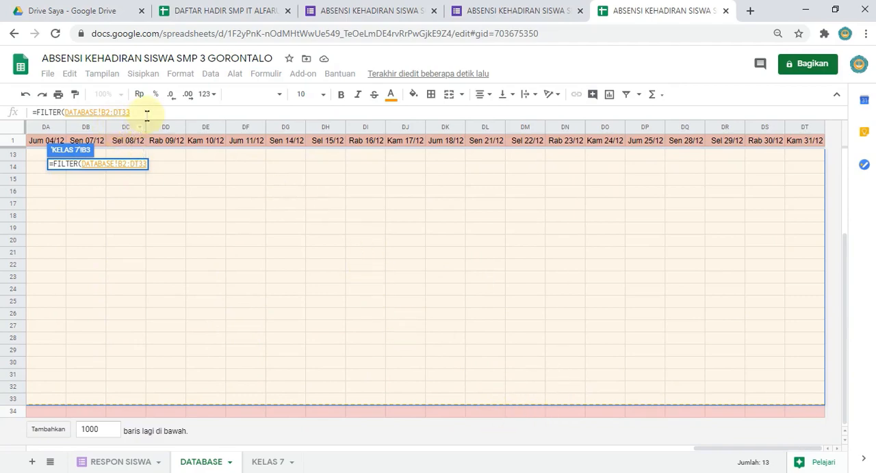
Step: Add the condition DATABASE!D13:D33=D1, comparing the DATABASE Kelas column with D1 of KELAS 7, and enter the formula
{"action": "type", "text": ";"}
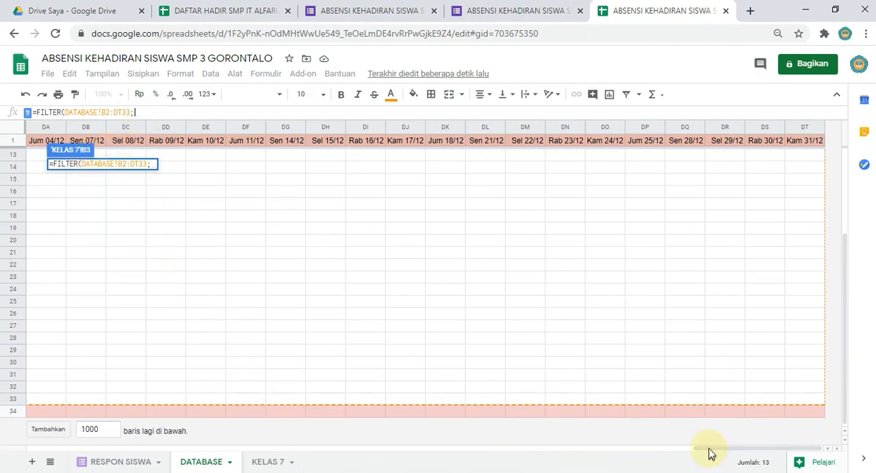
{"action": "left_click_drag", "start_coordinate": [711, 453], "coordinate": [36, 407]}
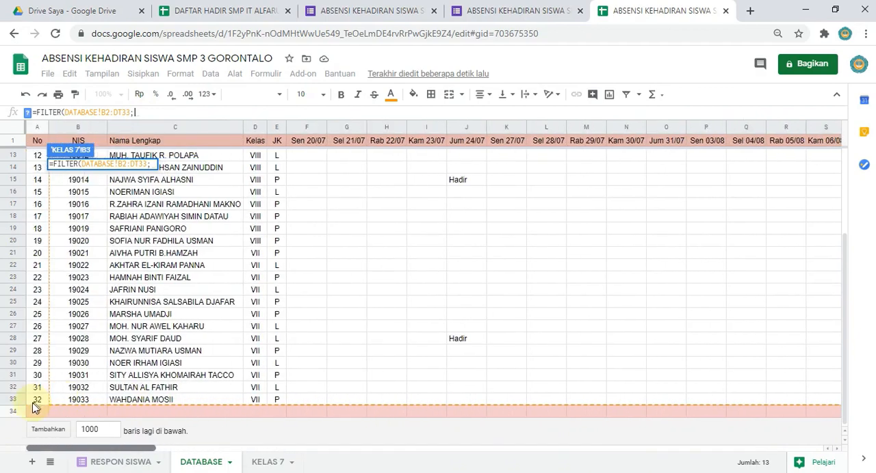
{"action": "left_click_drag", "start_coordinate": [256, 157], "coordinate": [264, 407]}
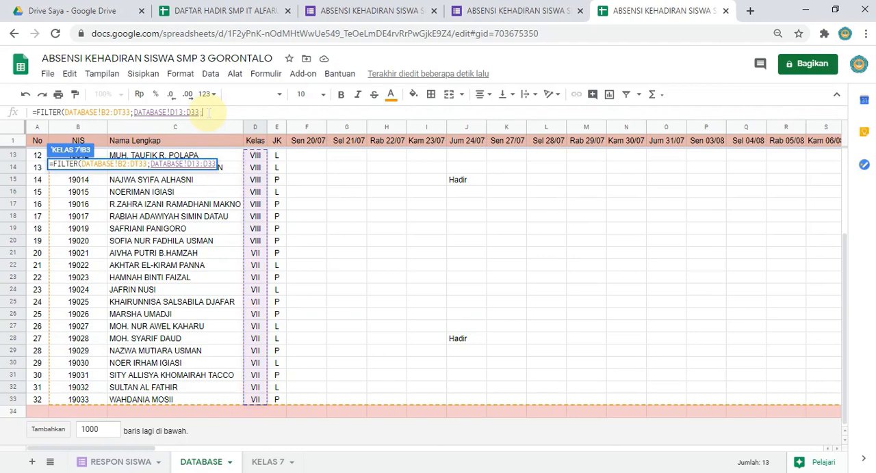
{"action": "type", "text": ";"}
{"action": "key", "text": "BackSpace"}
{"action": "type", "text": "="}
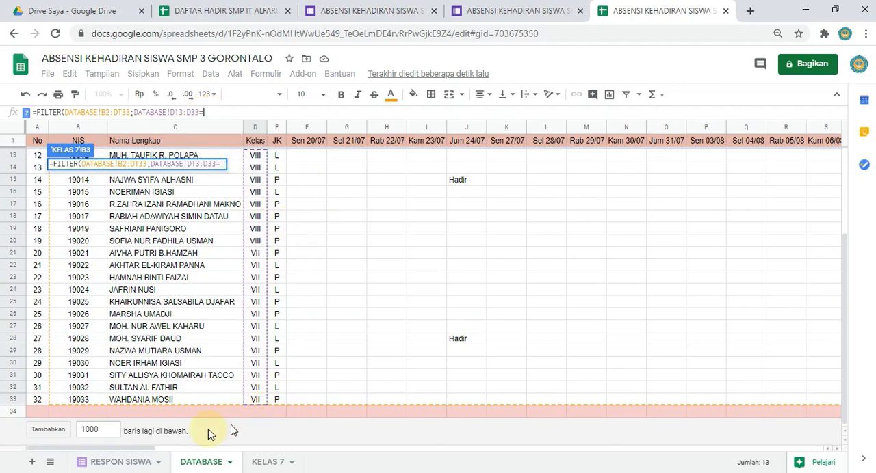
{"action": "left_click", "coordinate": [259, 462]}
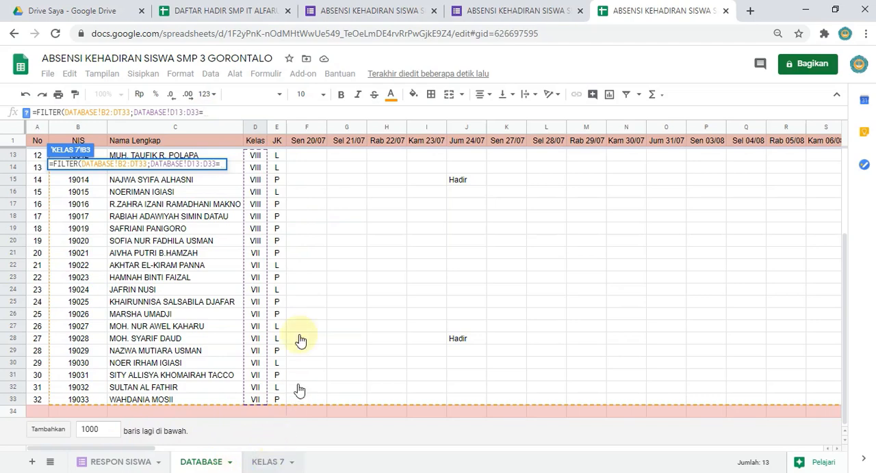
{"action": "left_click", "coordinate": [230, 141]}
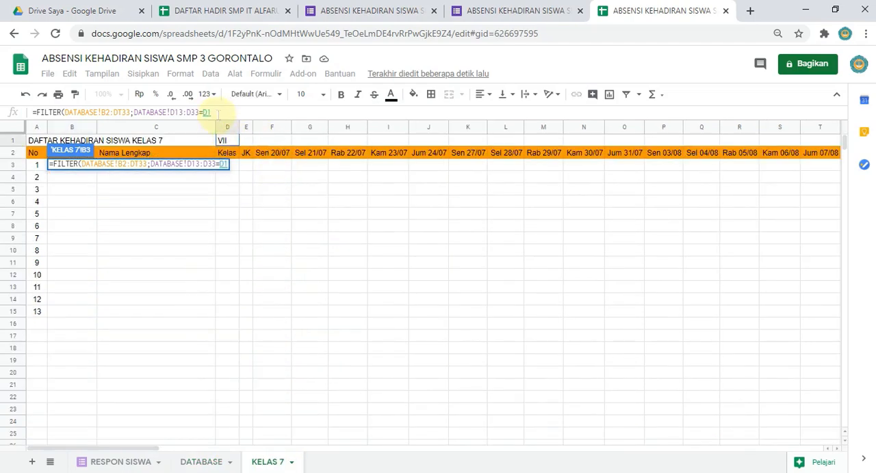
{"action": "key", "text": "Return"}
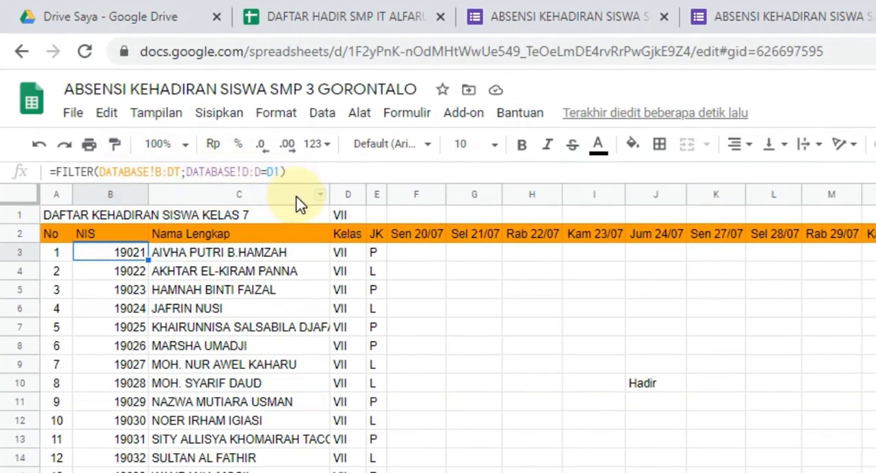
Step: Clear B3, undo back to its earlier formula and correct it to =FILTER(DATABASE!B:DT;DATABASE!D:D=D1)
{"action": "key", "text": "Delete"}
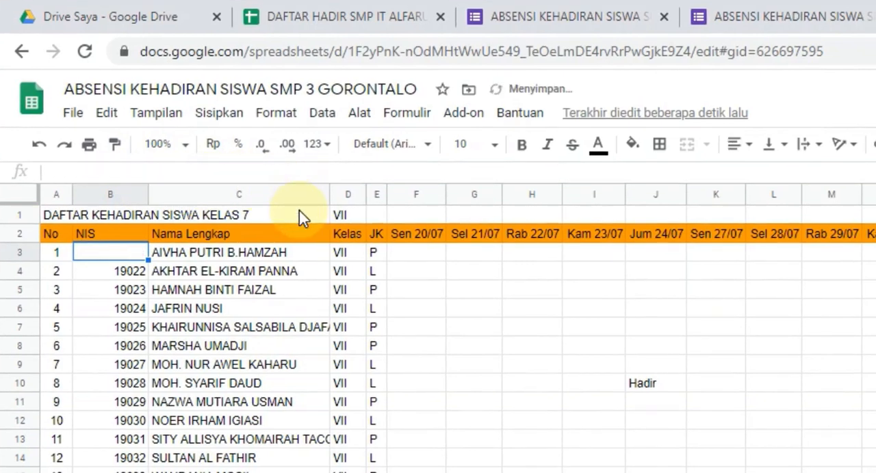
{"action": "key", "text": "ctrl+z"}
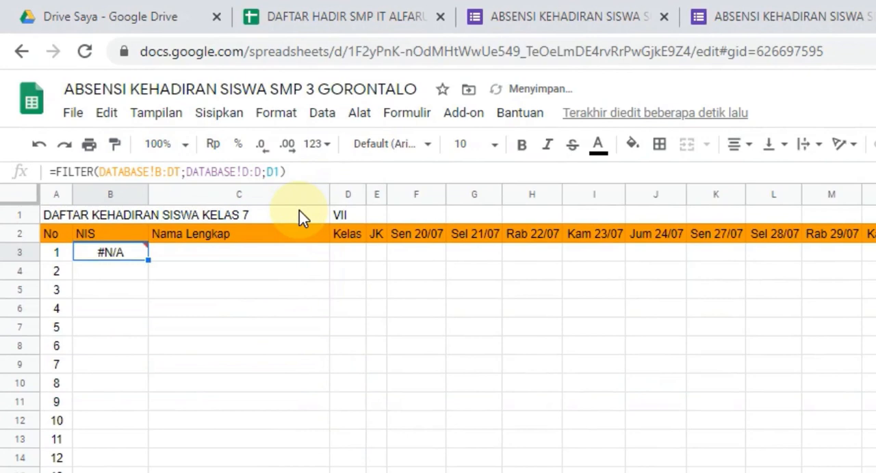
{"action": "left_click", "coordinate": [267, 172]}
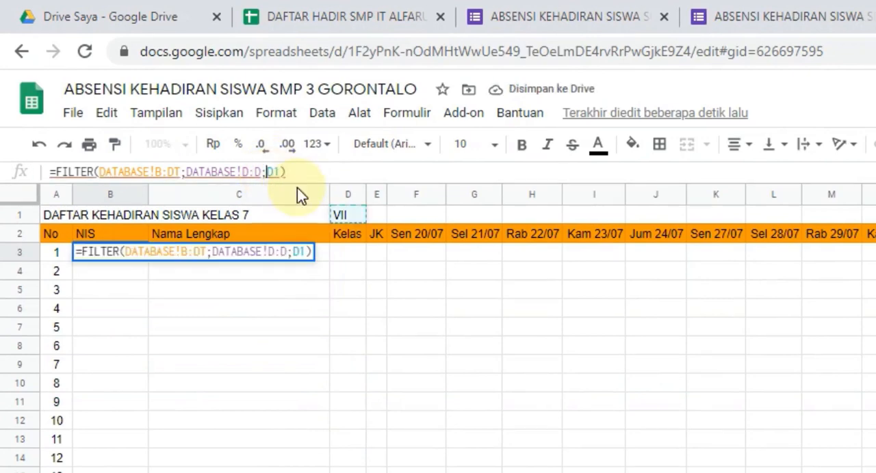
{"action": "key", "text": "BackSpace"}
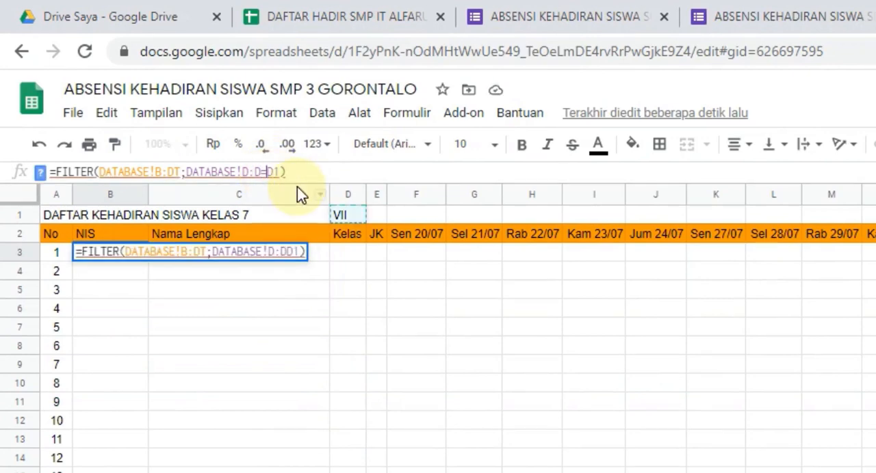
{"action": "type", "text": "="}
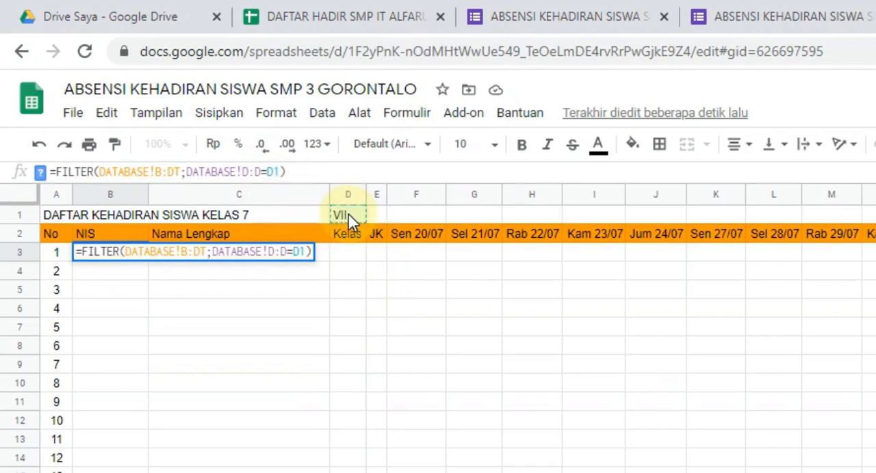
{"action": "key", "text": "Return"}
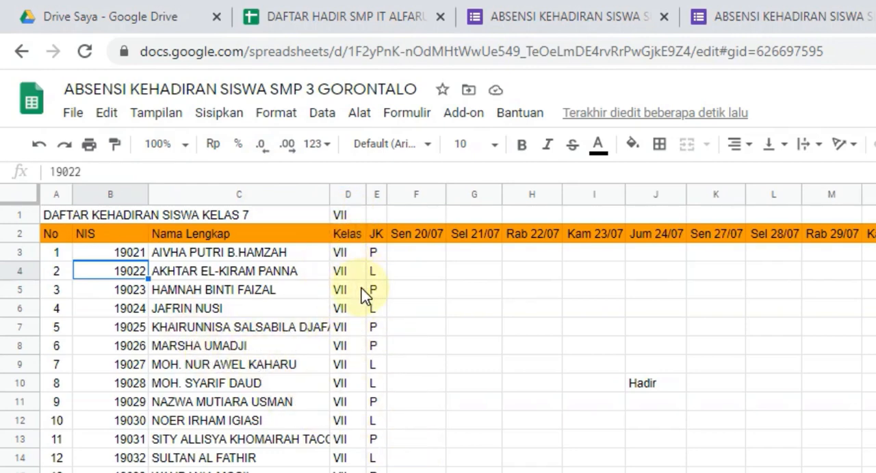
Step: Widen the Nama Lengkap column to fit the full names and narrow the NIS column slightly
{"action": "left_click_drag", "start_coordinate": [330, 181], "coordinate": [385, 189]}
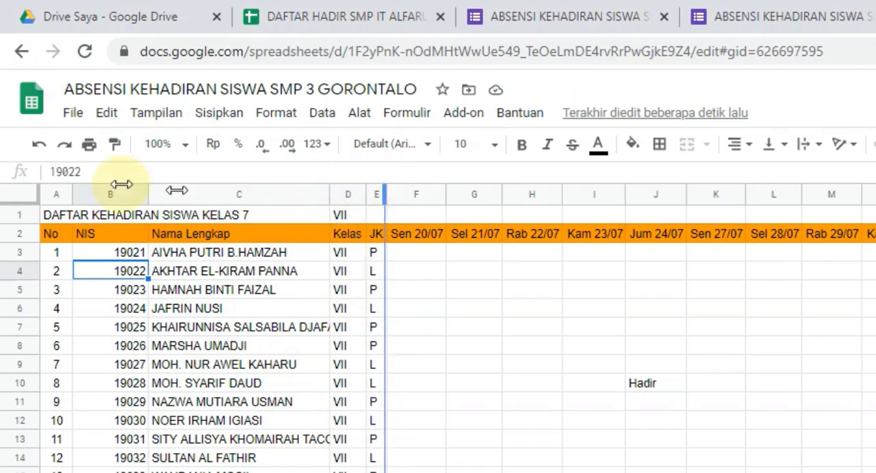
{"action": "left_click_drag", "start_coordinate": [148, 187], "coordinate": [132, 291]}
Step: Center the NIS values in B3:B15 and the Kelas and JK values in D3:E15 horizontally
{"action": "left_click_drag", "start_coordinate": [102, 251], "coordinate": [122, 472]}
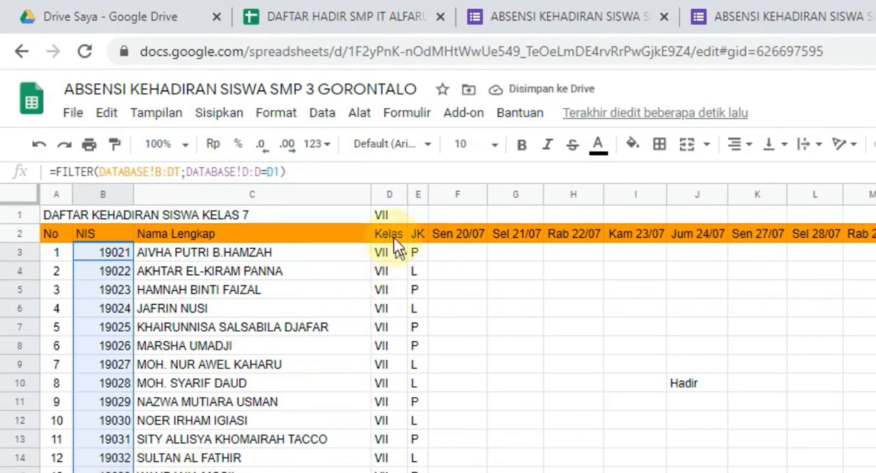
{"action": "left_click_drag", "start_coordinate": [383, 258], "coordinate": [415, 450]}
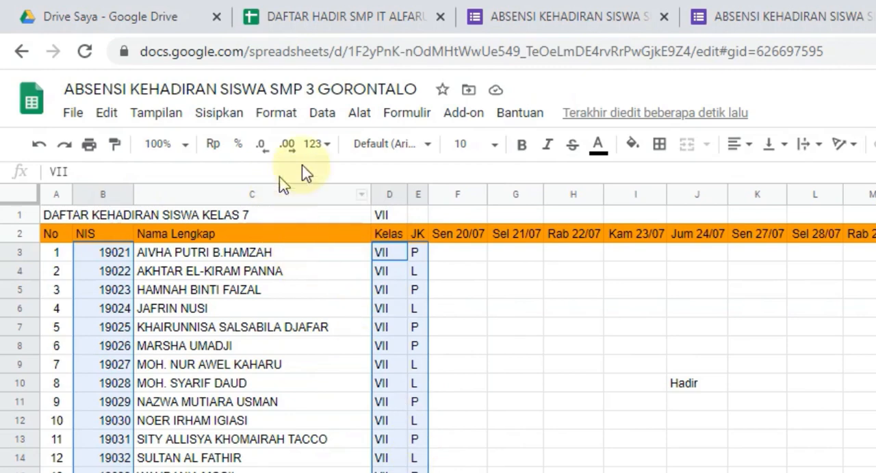
{"action": "left_click", "coordinate": [731, 146]}
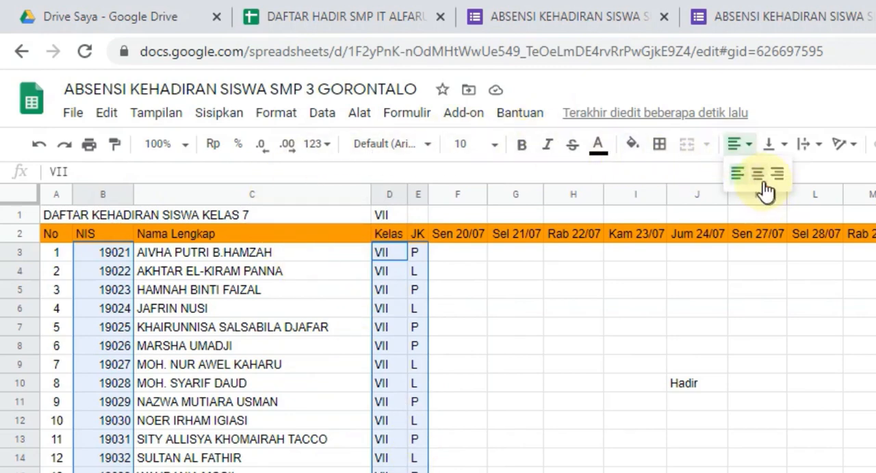
{"action": "left_click", "coordinate": [758, 176]}
{"action": "left_click", "coordinate": [389, 472]}
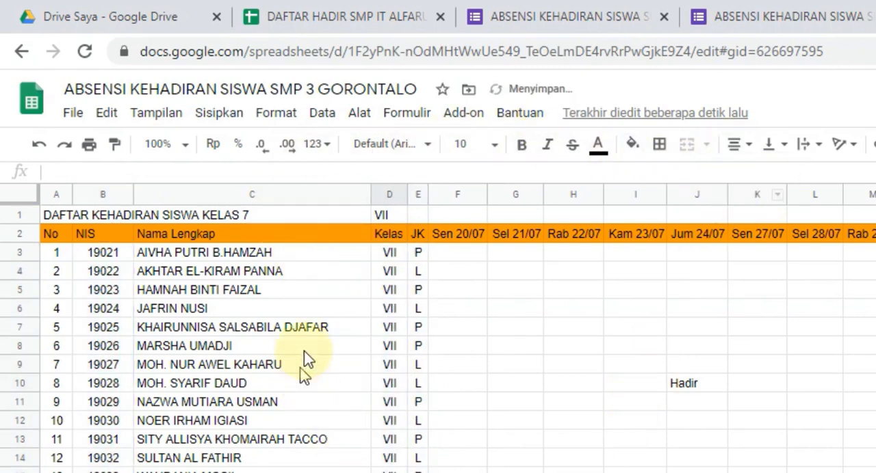
Step: Change the class in D1 to VIII to test the filter, and select the numbering formula in A3
{"action": "left_click", "coordinate": [396, 219]}
{"action": "type", "text": "V"}
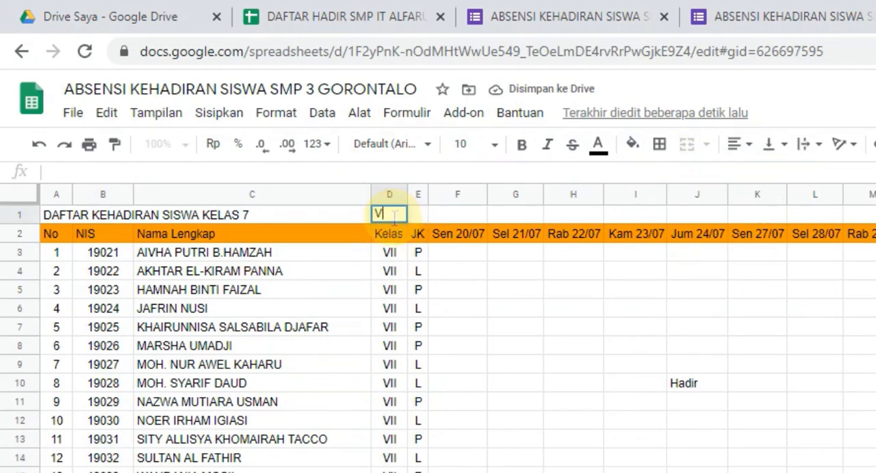
{"action": "type", "text": "III"}
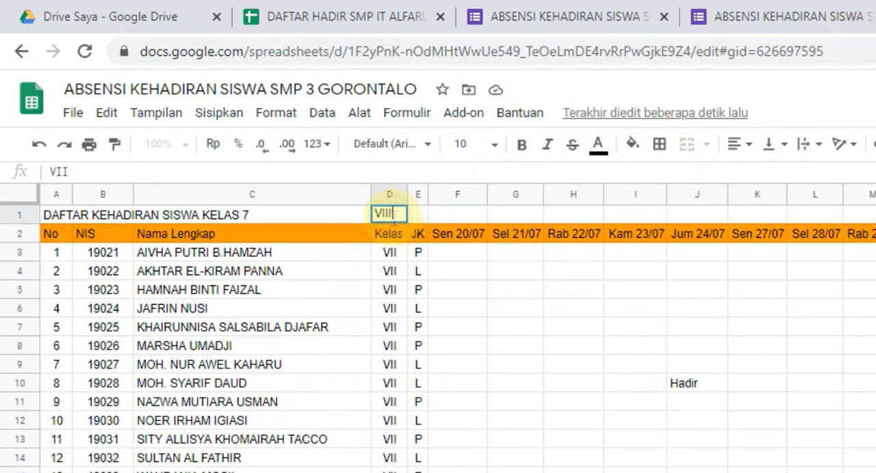
{"action": "key", "text": "Return"}
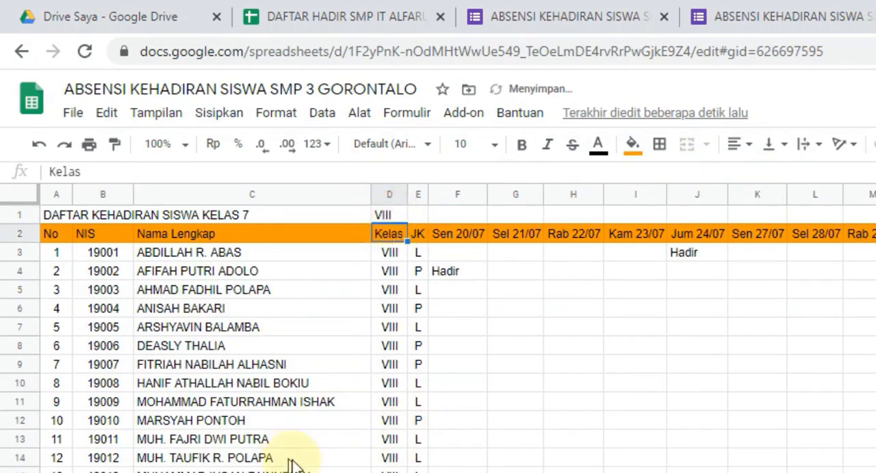
{"action": "left_click", "coordinate": [57, 253]}
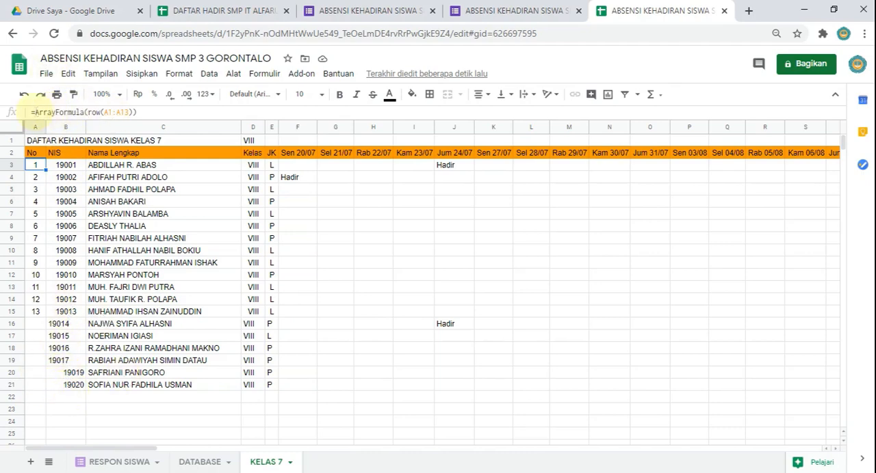
Step: Set D1 back to VII and replace the numbering formula in A3 with =ArrayFormula(IF(B3:B100<>"";row(A:A);""))
{"action": "left_click", "coordinate": [89, 251]}
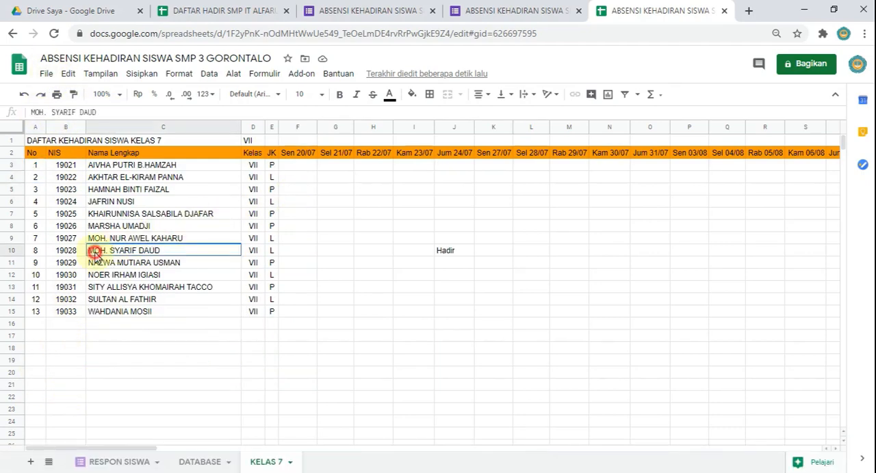
{"action": "left_click", "coordinate": [34, 165]}
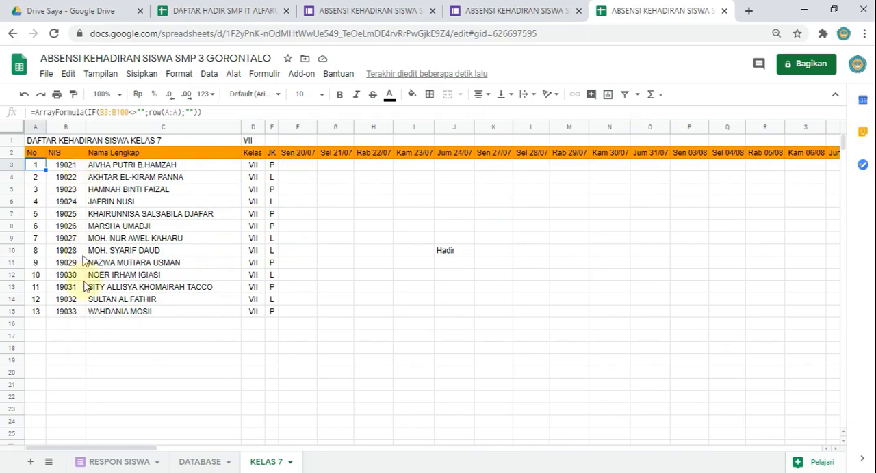
Step: Test the automatic numbering by changing the class in D1 to VIII and back to VII
{"action": "left_click", "coordinate": [254, 130]}
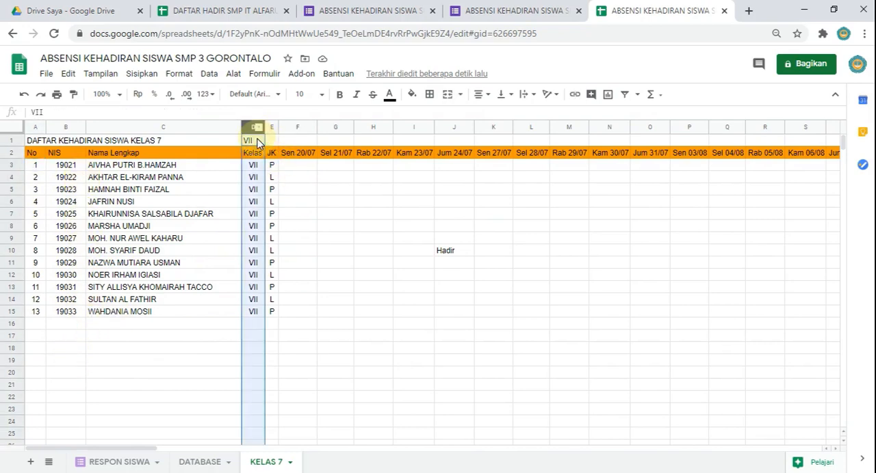
{"action": "left_click", "coordinate": [259, 140]}
{"action": "double_click", "coordinate": [259, 141]}
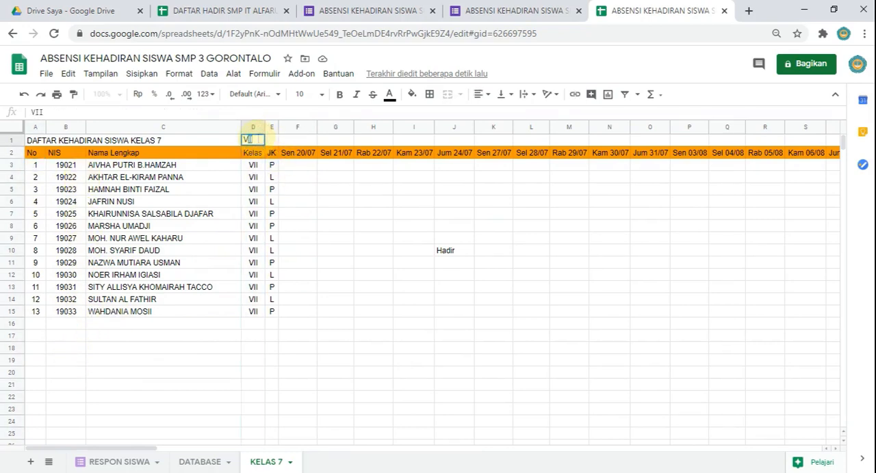
{"action": "key", "text": "Return"}
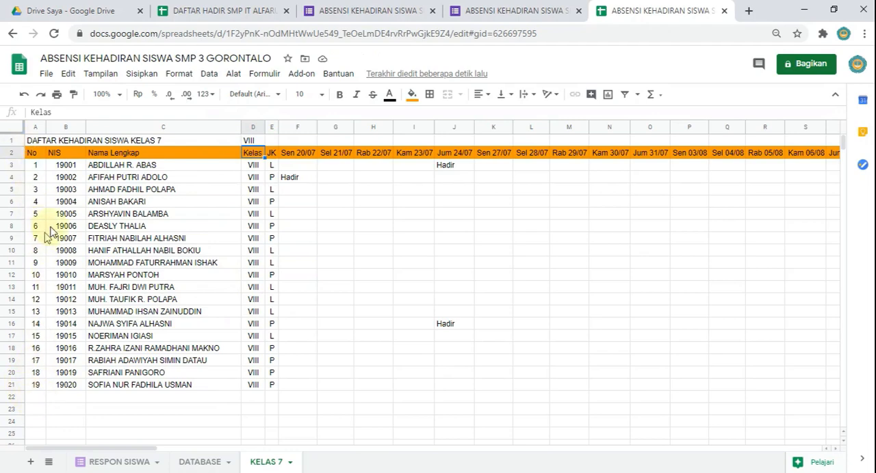
{"action": "left_click", "coordinate": [253, 141]}
{"action": "type", "text": "V"}
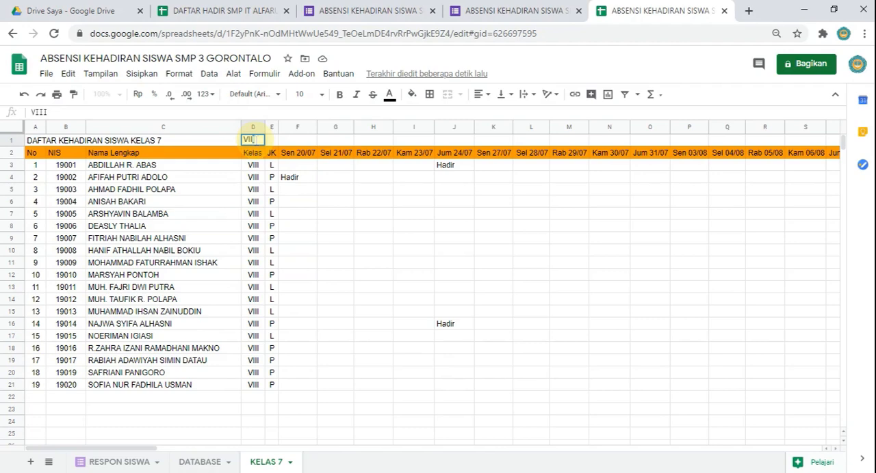
{"action": "type", "text": "II"}
{"action": "key", "text": "Return"}
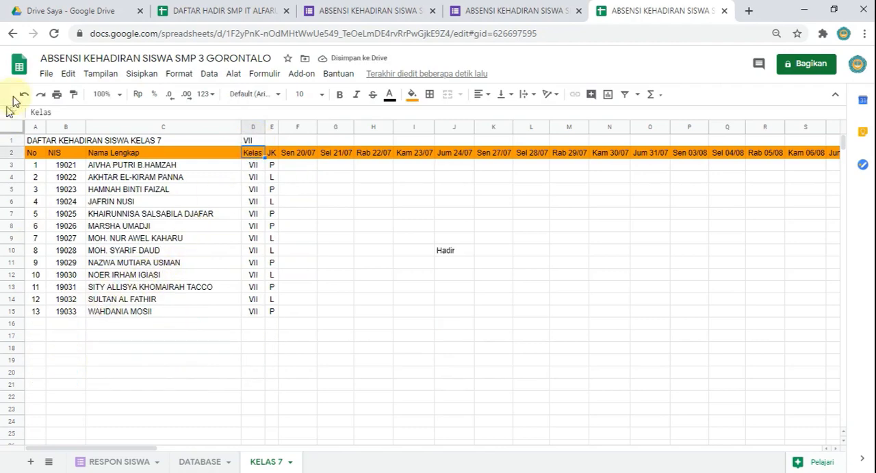
Step: Copy the complete numbering formula from A3 and launch Notepad
{"action": "left_click", "coordinate": [34, 165]}
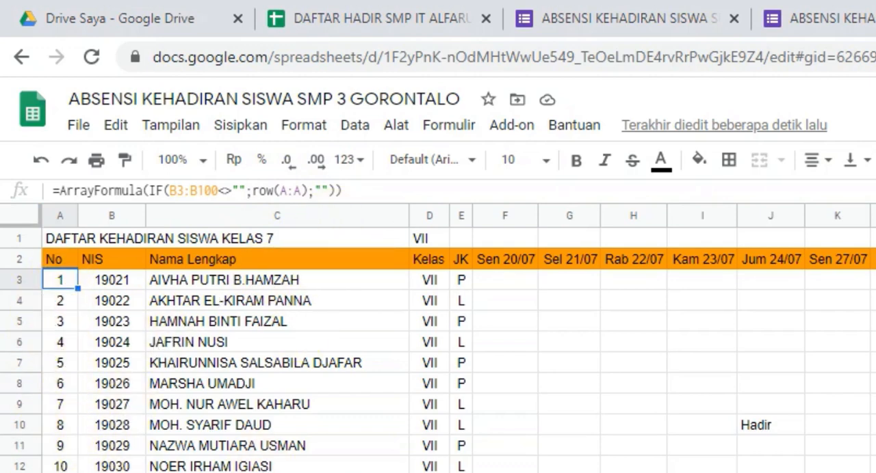
{"action": "left_click", "coordinate": [88, 189]}
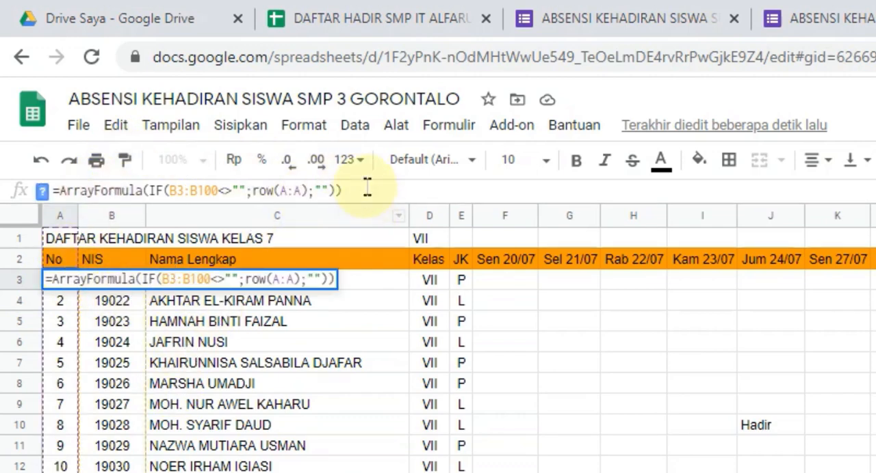
{"action": "left_click_drag", "start_coordinate": [363, 182], "coordinate": [16, 189]}
{"action": "key", "text": "ctrl+c"}
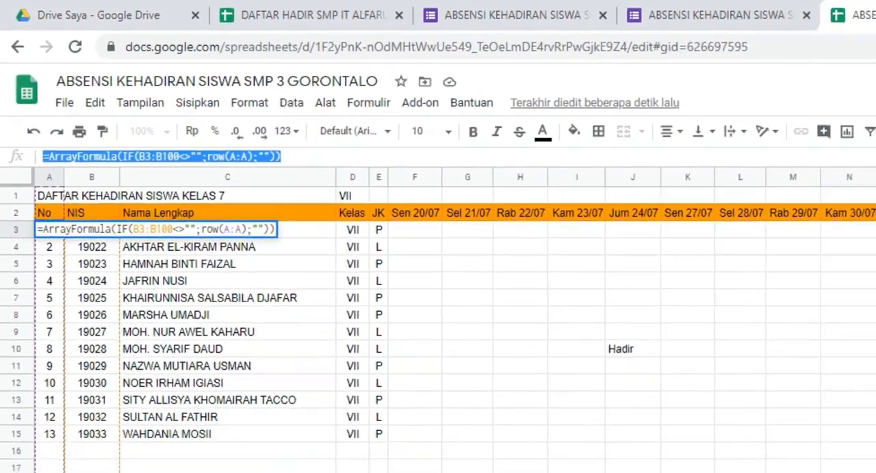
{"action": "key", "text": "super+r"}
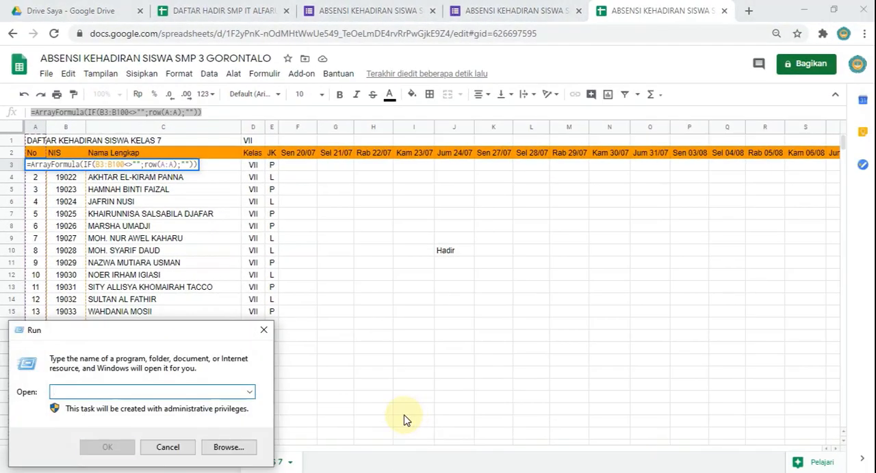
{"action": "type", "text": "NOTEPAD"}
{"action": "key", "text": "Return"}
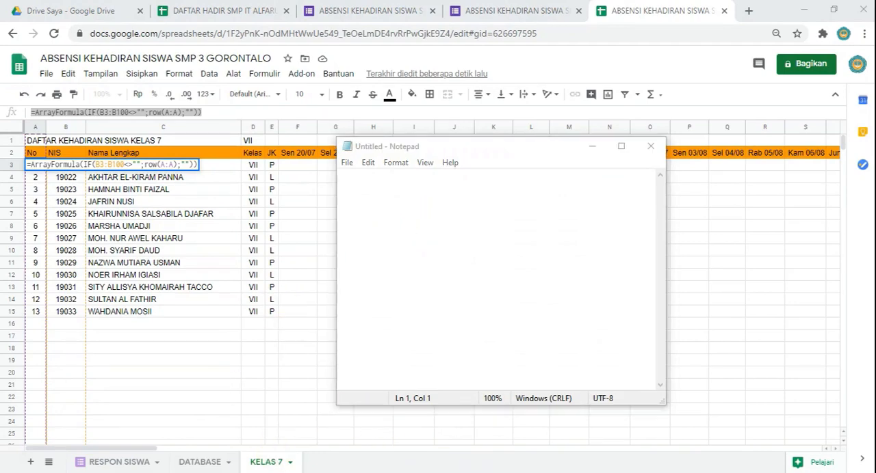
Step: Open the recent "Deskripsi Video MEMBUAT GRAFIK" text file in Notepad and place the cursor below the RUMUS DBSISWA formula
{"action": "right_click", "coordinate": [598, 472]}
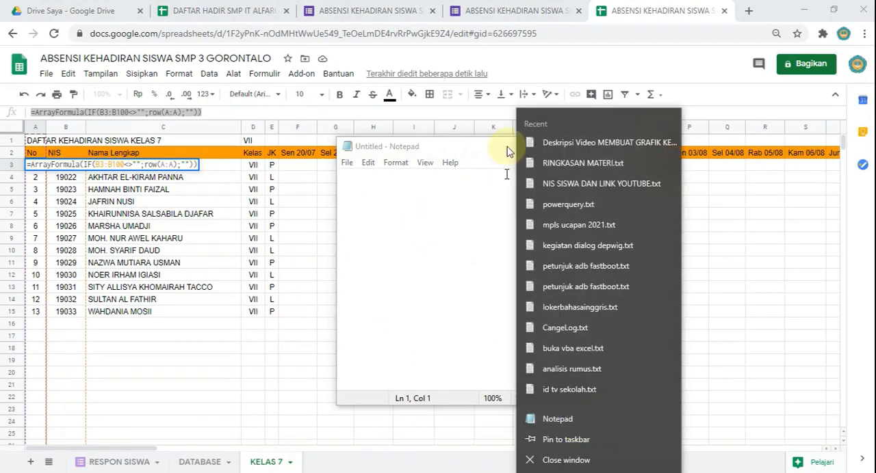
{"action": "left_click", "coordinate": [547, 143]}
{"action": "scroll", "coordinate": [484, 298], "scroll_direction": "down", "scroll_amount": 2}
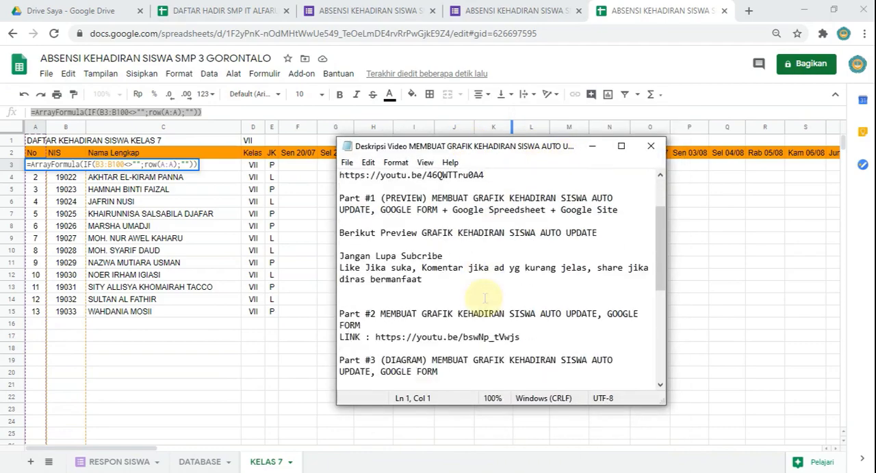
{"action": "scroll", "coordinate": [484, 299], "scroll_direction": "down", "scroll_amount": 6}
{"action": "left_click", "coordinate": [441, 364]}
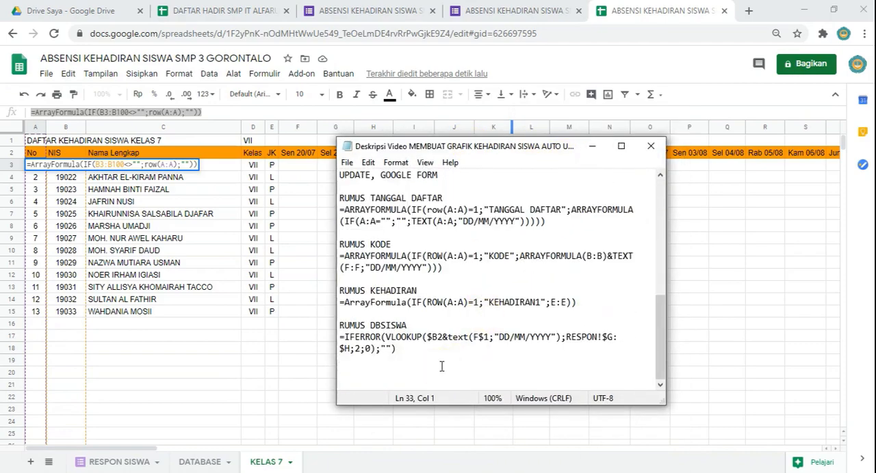
Step: Add the heading RUMUS NO OTOMATIS at the end of the notes and paste the copied numbering formula beneath it
{"action": "key", "text": "Return"}
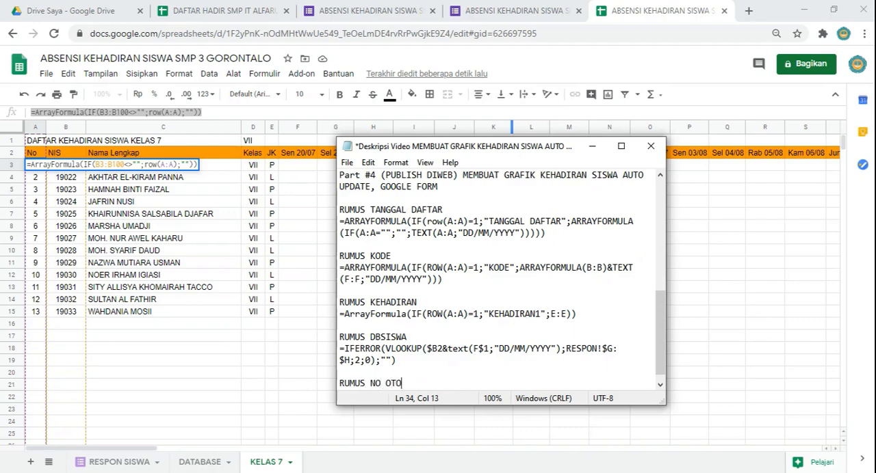
{"action": "type", "text": "RUMUS NO OTOMATIS"}
{"action": "key", "text": "Return"}
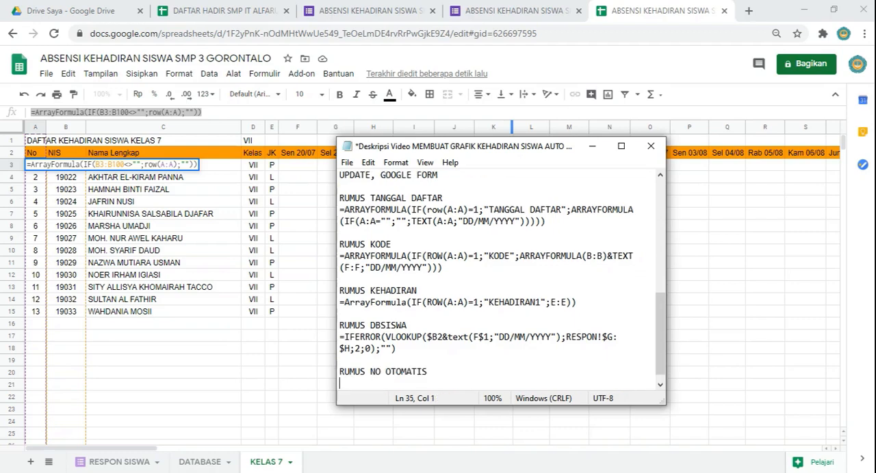
{"action": "key", "text": "ctrl+v"}
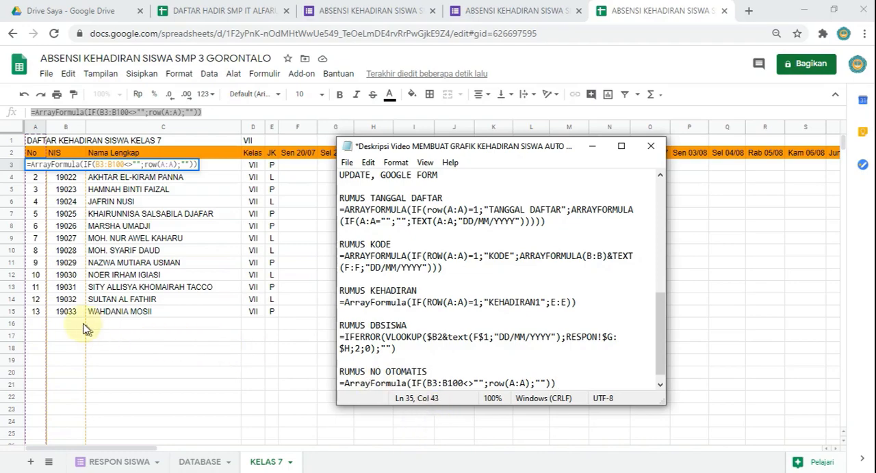
Step: Return to the KELAS 7 sheet, leave the A3 formula, and recheck the list with D1 set to VIII before restoring VII
{"action": "left_click", "coordinate": [71, 191]}
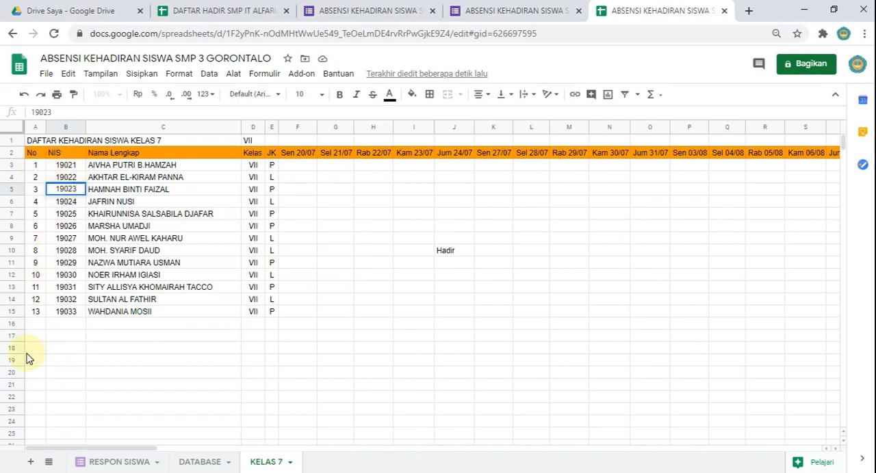
{"action": "left_click", "coordinate": [251, 140]}
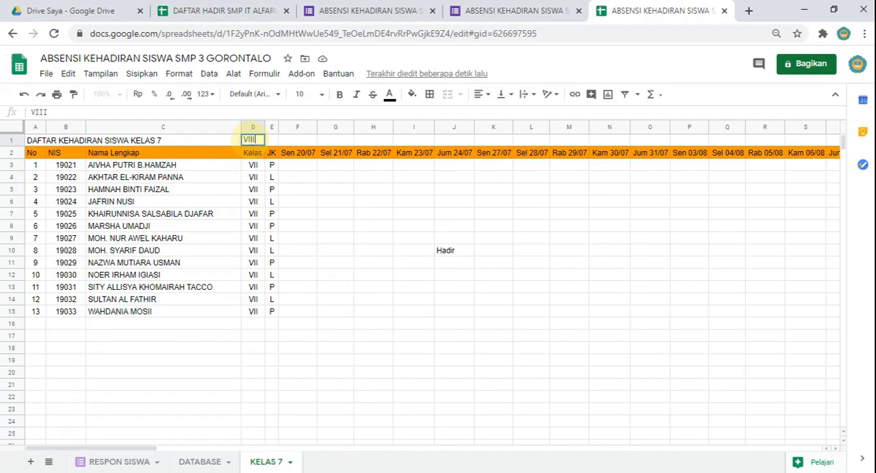
{"action": "type", "text": "VIII"}
{"action": "key", "text": "Return"}
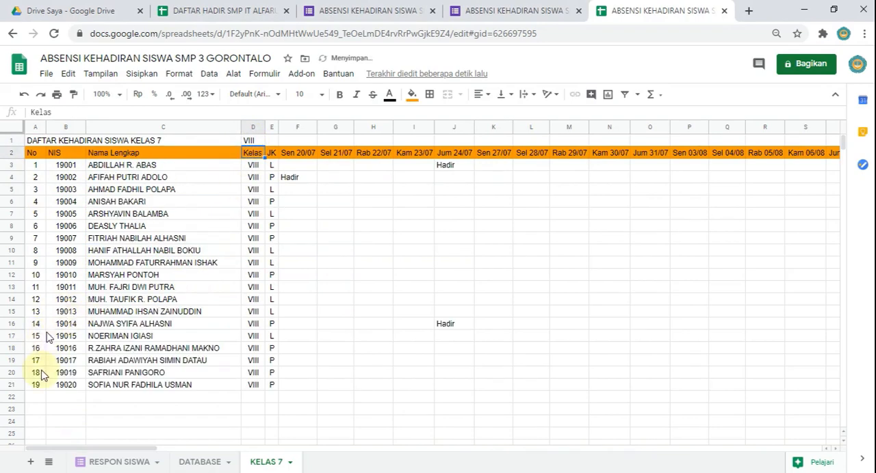
{"action": "left_click", "coordinate": [256, 140]}
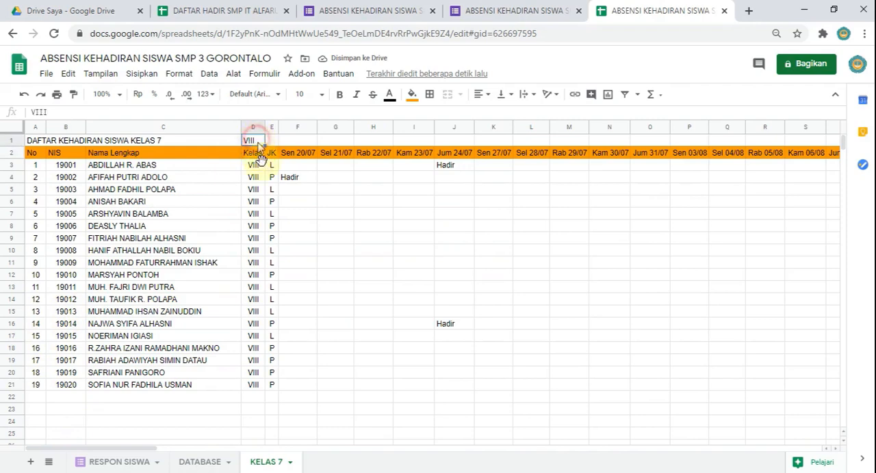
{"action": "type", "text": "VII"}
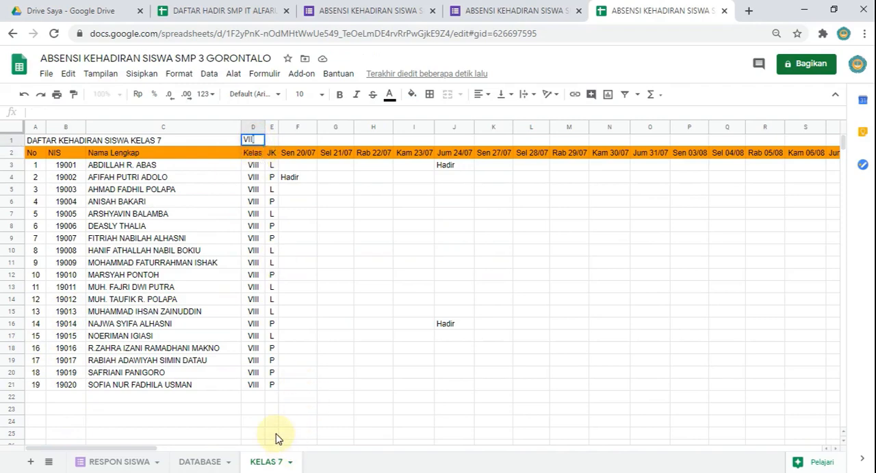
{"action": "type", "text": "I"}
{"action": "key", "text": "Return"}
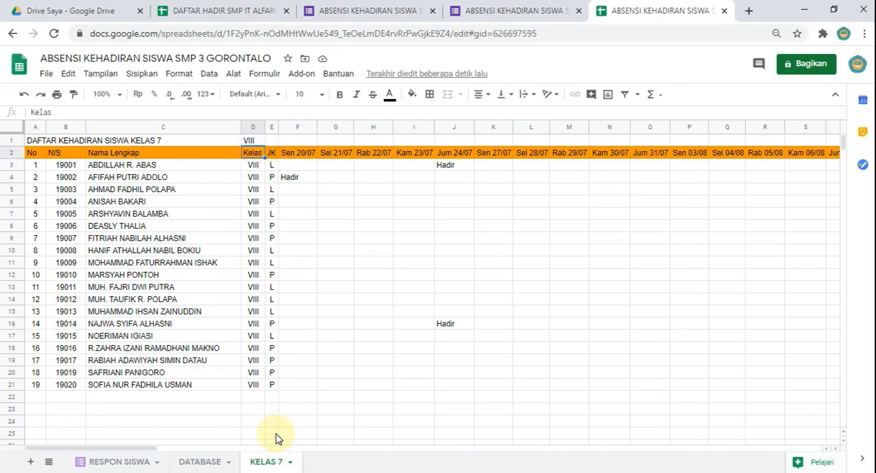
{"action": "key", "text": "Up"}
{"action": "type", "text": "VII"}
{"action": "key", "text": "Return"}
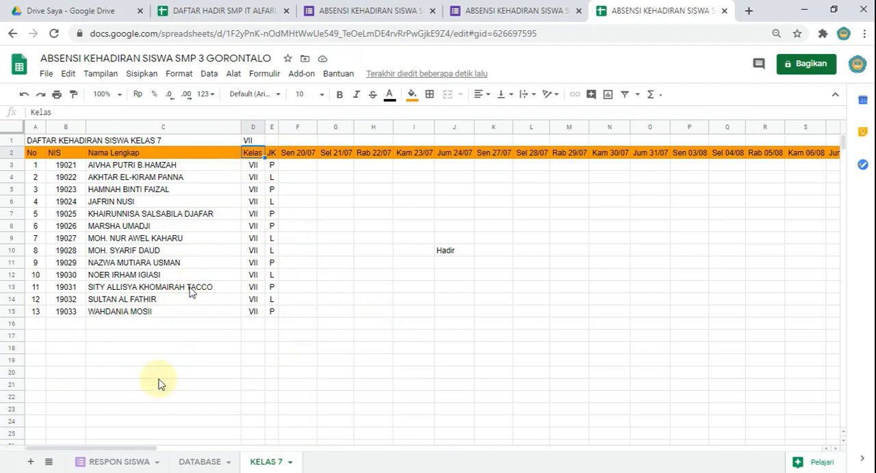
Step: Merge cells A16:D16 below the student list and enter JUMLAH in the merged cell
{"action": "left_click", "coordinate": [42, 327]}
{"action": "left_click_drag", "start_coordinate": [43, 326], "coordinate": [256, 328]}
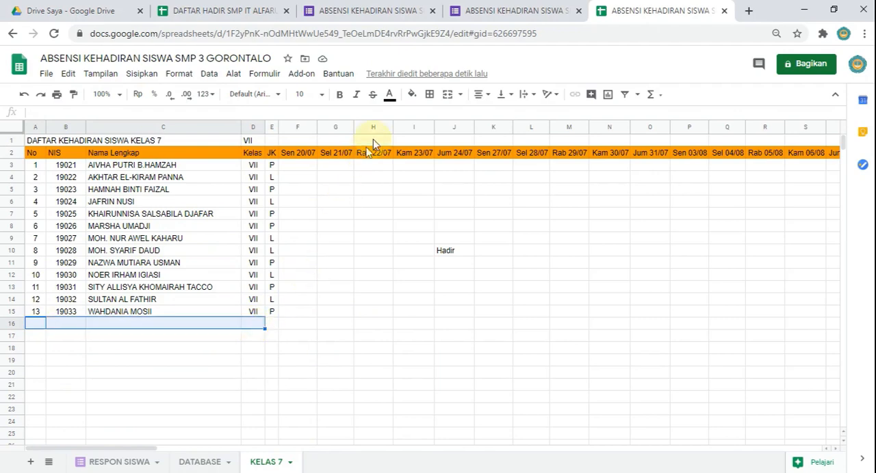
{"action": "left_click", "coordinate": [447, 95]}
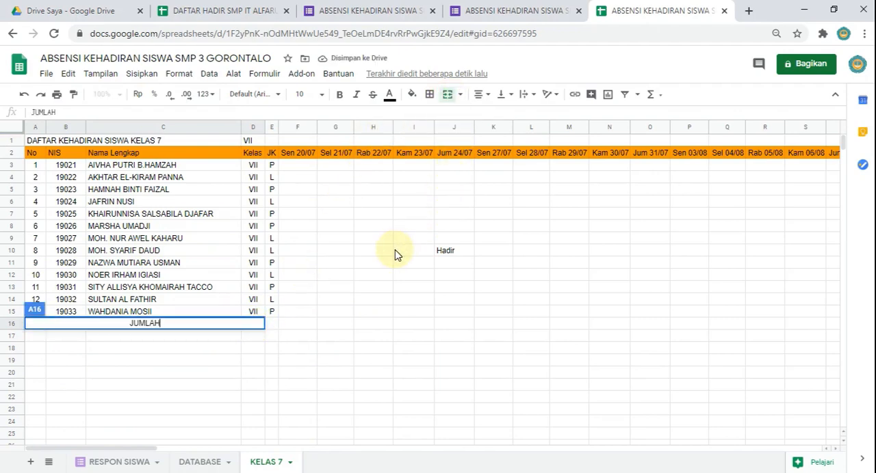
{"action": "left_click", "coordinate": [55, 337]}
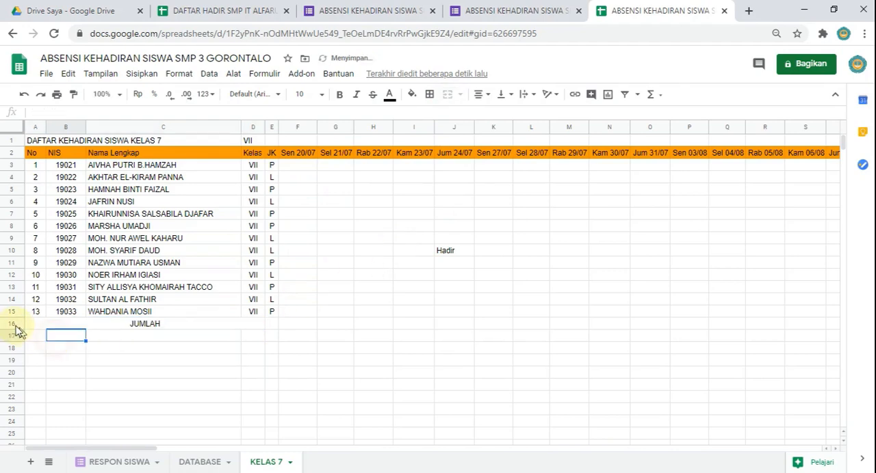
Step: Fill the whole JUMLAH row 16 with orange to match the header row
{"action": "left_click", "coordinate": [13, 325]}
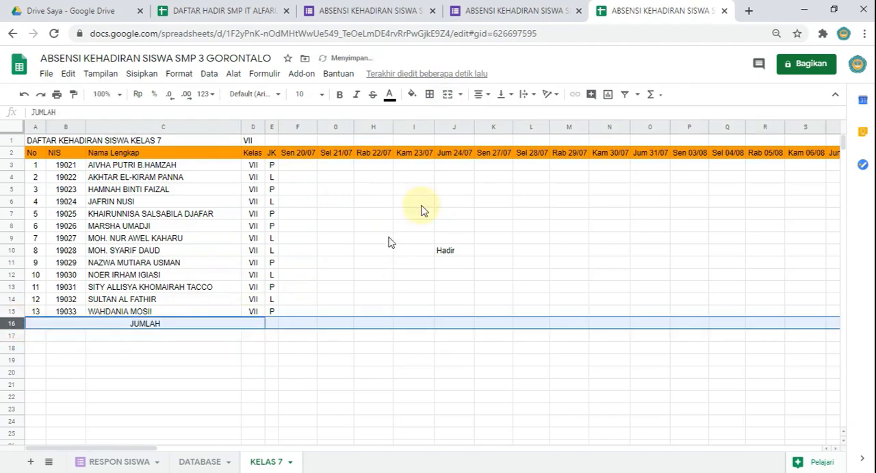
{"action": "left_click", "coordinate": [411, 97]}
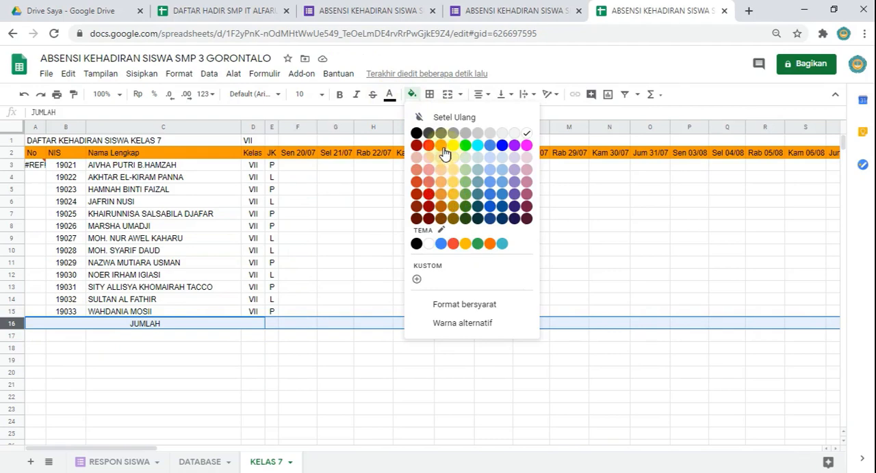
{"action": "left_click", "coordinate": [441, 145]}
{"action": "left_click", "coordinate": [232, 375]}
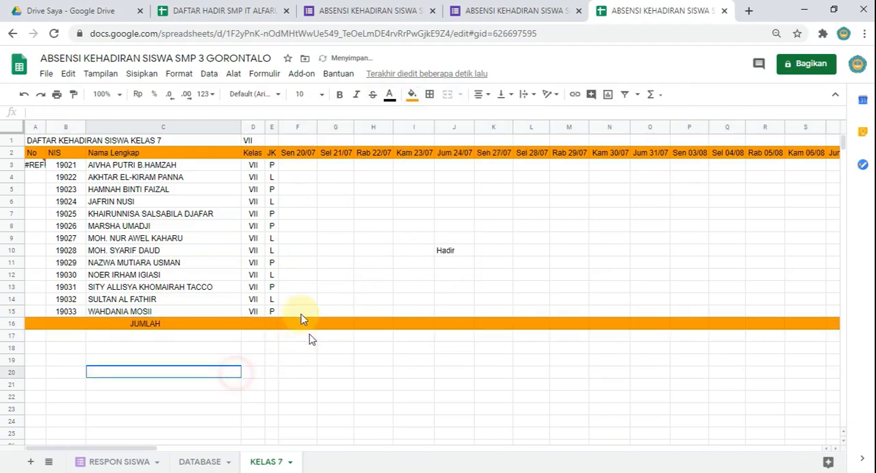
Step: Extend the merged JUMLAH cell to cover A16:E16 and select F16 beside it
{"action": "left_click", "coordinate": [259, 326]}
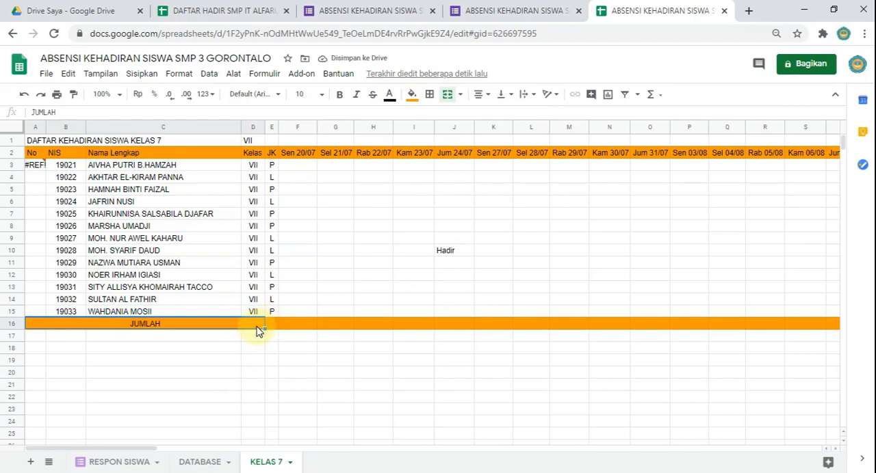
{"action": "left_click_drag", "start_coordinate": [259, 328], "coordinate": [275, 329]}
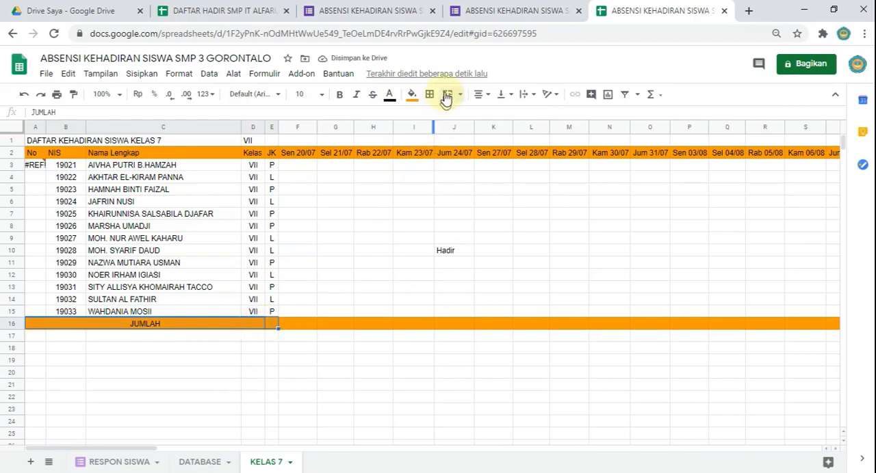
{"action": "left_click", "coordinate": [445, 94]}
{"action": "left_click", "coordinate": [305, 324]}
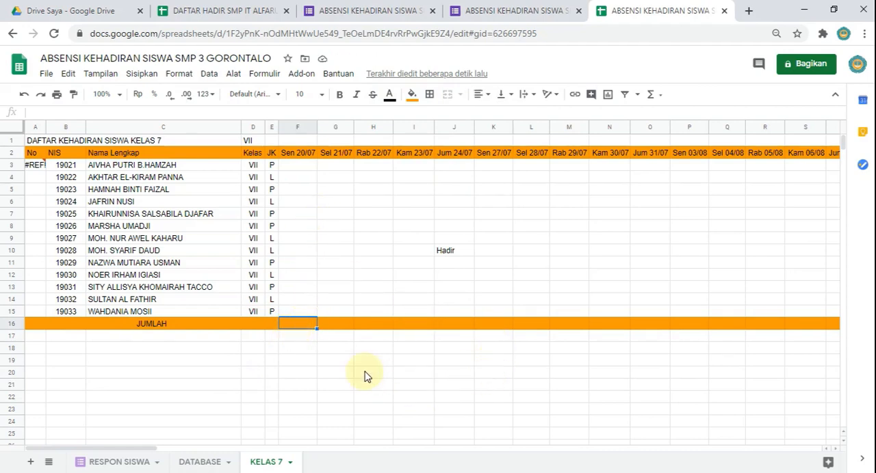
Step: Open RESPON SISWA, switch to the RESPON sheet of the DAFTAR HADIR spreadsheet, and examine its first response row from Timestamp to Kelas
{"action": "left_click", "coordinate": [117, 460]}
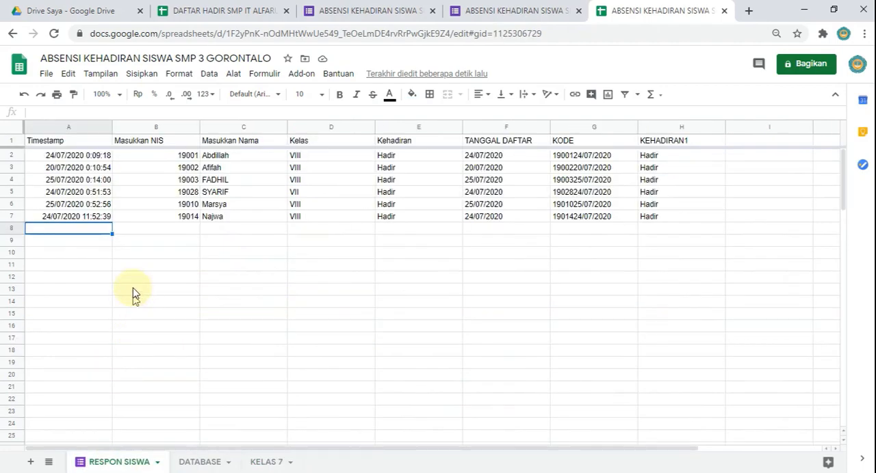
{"action": "left_click", "coordinate": [239, 12]}
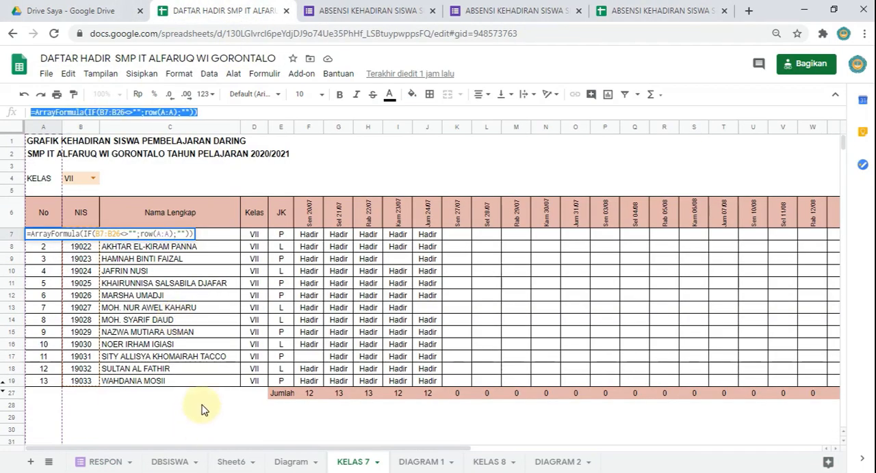
{"action": "left_click", "coordinate": [105, 463]}
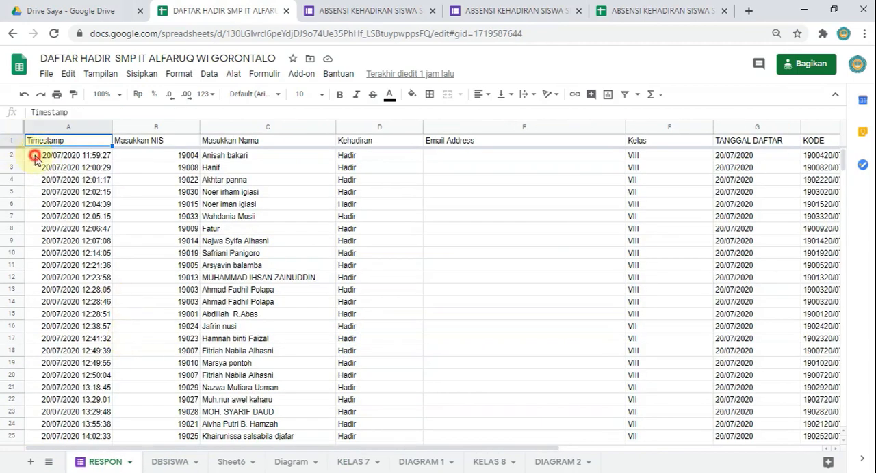
{"action": "left_click", "coordinate": [34, 156]}
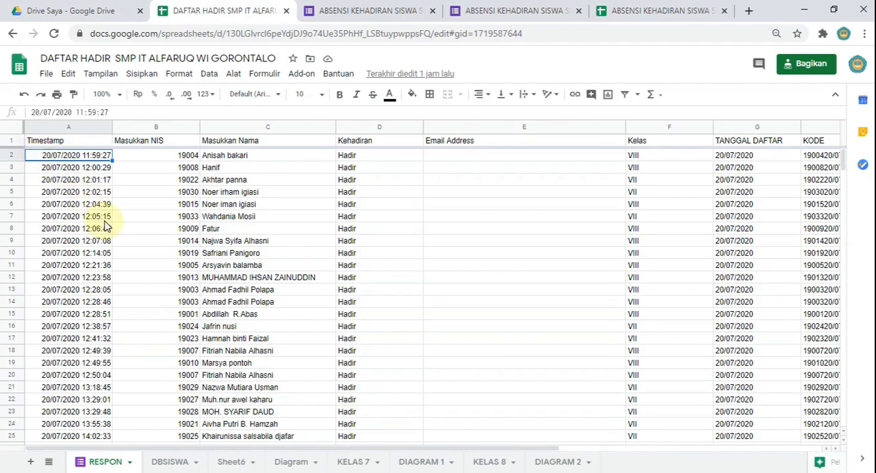
{"action": "key", "text": "shift+Right"}
{"action": "key", "text": "shift+Right"}
{"action": "key", "text": "shift+Right"}
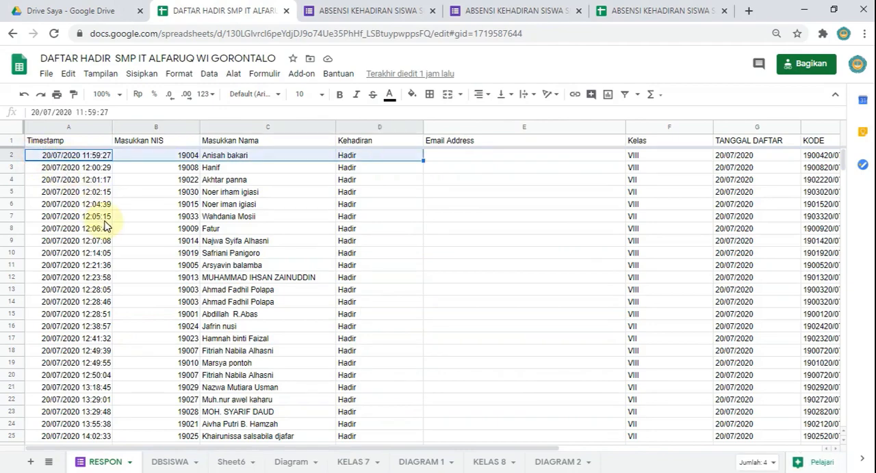
{"action": "key", "text": "shift+Right"}
{"action": "key", "text": "shift+Right"}
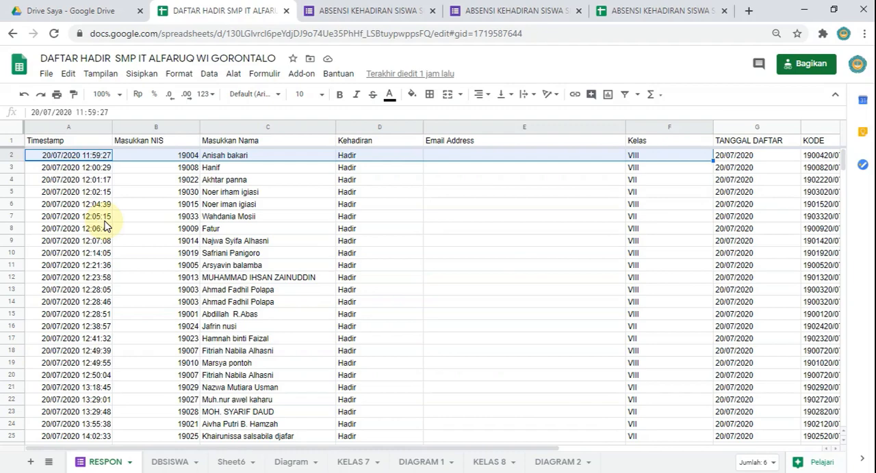
Step: Copy all timestamps from A2 down in RESPON, paste them at A2 of RESPON SISWA, and return to the DAFTAR HADIR spreadsheet
{"action": "left_click", "coordinate": [74, 156]}
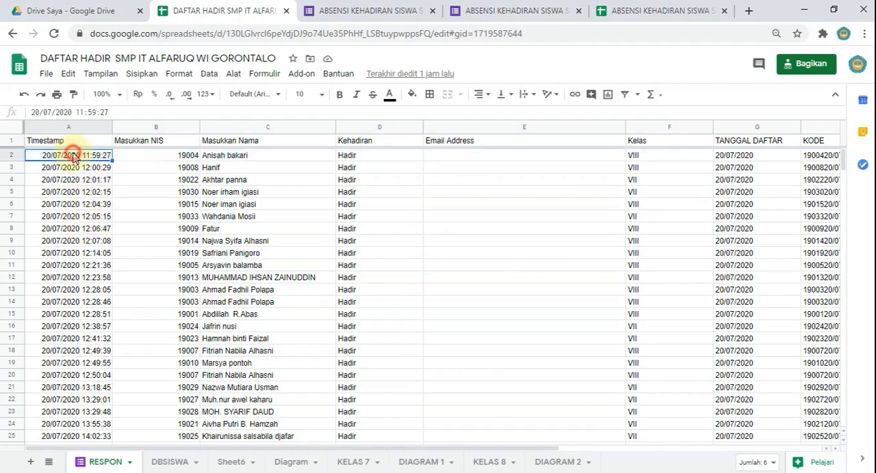
{"action": "key", "text": "ctrl+shift+Down"}
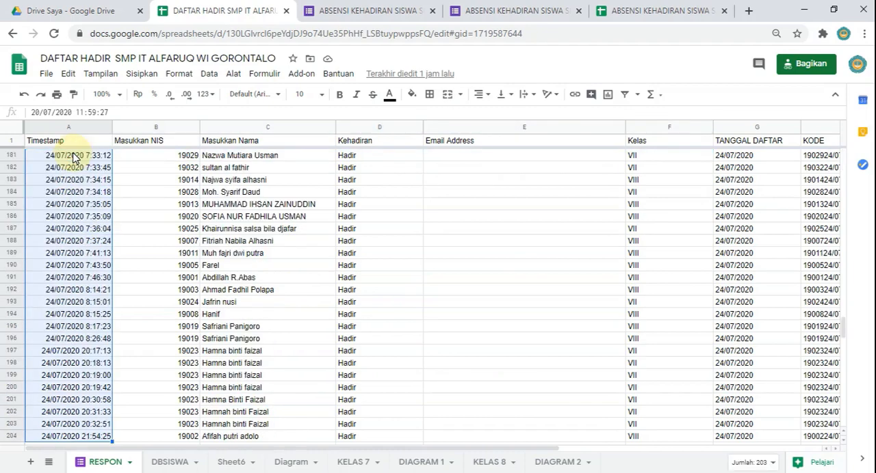
{"action": "left_click", "coordinate": [645, 14]}
{"action": "left_click", "coordinate": [76, 156]}
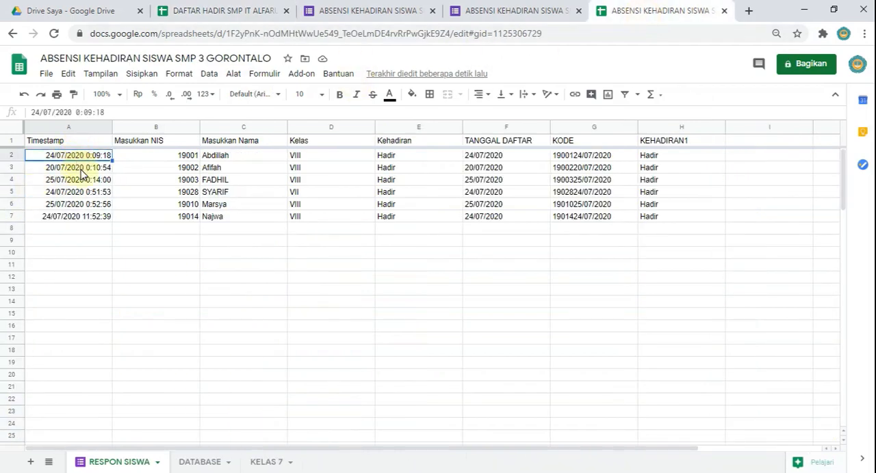
{"action": "key", "text": "ctrl+v"}
{"action": "left_click", "coordinate": [220, 12]}
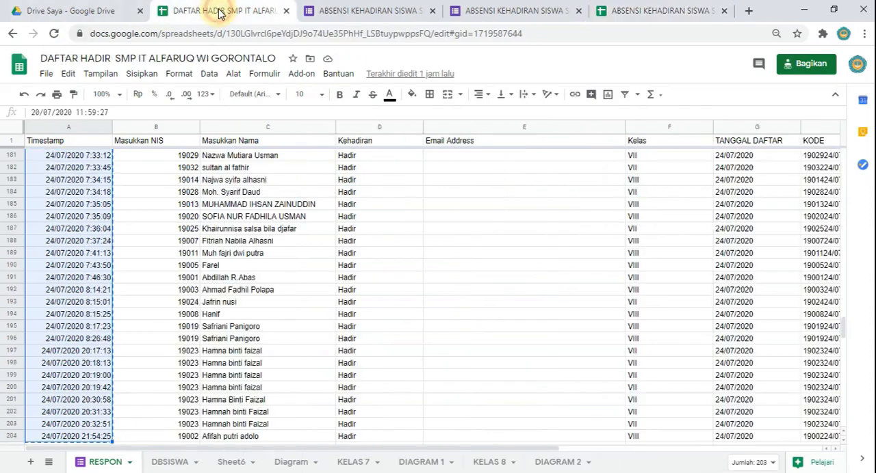
{"action": "left_click", "coordinate": [176, 151]}
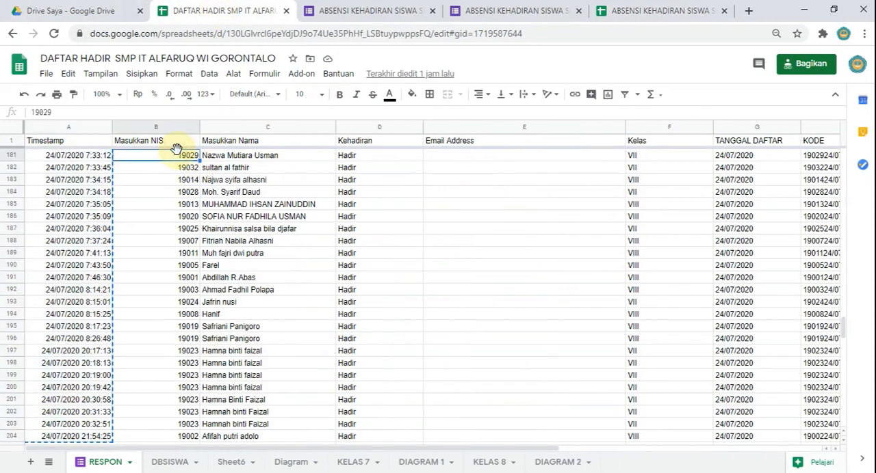
{"action": "key", "text": "ctrl+shift+Down"}
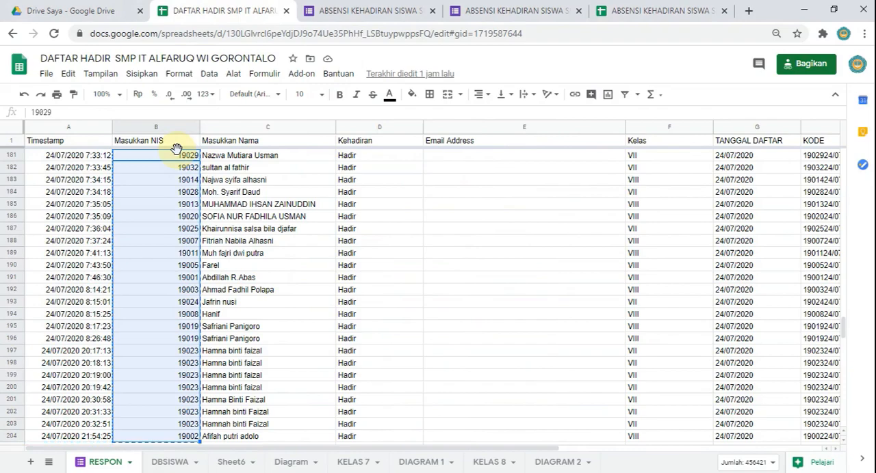
{"action": "scroll", "coordinate": [226, 366], "scroll_direction": "up", "scroll_amount": 5}
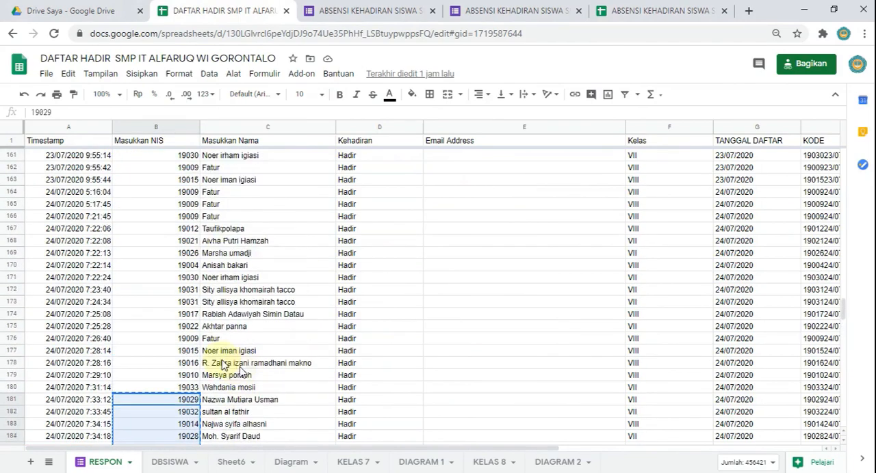
{"action": "scroll", "coordinate": [222, 366], "scroll_direction": "up", "scroll_amount": 3}
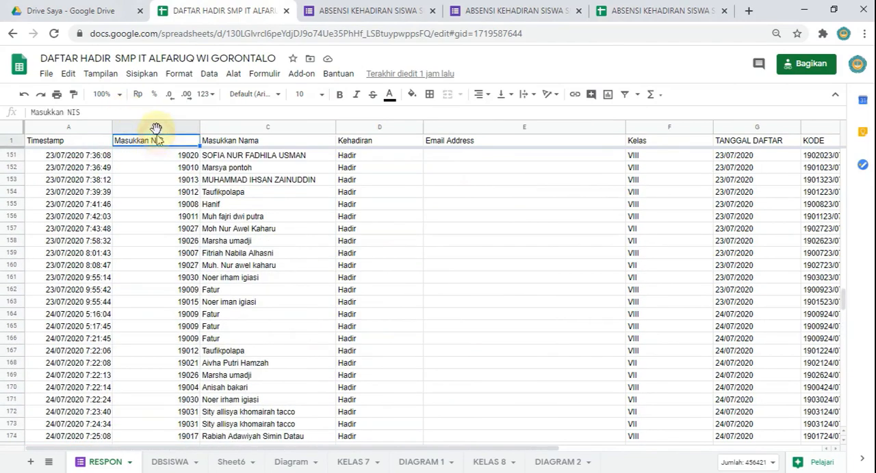
Step: Copy the whole Masukkan NIS column from RESPON into column B of RESPON SISWA, starting at header cell B1
{"action": "left_click", "coordinate": [156, 127]}
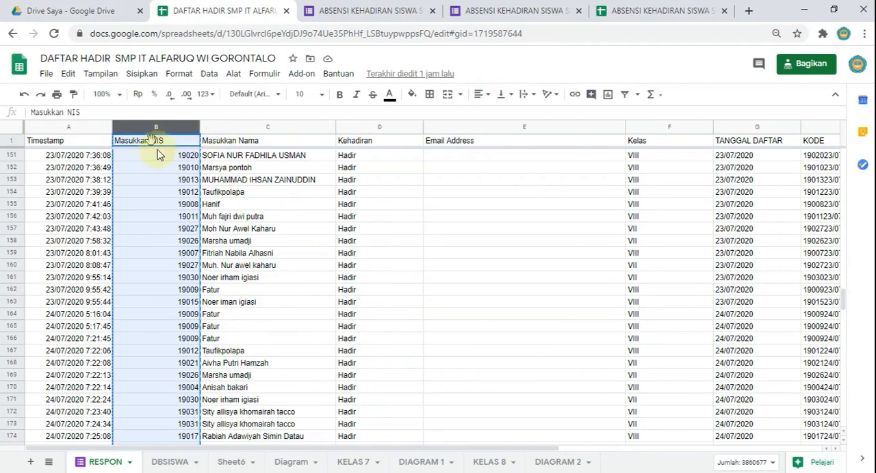
{"action": "scroll", "coordinate": [157, 145], "scroll_direction": "up", "scroll_amount": 15}
{"action": "left_click", "coordinate": [636, 13]}
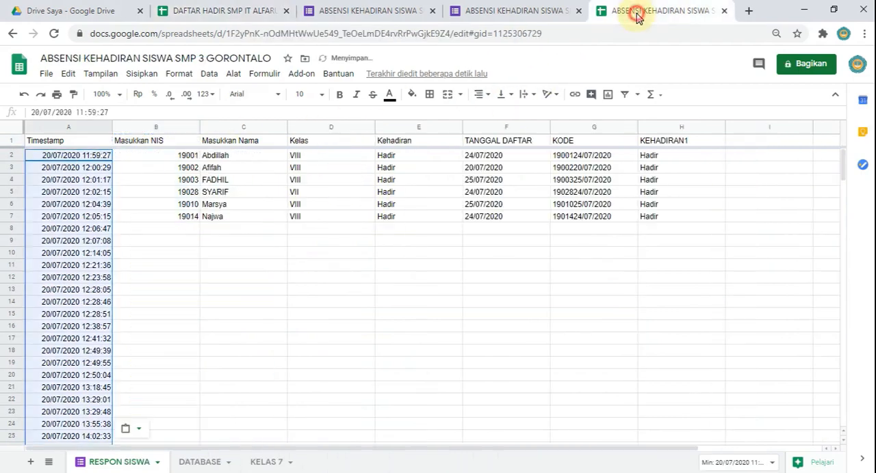
{"action": "left_click", "coordinate": [137, 156]}
{"action": "key", "text": "ctrl+v"}
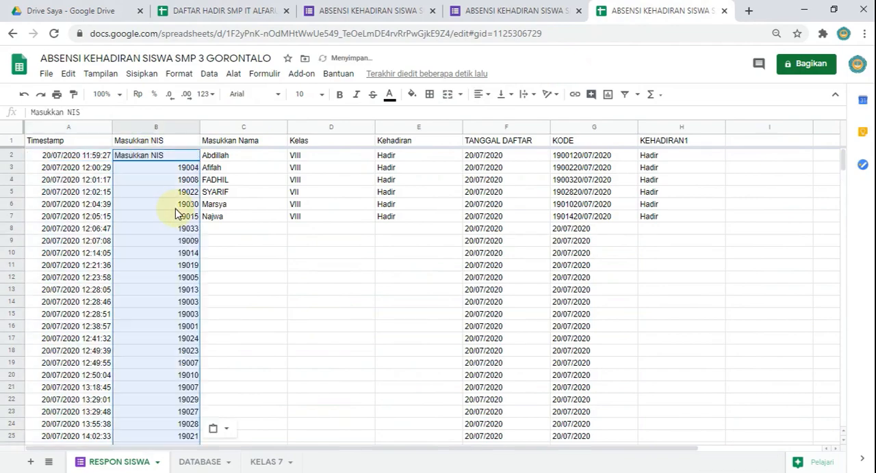
{"action": "key", "text": "ctrl+z"}
{"action": "left_click", "coordinate": [164, 141]}
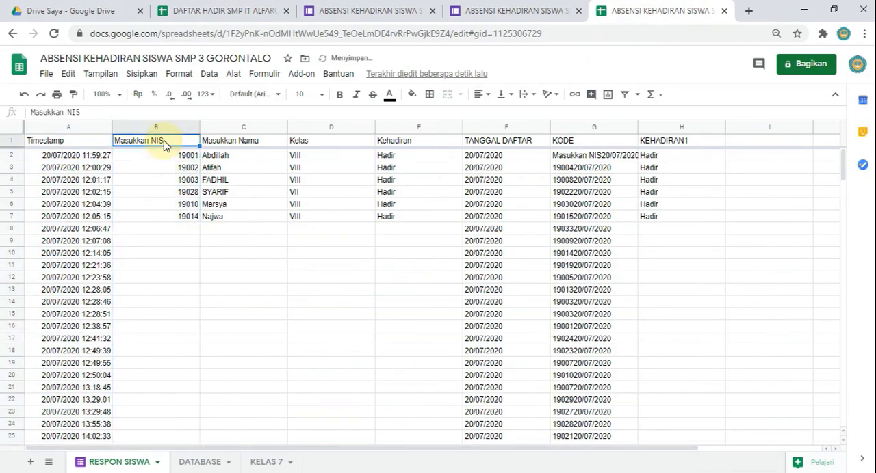
{"action": "key", "text": "ctrl+v"}
Step: Copy the whole Masukkan Nama column from the DAFTAR HADIR spreadsheet's RESPON sheet into column C of RESPON SISWA
{"action": "left_click", "coordinate": [130, 11]}
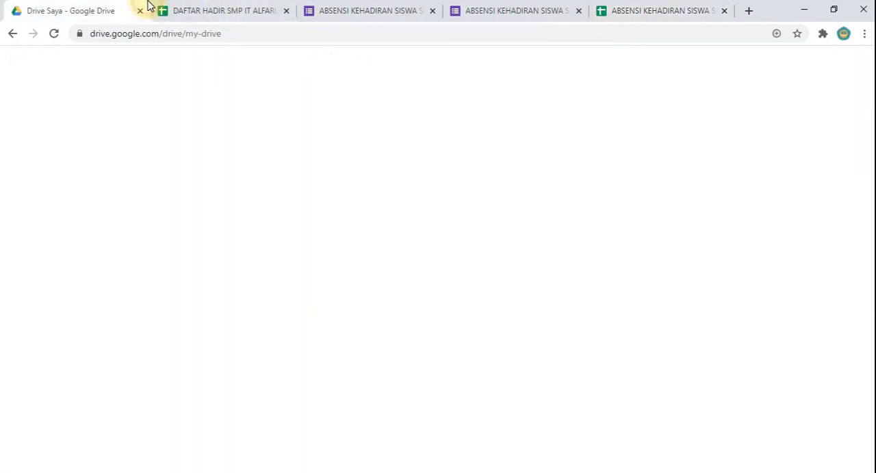
{"action": "left_click", "coordinate": [209, 10]}
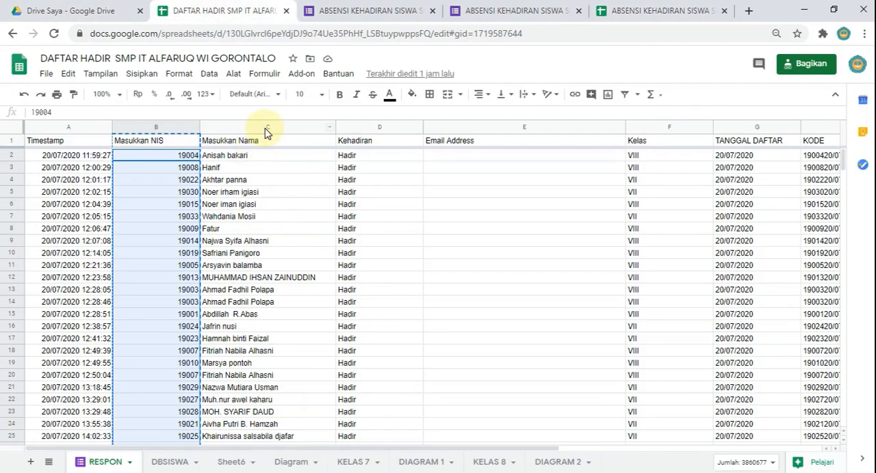
{"action": "left_click", "coordinate": [264, 127]}
{"action": "left_click", "coordinate": [667, 10]}
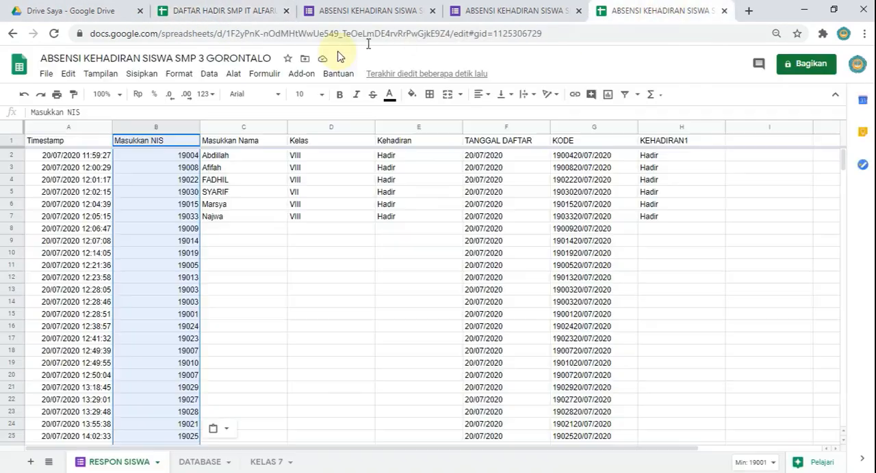
{"action": "left_click", "coordinate": [236, 127]}
{"action": "key", "text": "ctrl+v"}
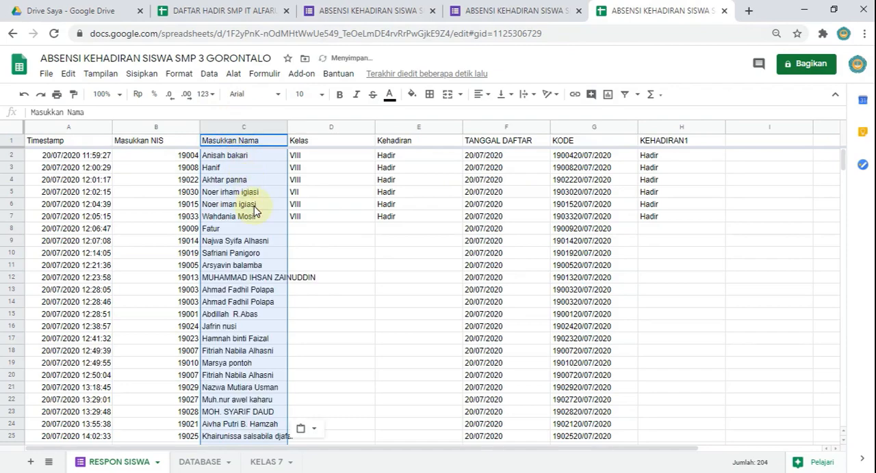
Step: Copy the whole Kelas column F from the source RESPON sheet into column D of RESPON SISWA
{"action": "left_click", "coordinate": [228, 8]}
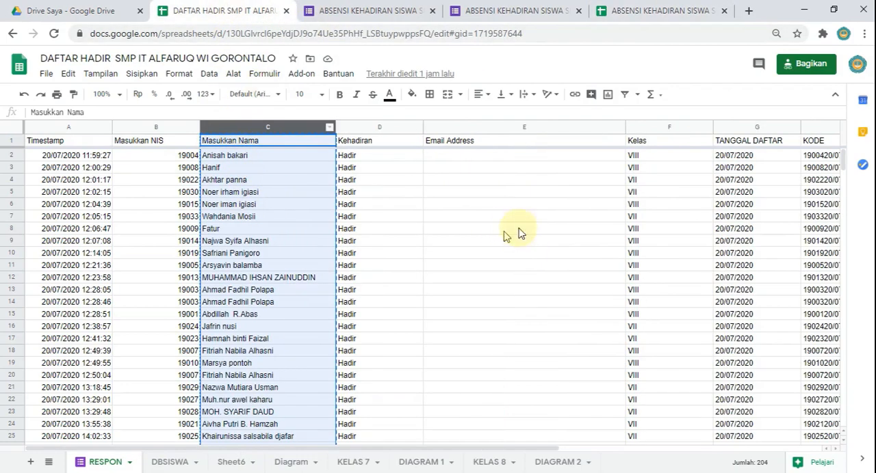
{"action": "left_click", "coordinate": [661, 127]}
{"action": "key", "text": "ctrl+c"}
{"action": "left_click", "coordinate": [602, 8]}
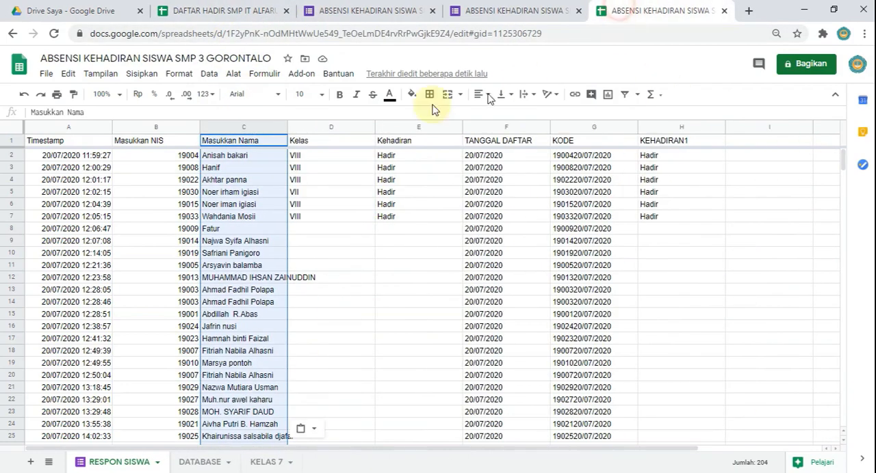
{"action": "left_click", "coordinate": [307, 129]}
{"action": "key", "text": "ctrl+v"}
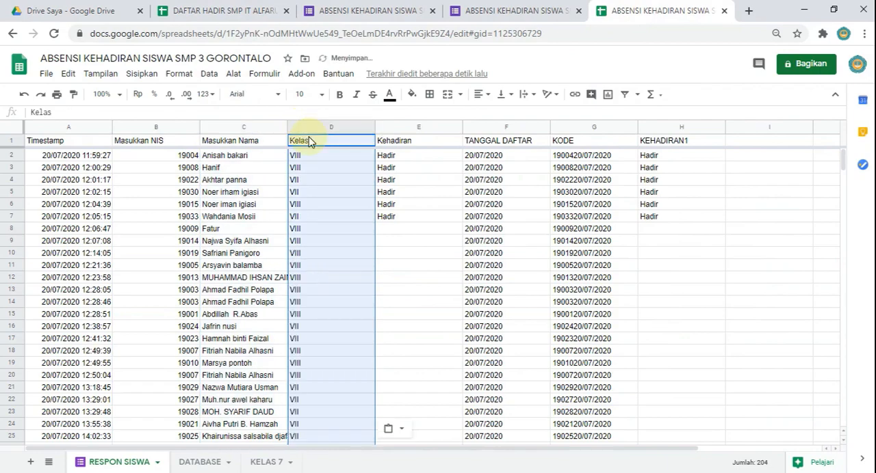
Step: Copy the whole Kehadiran column D from the source RESPON sheet into column E of RESPON SISWA
{"action": "left_click", "coordinate": [219, 9]}
{"action": "left_click", "coordinate": [386, 127]}
{"action": "key", "text": "ctrl+c"}
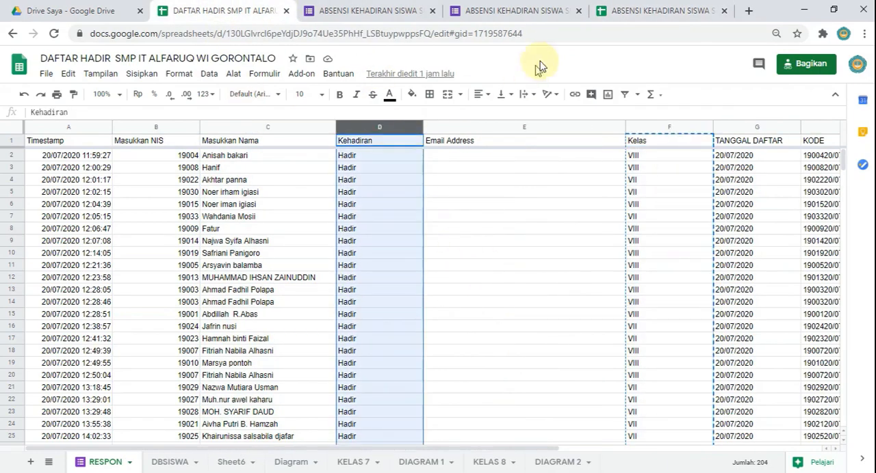
{"action": "left_click", "coordinate": [602, 10]}
{"action": "left_click", "coordinate": [405, 125]}
{"action": "key", "text": "ctrl+v"}
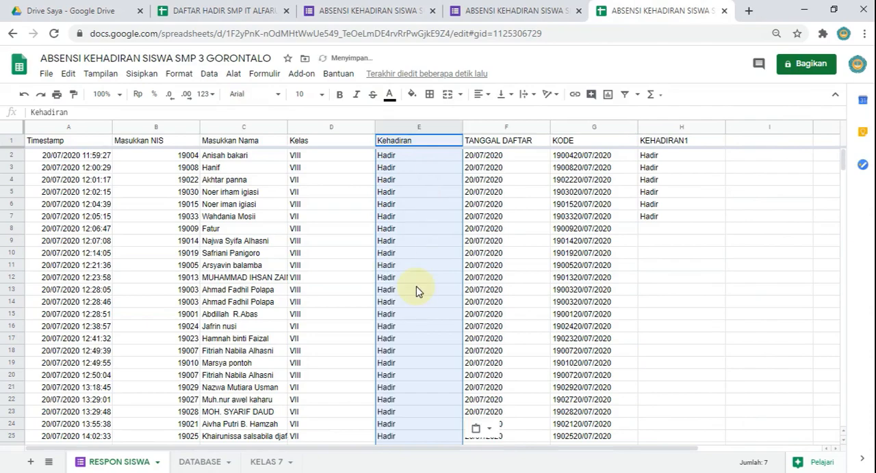
Step: Review the pasted responses in RESPON SISWA, and examine the DATABASE sheet's attendance entries and the formula in L25
{"action": "scroll", "coordinate": [427, 312], "scroll_direction": "down", "scroll_amount": 2}
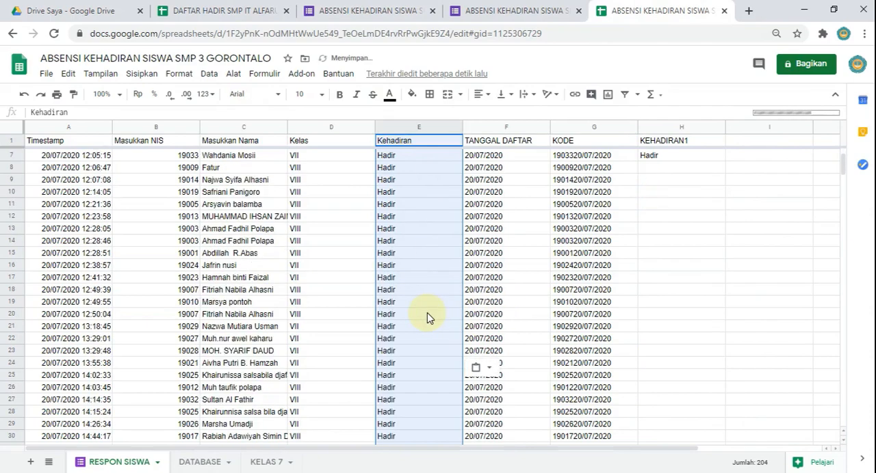
{"action": "scroll", "coordinate": [427, 313], "scroll_direction": "up", "scroll_amount": 2}
{"action": "scroll", "coordinate": [427, 313], "scroll_direction": "down", "scroll_amount": 3}
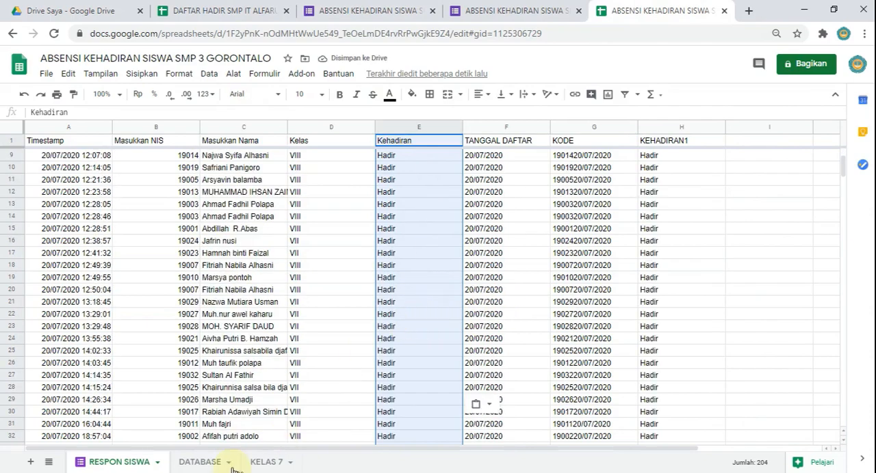
{"action": "left_click", "coordinate": [198, 465]}
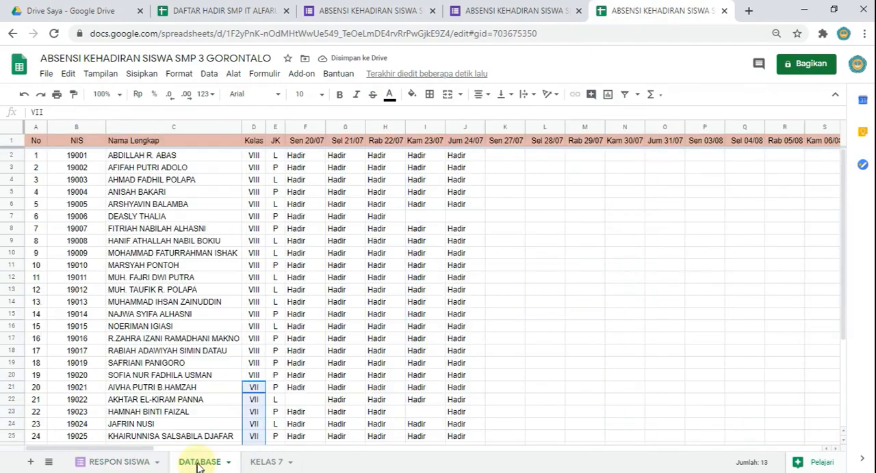
{"action": "scroll", "coordinate": [366, 302], "scroll_direction": "down", "scroll_amount": 2}
{"action": "scroll", "coordinate": [367, 301], "scroll_direction": "down", "scroll_amount": 2}
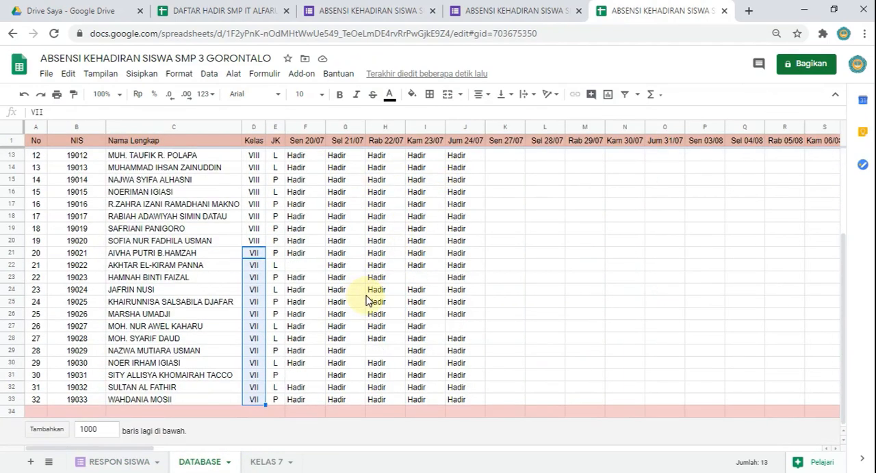
{"action": "left_click", "coordinate": [539, 301]}
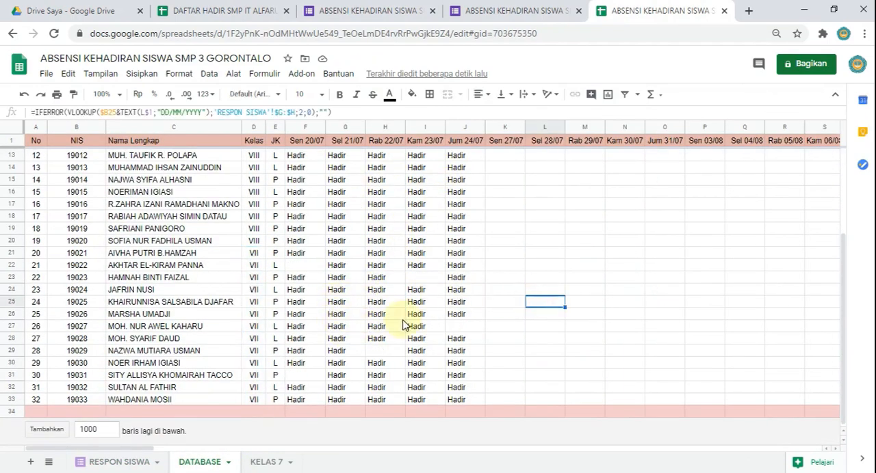
{"action": "scroll", "coordinate": [404, 327], "scroll_direction": "up", "scroll_amount": 4}
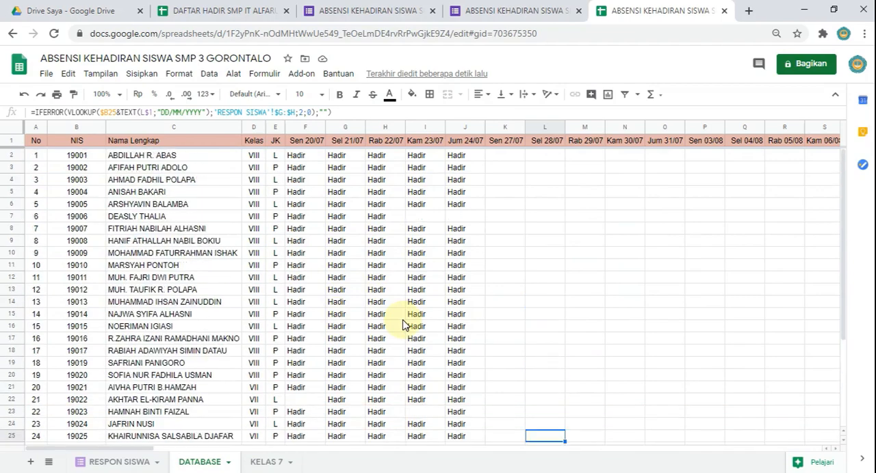
Step: Hide all the empty rows below the JUMLAH row in the KELAS 7 sheet, from row 17 to row 40156
{"action": "left_click", "coordinate": [266, 462]}
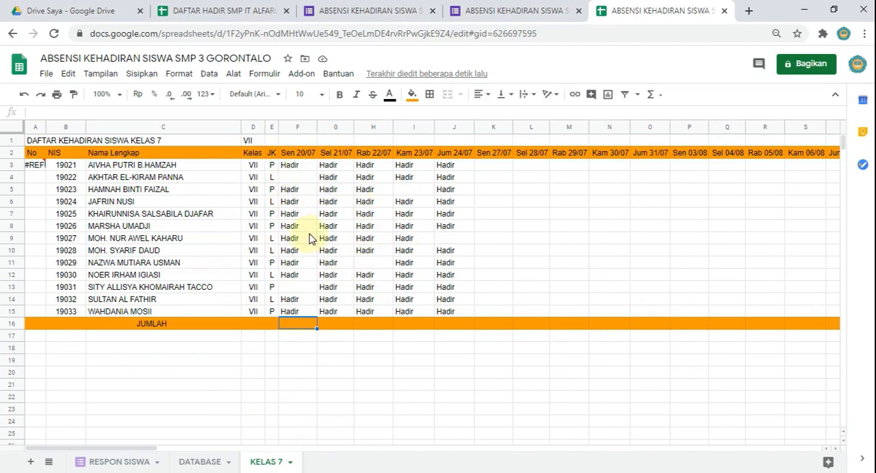
{"action": "left_click", "coordinate": [13, 336]}
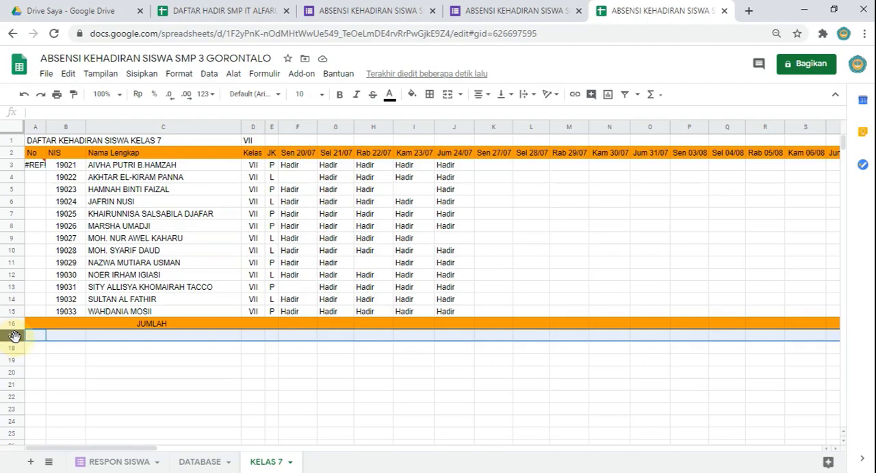
{"action": "scroll", "coordinate": [8, 378], "scroll_direction": "down", "scroll_amount": 3}
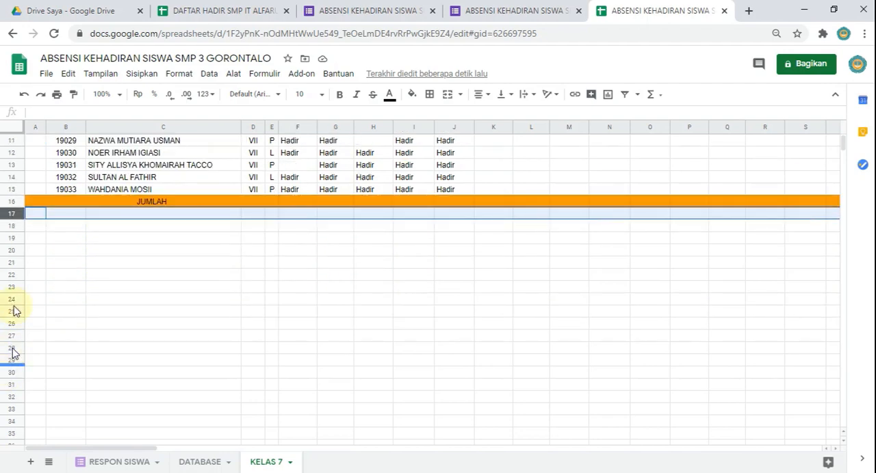
{"action": "left_click_drag", "start_coordinate": [10, 213], "coordinate": [7, 223]}
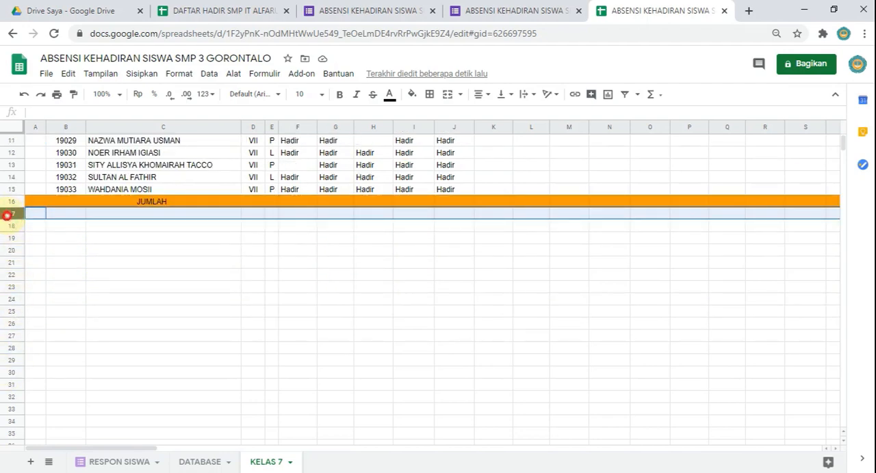
{"action": "left_click", "coordinate": [7, 215]}
{"action": "left_click", "coordinate": [11, 264], "text": "shift"}
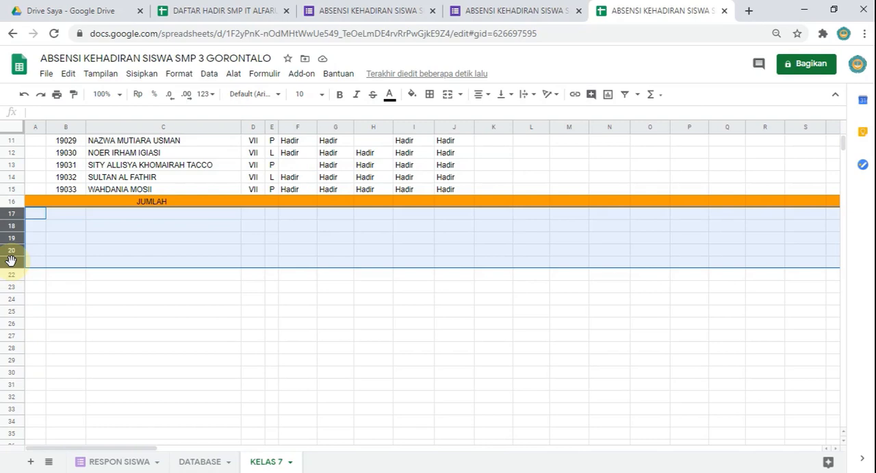
{"action": "scroll", "coordinate": [11, 260], "scroll_direction": "down", "scroll_amount": 5}
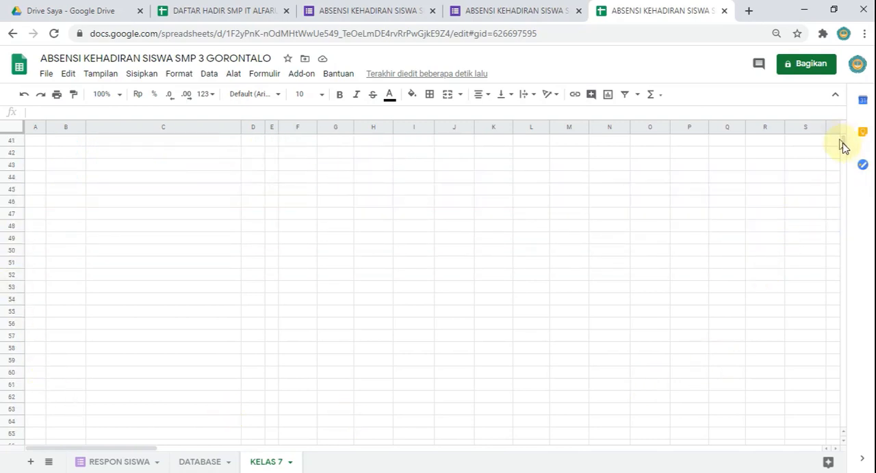
{"action": "left_click_drag", "start_coordinate": [843, 145], "coordinate": [848, 436]}
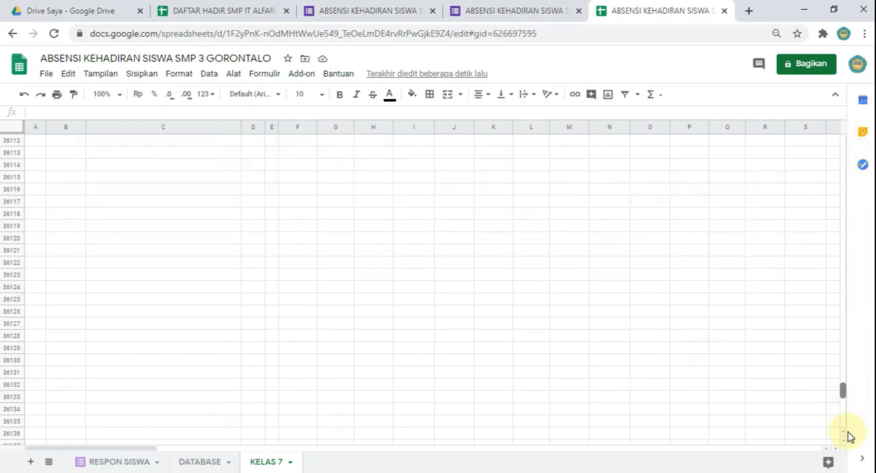
{"action": "key", "text": "ctrl+shift+Down"}
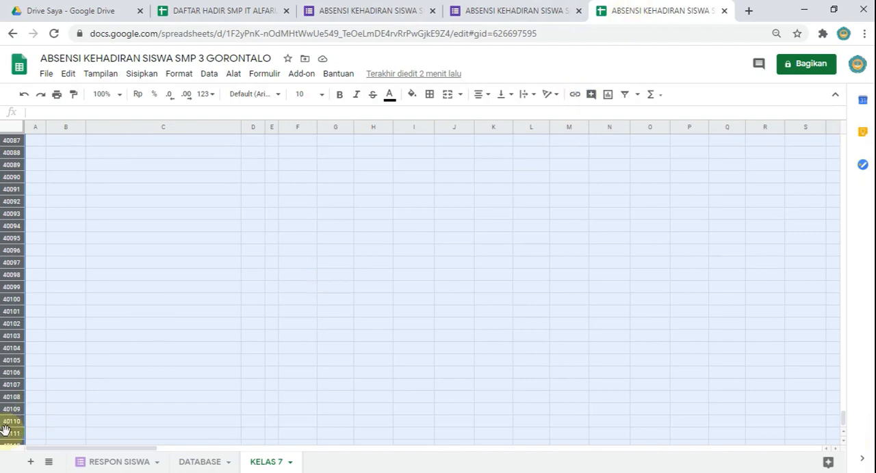
{"action": "key", "text": "F11"}
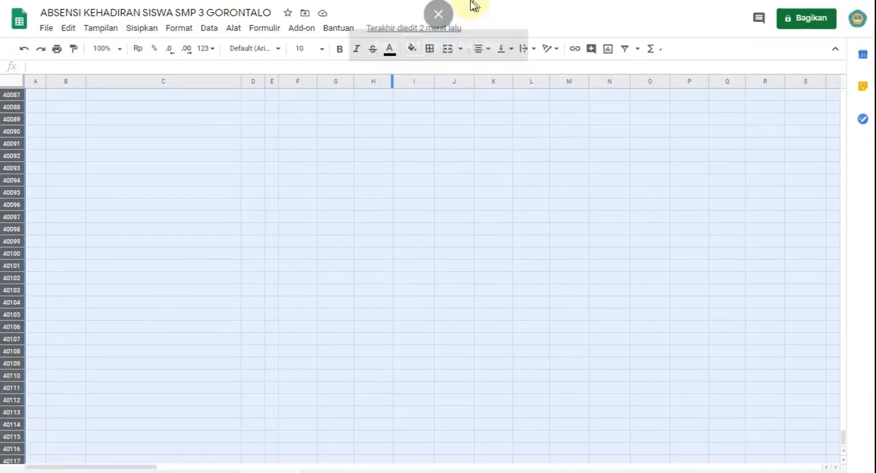
{"action": "left_click", "coordinate": [437, 42]}
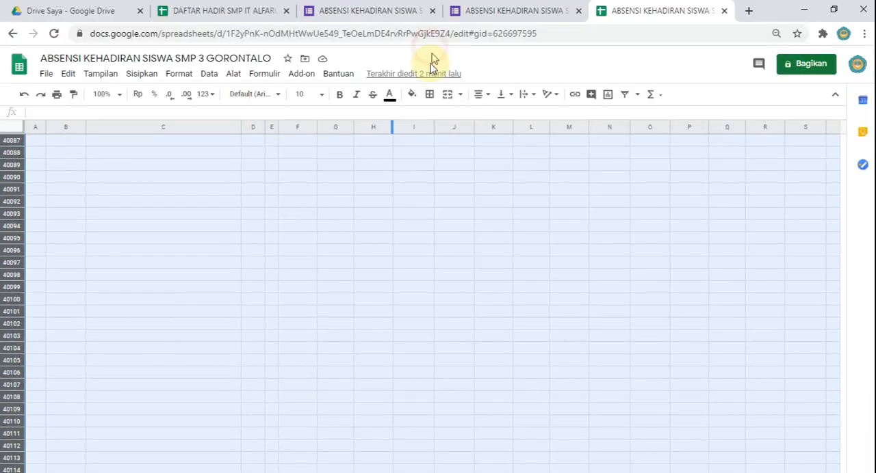
{"action": "right_click", "coordinate": [14, 348]}
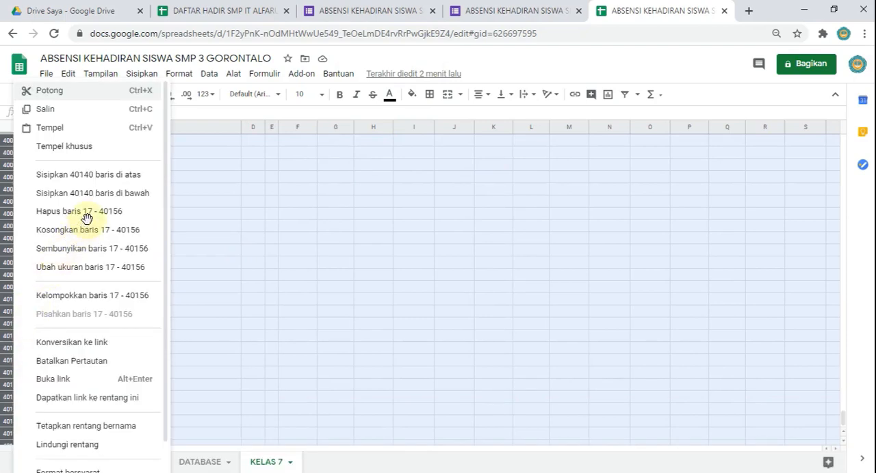
{"action": "left_click", "coordinate": [137, 250]}
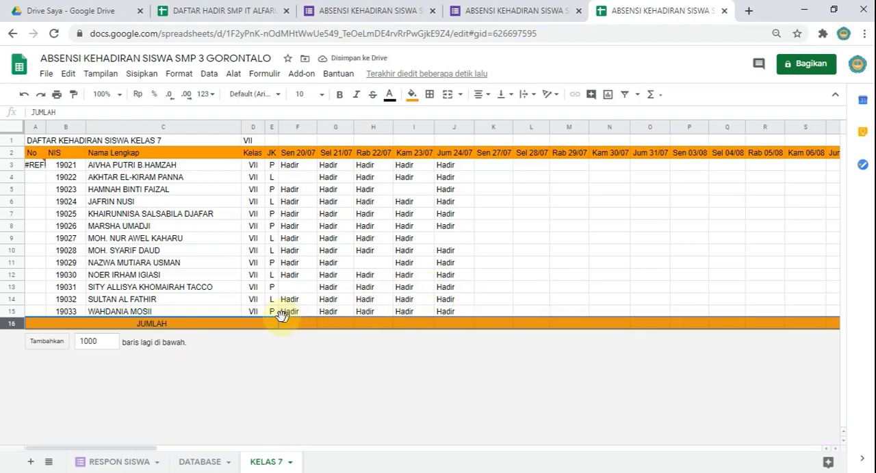
Step: Examine the array formula in cell A3 of KELAS 7's No column and its error details
{"action": "left_click", "coordinate": [253, 213]}
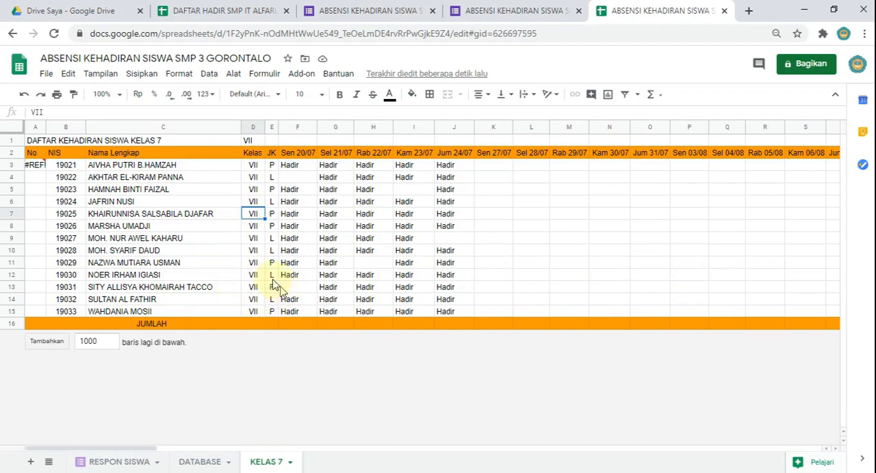
{"action": "left_click", "coordinate": [39, 167]}
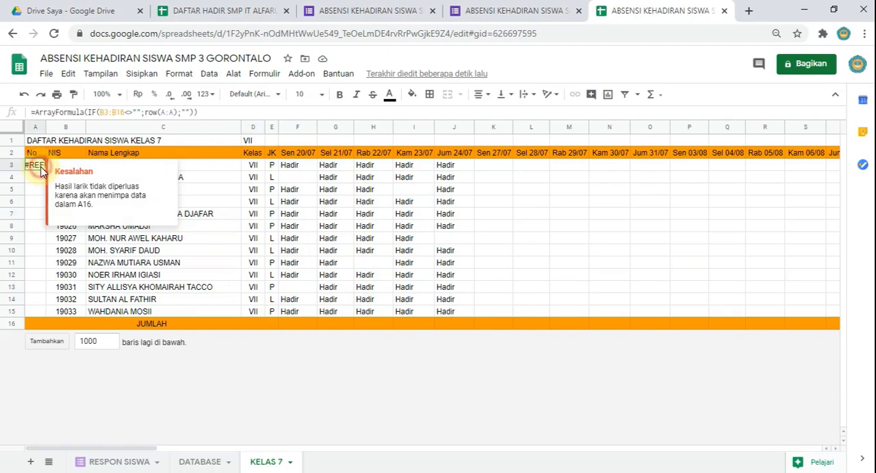
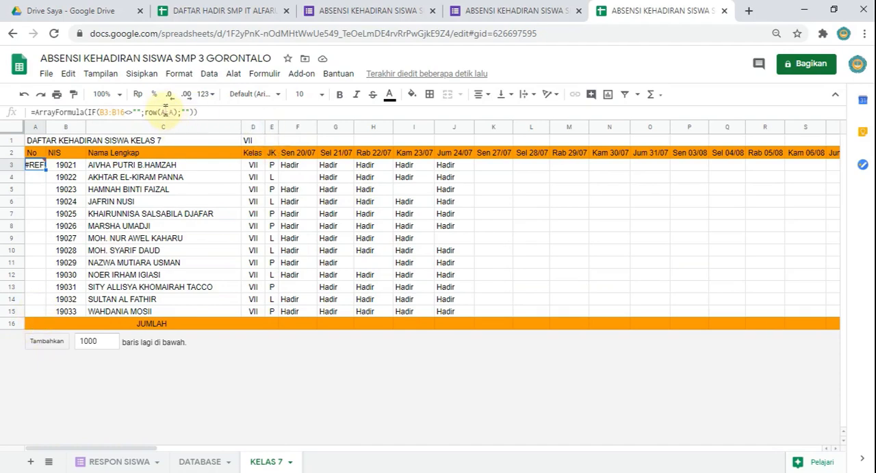
Step: Try limiting the ROW range in cell A3's numbering formula to A1:A15 in the KELAS 7 sheet
{"action": "left_click", "coordinate": [164, 114]}
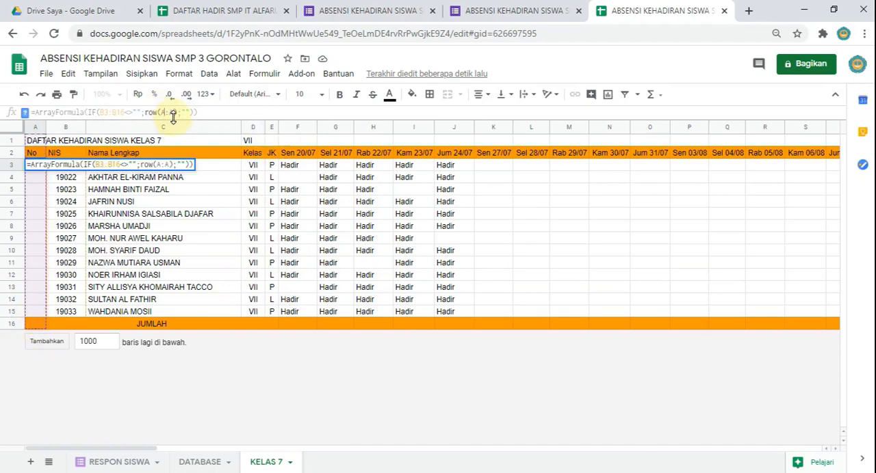
{"action": "type", "text": "1"}
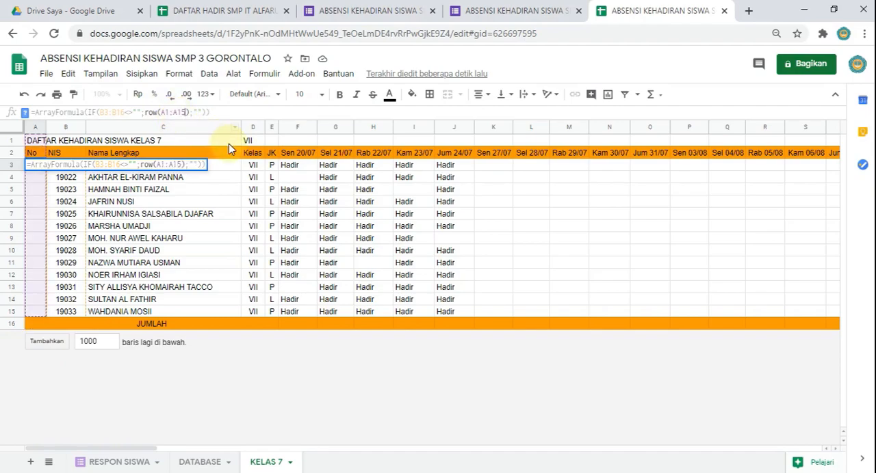
{"action": "key", "text": "Return"}
{"action": "left_click", "coordinate": [34, 165]}
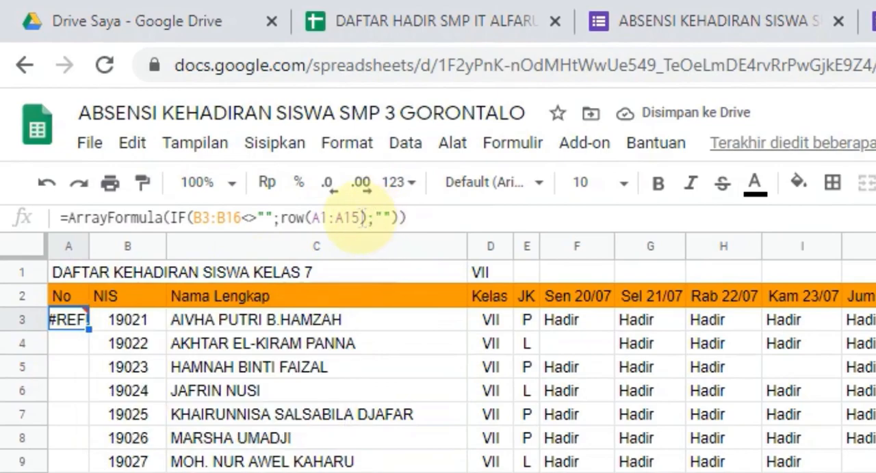
Step: Try extending the ROW range in A3's numbering formula to A1:A16, and check the cell's error details
{"action": "left_click", "coordinate": [360, 218]}
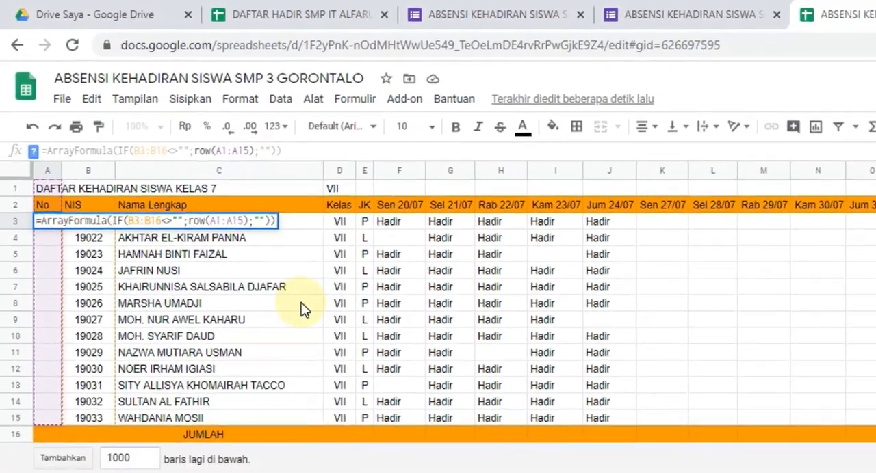
{"action": "key", "text": "BackSpace"}
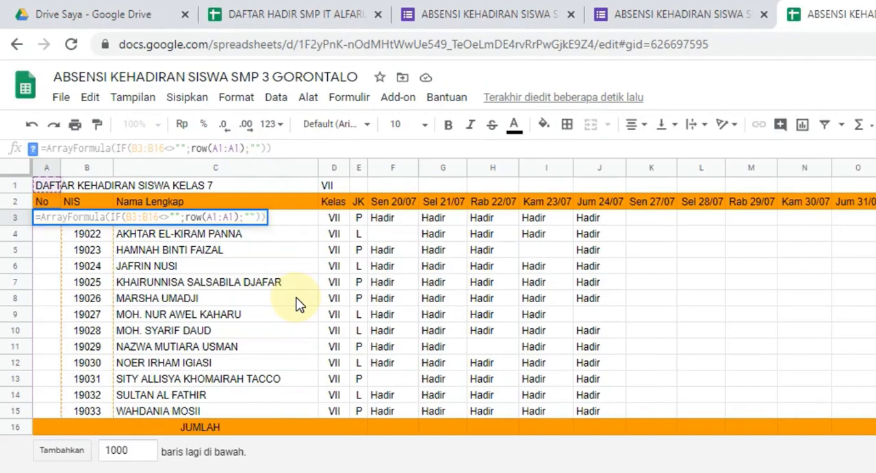
{"action": "type", "text": "6"}
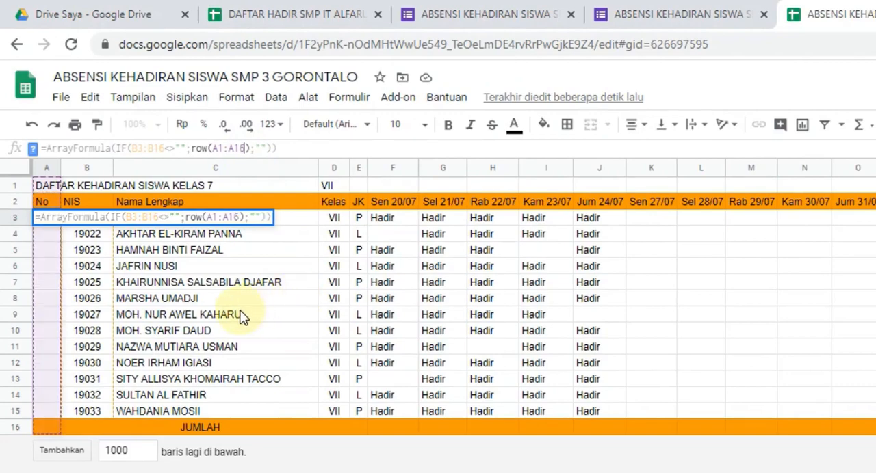
{"action": "key", "text": "Return"}
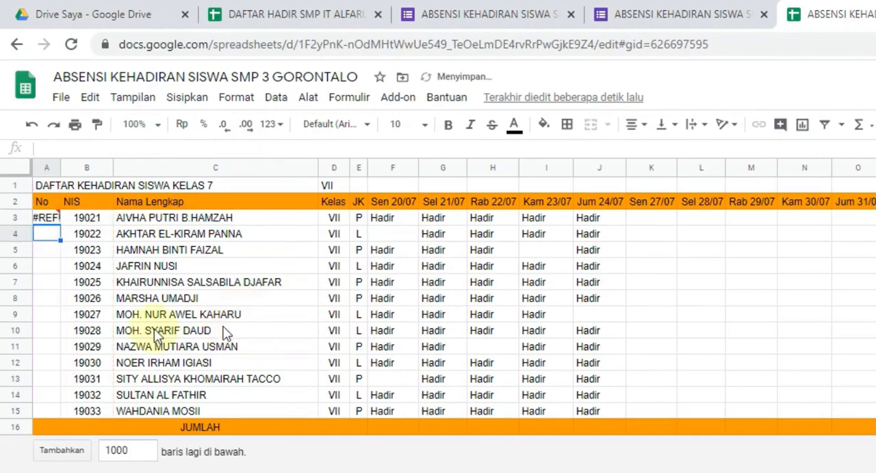
{"action": "left_click", "coordinate": [47, 219]}
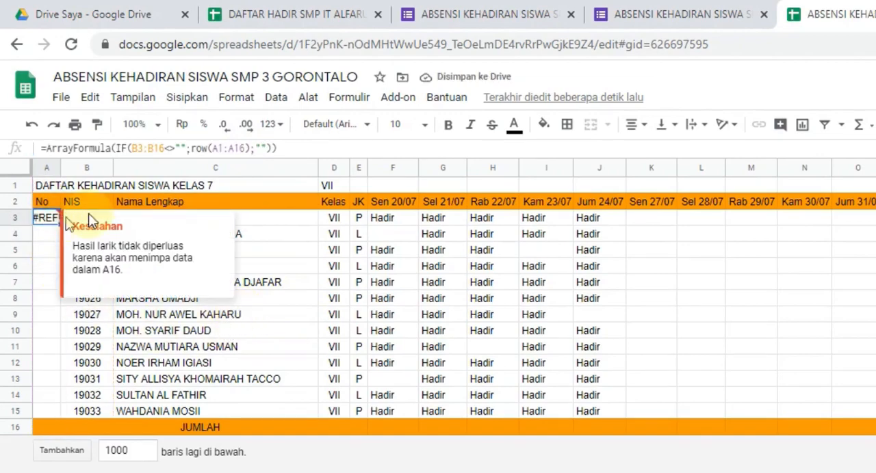
Step: Rewrite A3's numbering formula as =ArrayFormula(IF(B3:B15="";"";ROW(A1:A15))), and review its ROW part
{"action": "left_click", "coordinate": [189, 148]}
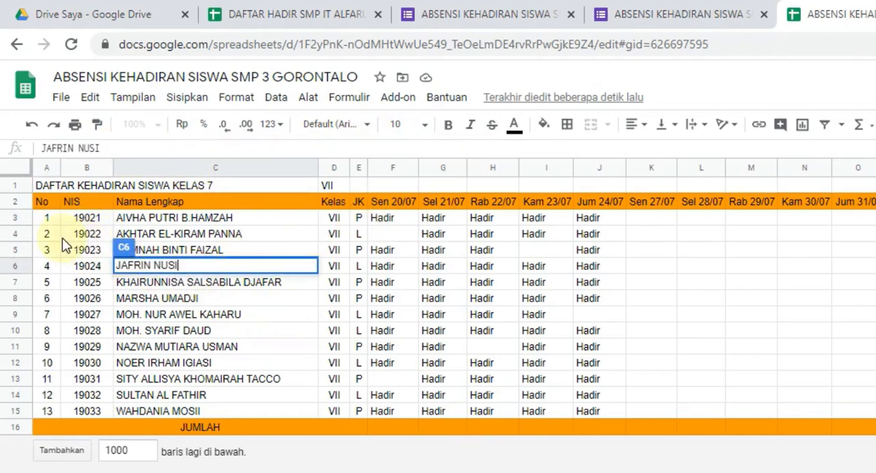
{"action": "left_click", "coordinate": [55, 218]}
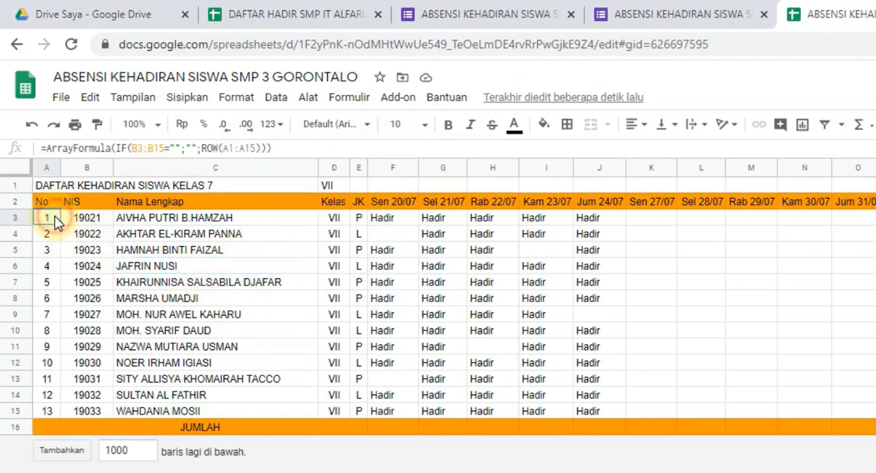
{"action": "left_click", "coordinate": [156, 148]}
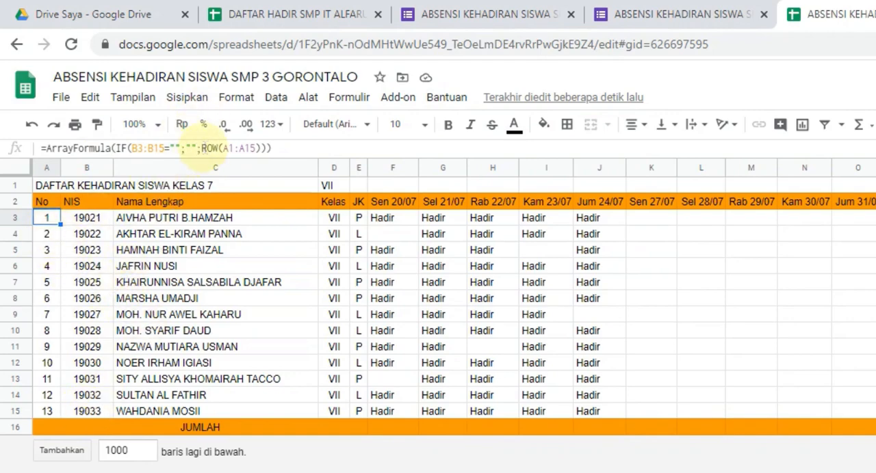
{"action": "left_click_drag", "start_coordinate": [200, 147], "coordinate": [244, 147]}
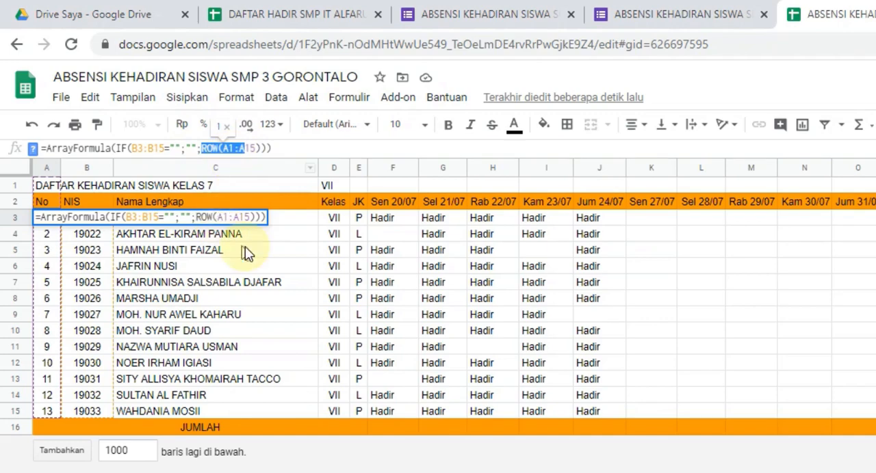
{"action": "key", "text": "Escape"}
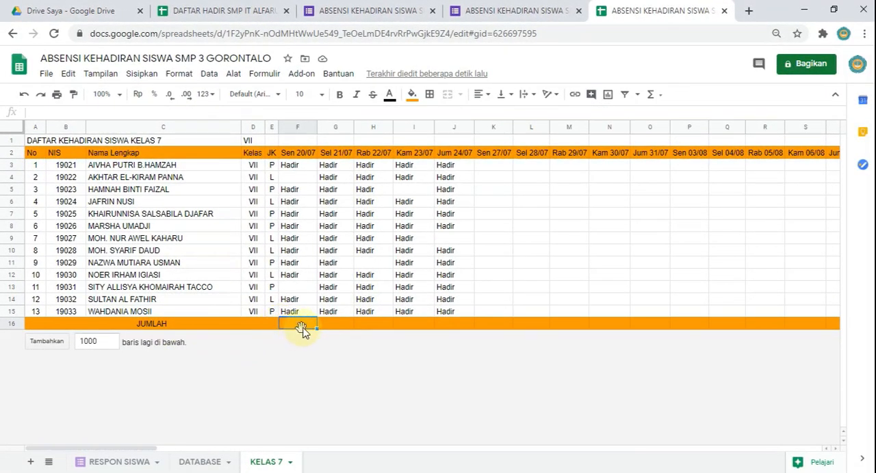
Step: Enter =COUNTIF(F3:F15;"HADIR") in cell F16 of the JUMLAH row to count attendance for Sen 20/07
{"action": "type", "text": "="}
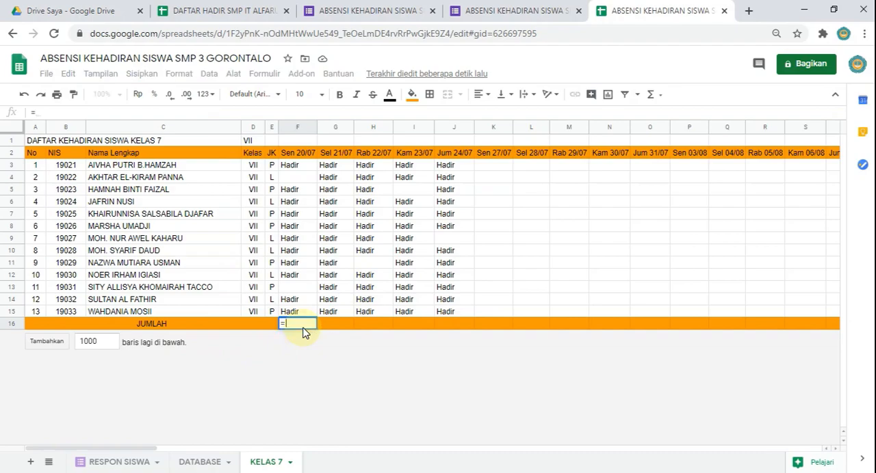
{"action": "type", "text": "COUN"}
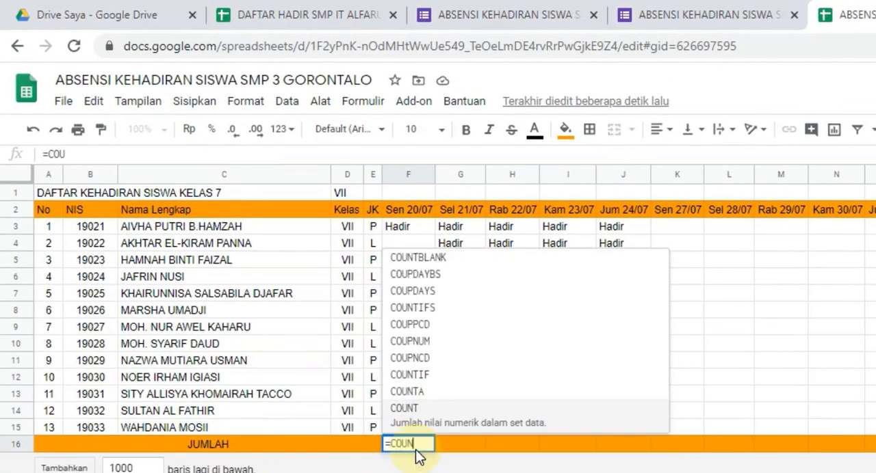
{"action": "type", "text": "TIF"}
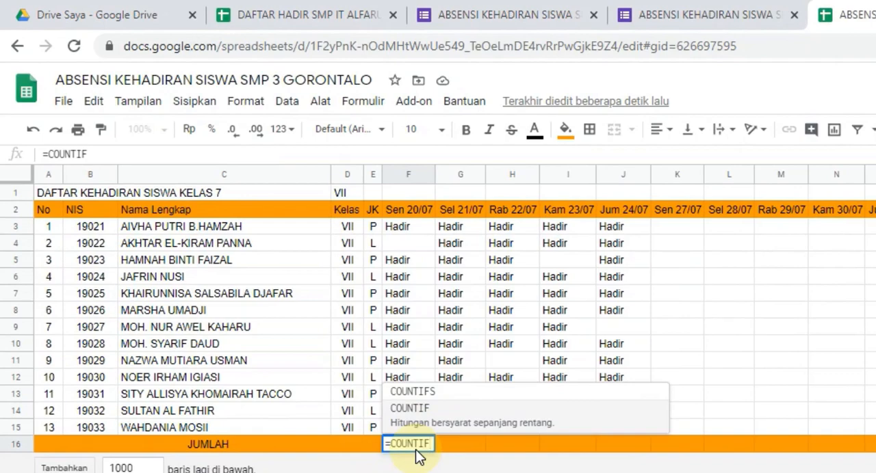
{"action": "type", "text": "("}
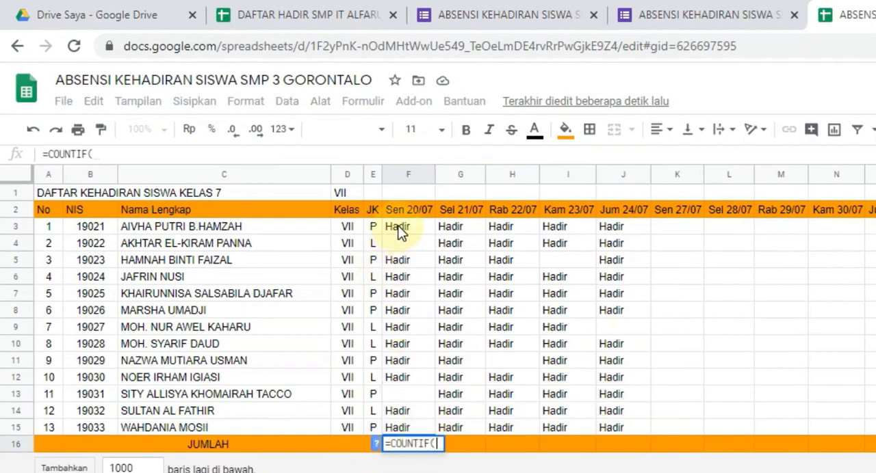
{"action": "left_click_drag", "start_coordinate": [398, 227], "coordinate": [398, 437]}
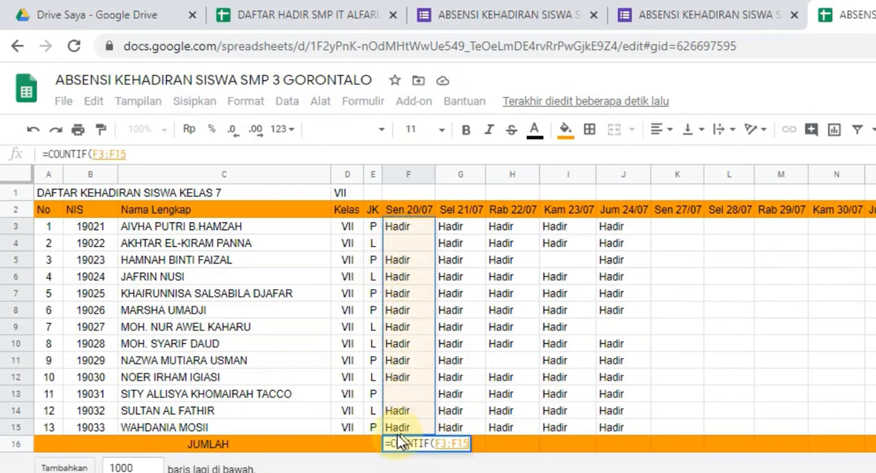
{"action": "type", "text": ";\""}
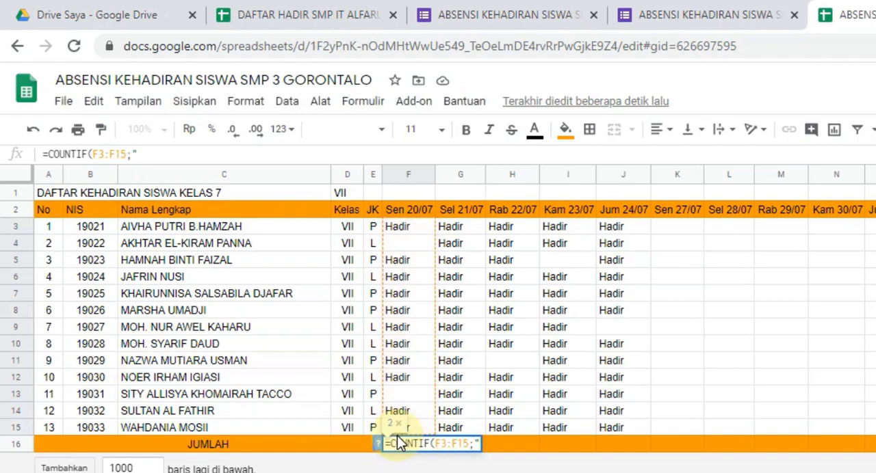
{"action": "type", "text": "HAD"}
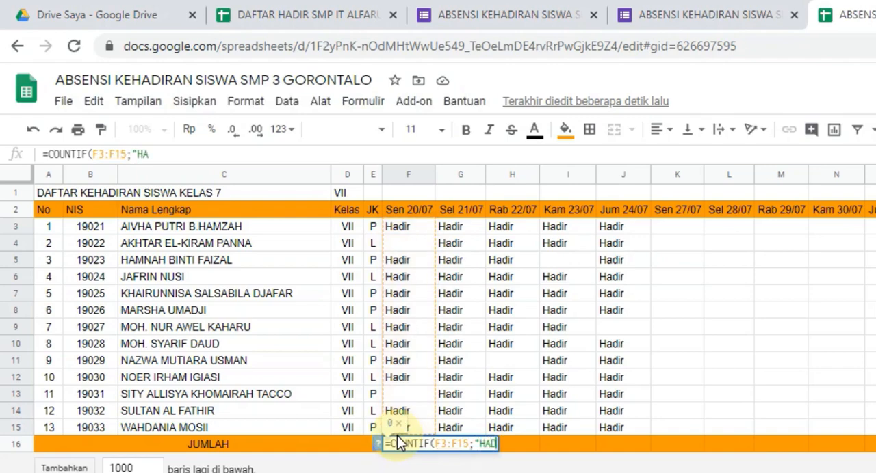
{"action": "type", "text": "IR:"}
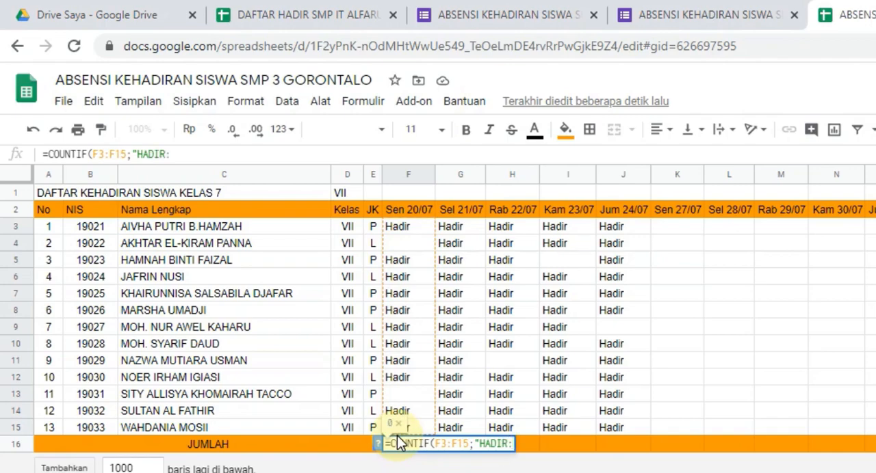
{"action": "key", "text": "BackSpace"}
{"action": "type", "text": "\""}
{"action": "key", "text": "Return"}
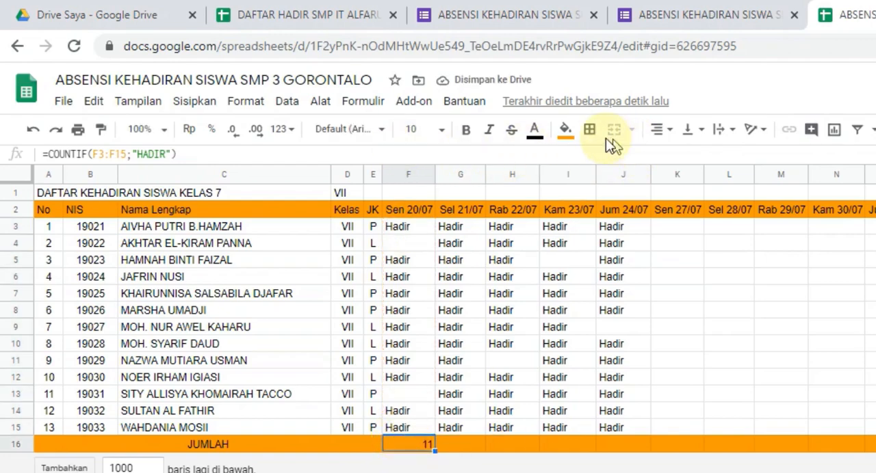
Step: Centre the attendance total in F16 horizontally and inspect its COUNTIF formula
{"action": "left_click", "coordinate": [660, 130]}
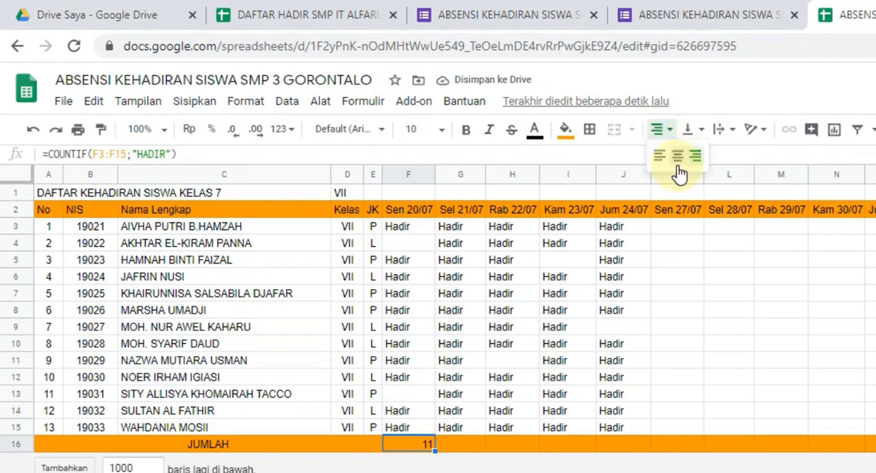
{"action": "left_click", "coordinate": [677, 166]}
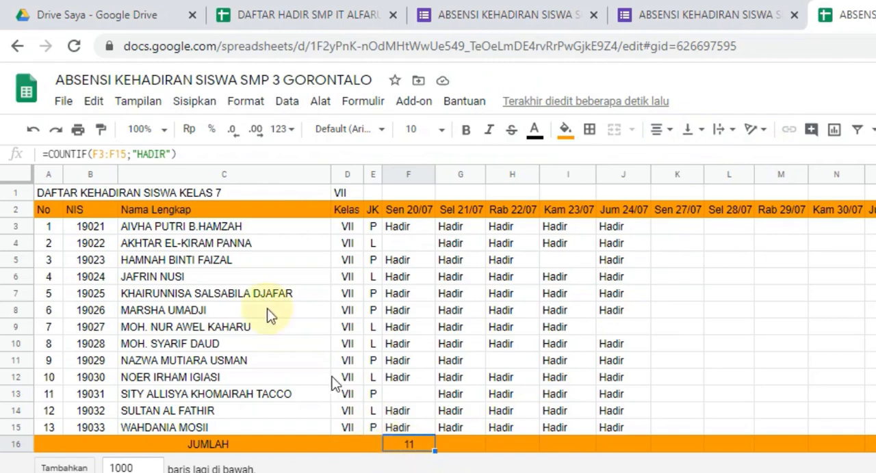
{"action": "left_click", "coordinate": [196, 155]}
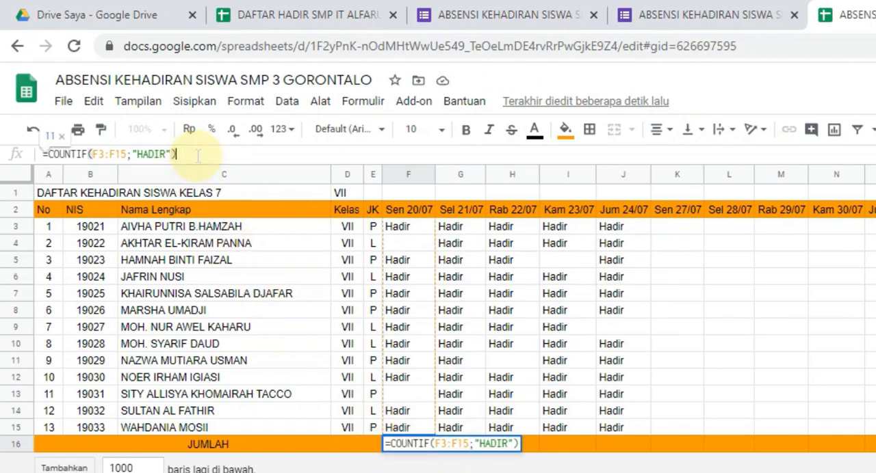
Step: Copy F16's COUNTIF formula across the JUMLAH row, from G16 through all the remaining date columns
{"action": "left_click", "coordinate": [410, 448]}
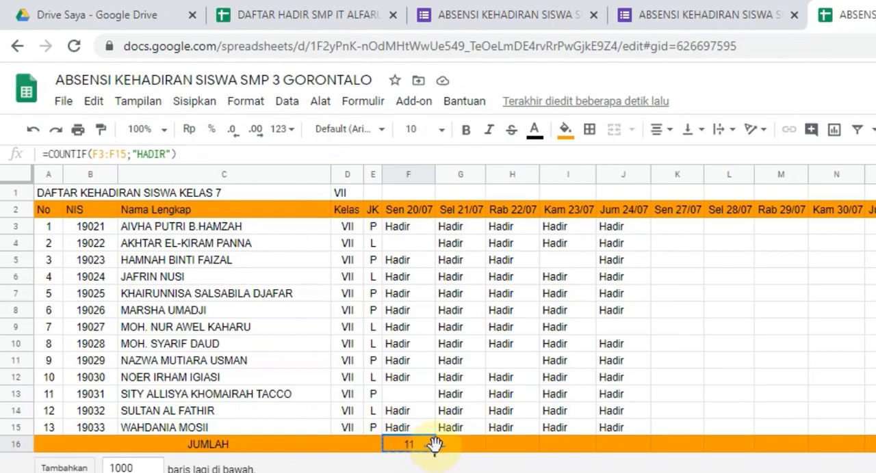
{"action": "key", "text": "ctrl+c"}
{"action": "left_click", "coordinate": [469, 448]}
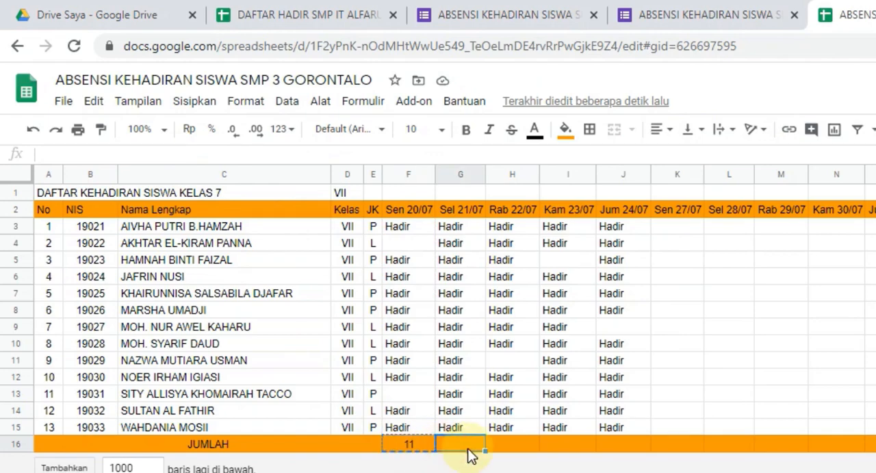
{"action": "key", "text": "ctrl+shift+Right"}
{"action": "key", "text": "ctrl+v"}
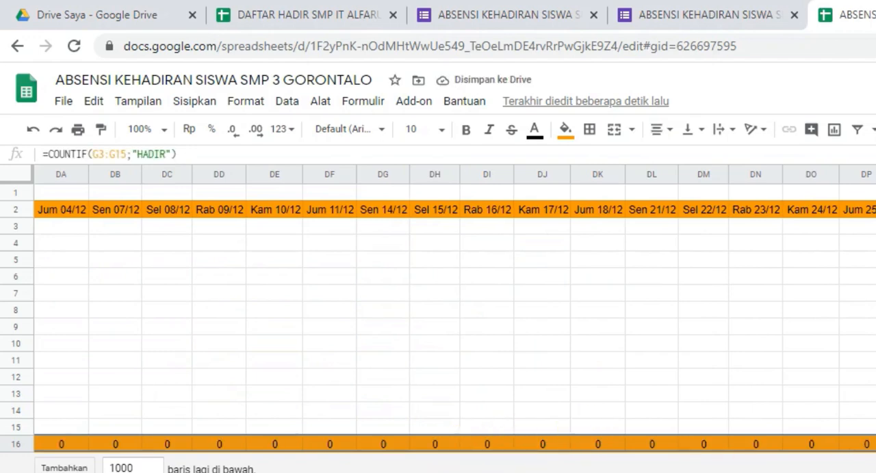
{"action": "key", "text": "Left"}
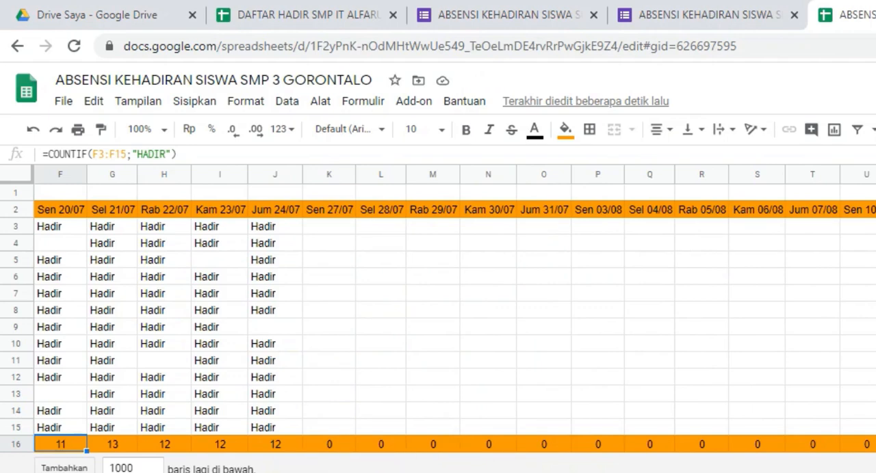
{"action": "scroll", "coordinate": [313, 434], "scroll_direction": "left", "scroll_amount": 5}
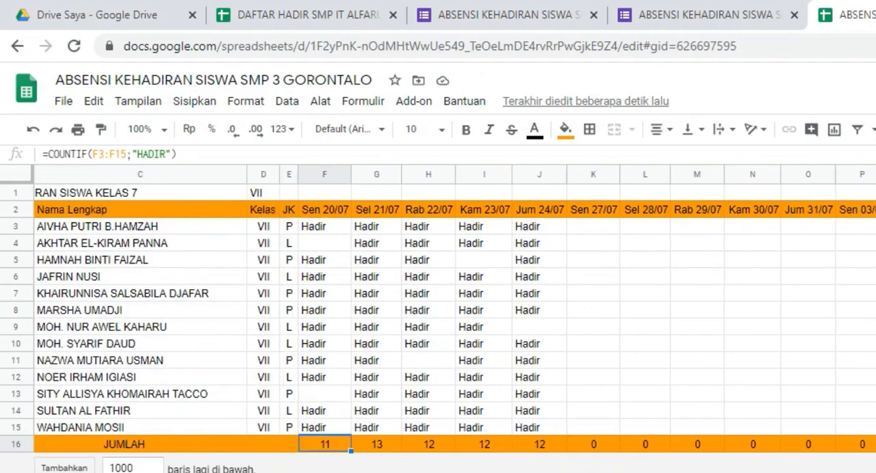
Step: Try clearing the attendance entries in H5:K12, and undo the deletion
{"action": "left_click", "coordinate": [403, 227]}
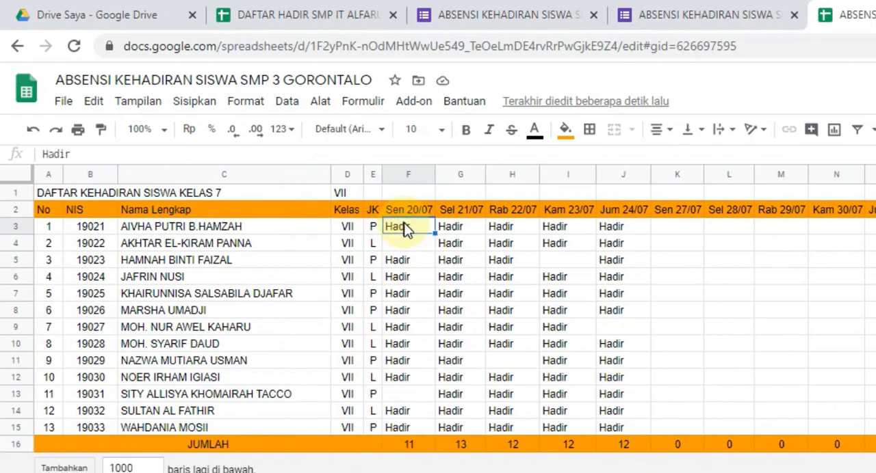
{"action": "left_click", "coordinate": [509, 377]}
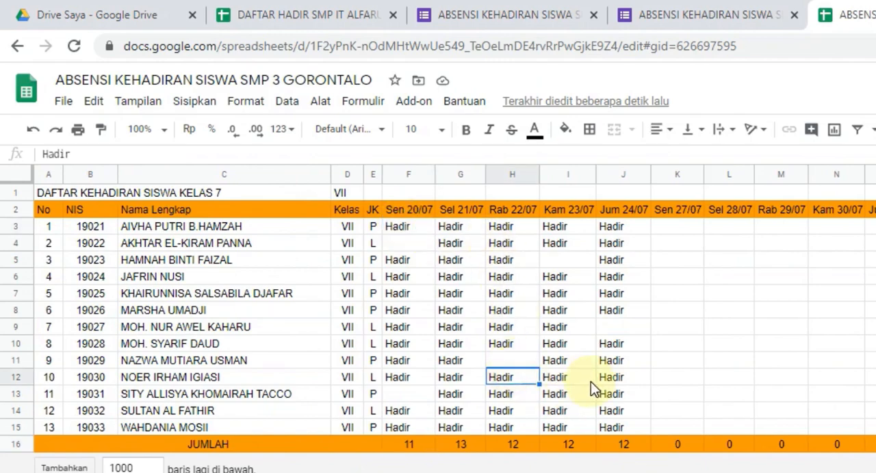
{"action": "left_click", "coordinate": [510, 266]}
{"action": "left_click", "coordinate": [684, 384], "text": "shift"}
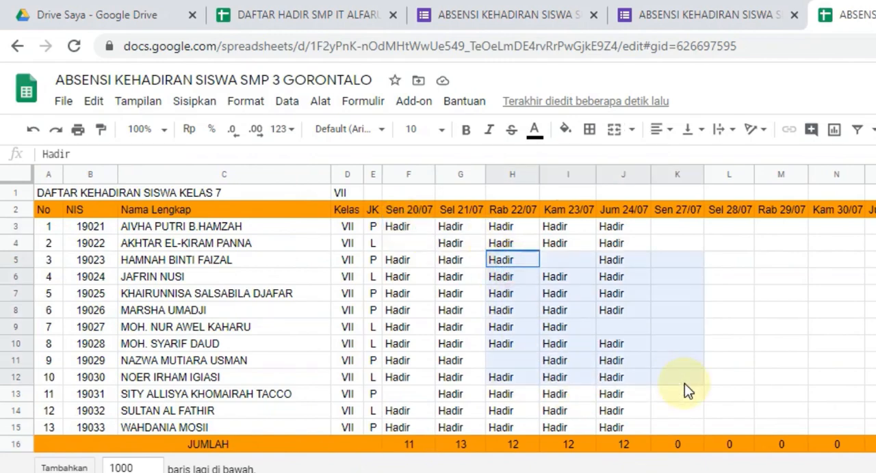
{"action": "key", "text": "Delete"}
{"action": "key", "text": "ctrl+z"}
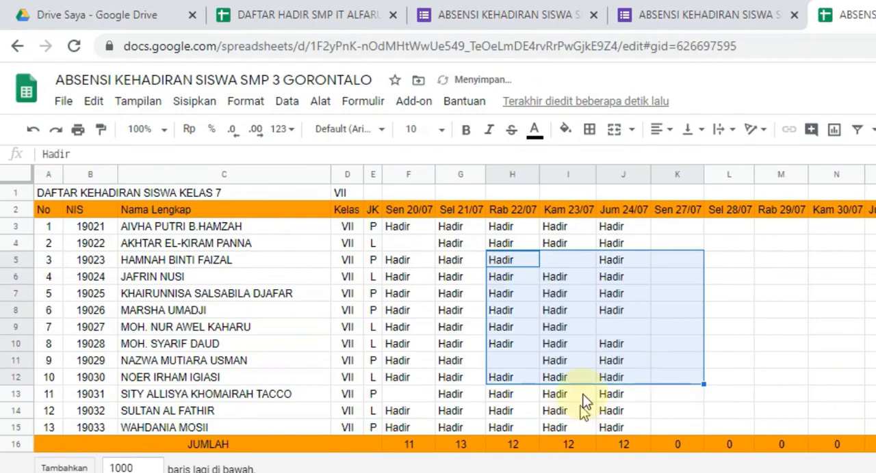
{"action": "left_click", "coordinate": [472, 343]}
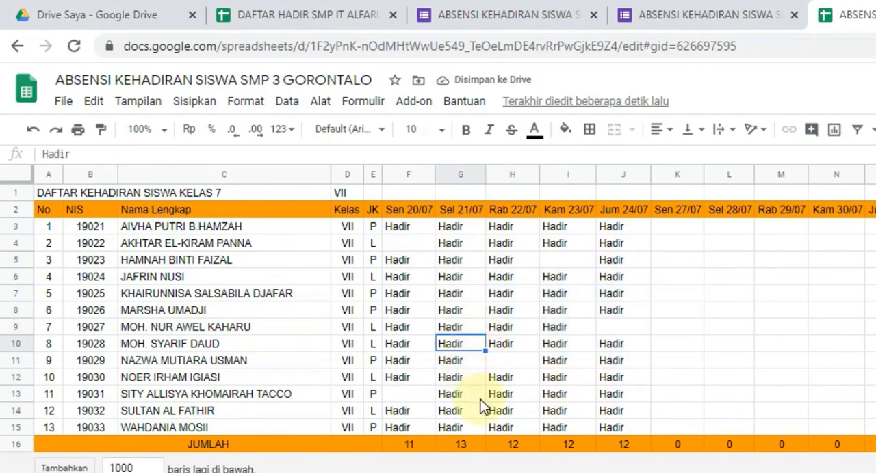
Step: Centre the attendance entries horizontally in rows 3 to 15, from column F through DT
{"action": "left_click_drag", "start_coordinate": [405, 229], "coordinate": [408, 247]}
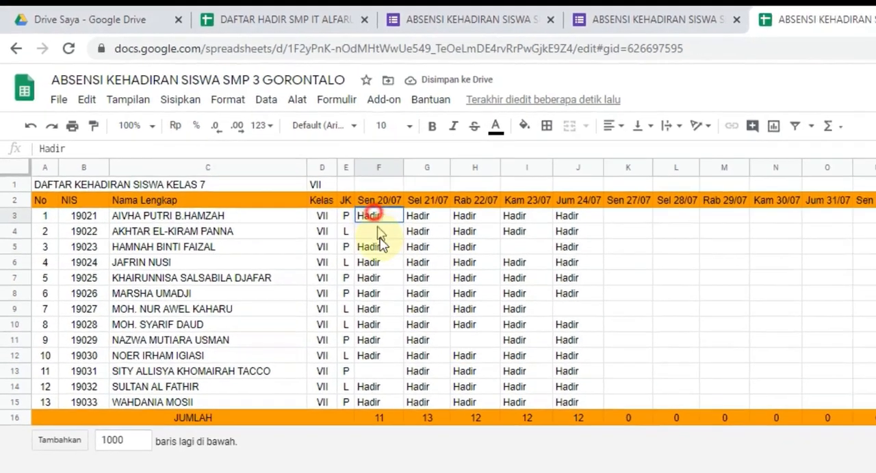
{"action": "left_click_drag", "start_coordinate": [301, 204], "coordinate": [297, 335]}
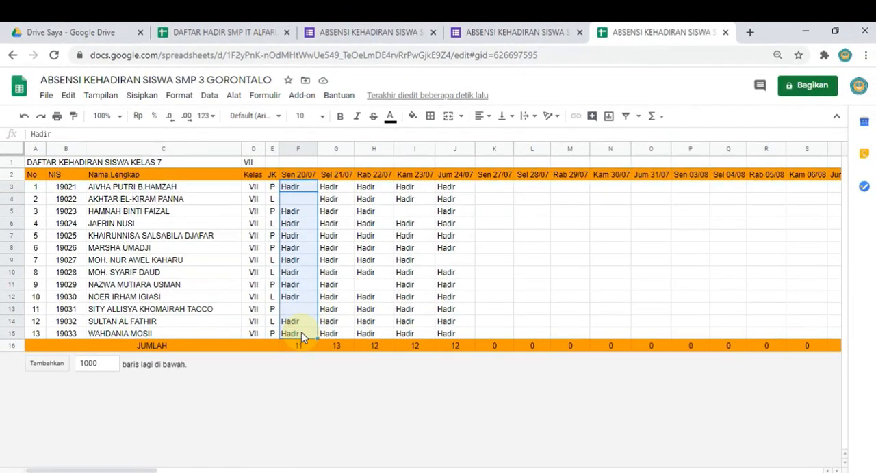
{"action": "key", "text": "ctrl+shift+Right"}
{"action": "key", "text": "ctrl+shift+Right"}
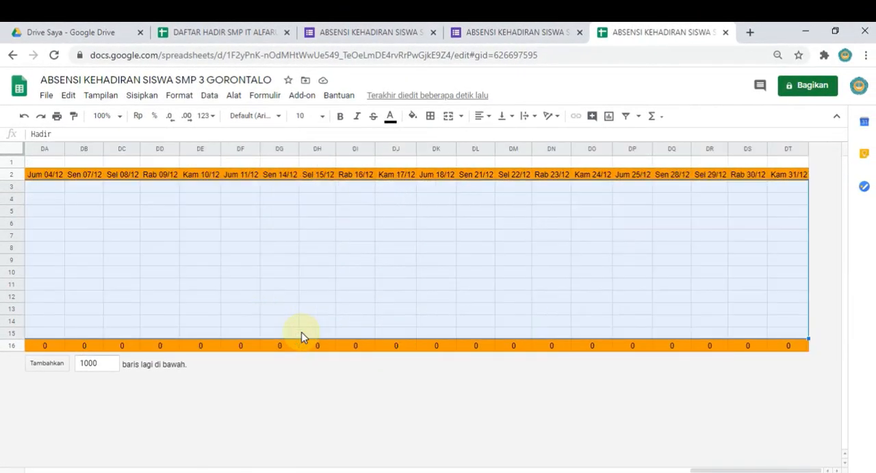
{"action": "left_click", "coordinate": [483, 116]}
{"action": "left_click", "coordinate": [496, 136]}
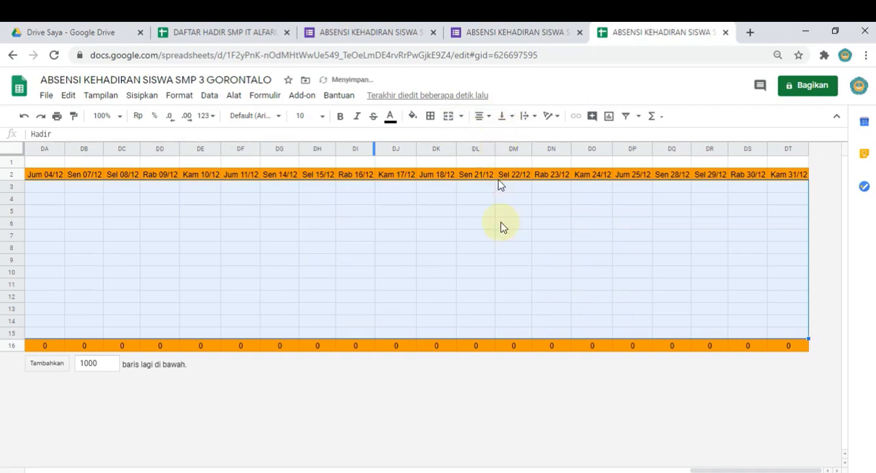
{"action": "key", "text": "ctrl+Left"}
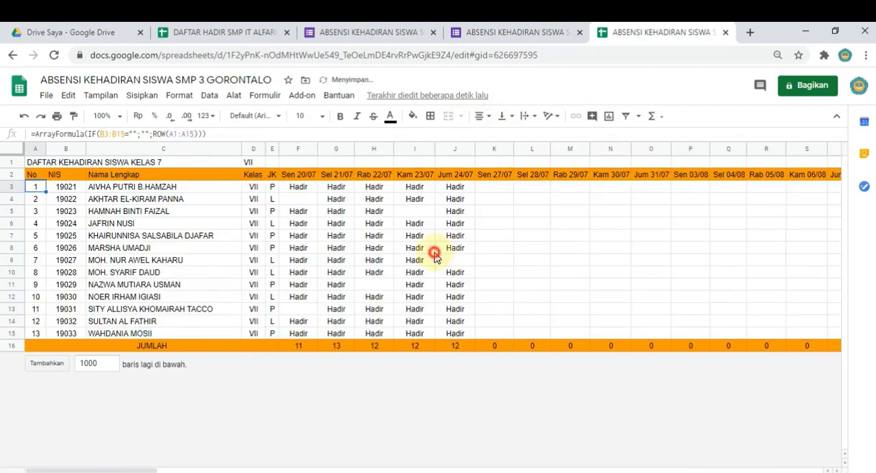
{"action": "left_click", "coordinate": [431, 251]}
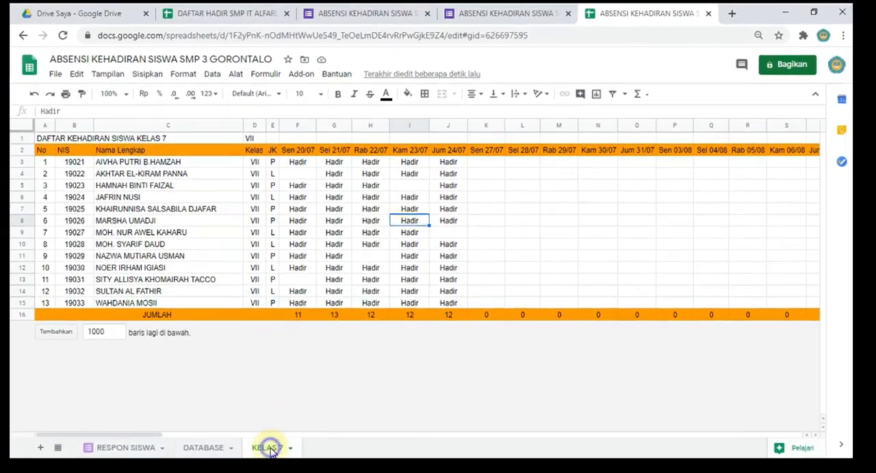
Step: Duplicate the KELAS 7 sheet and rename the copy KELAS 8
{"action": "right_click", "coordinate": [270, 452]}
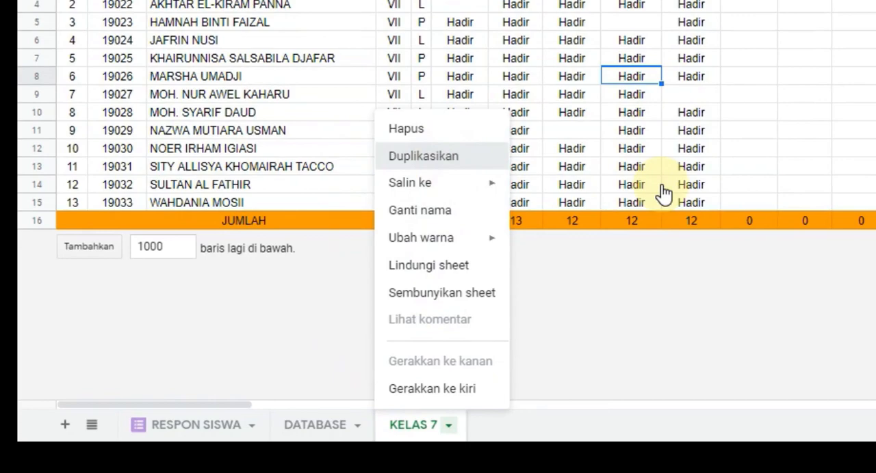
{"action": "left_click", "coordinate": [546, 429]}
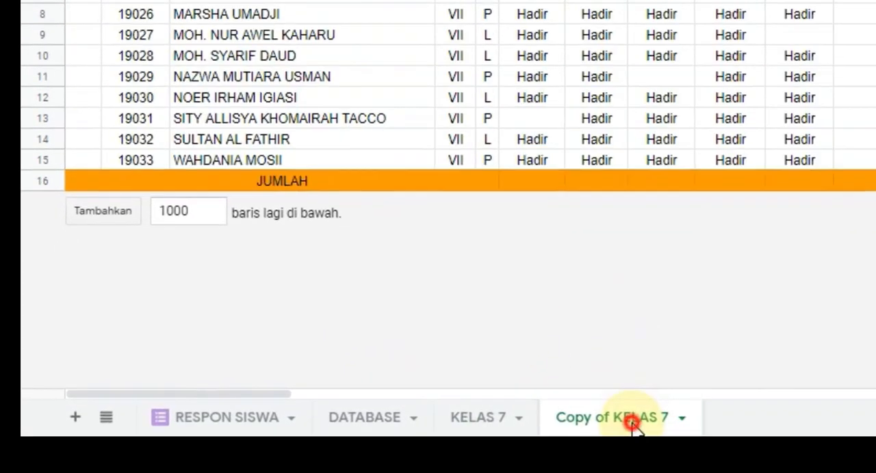
{"action": "double_click", "coordinate": [639, 424]}
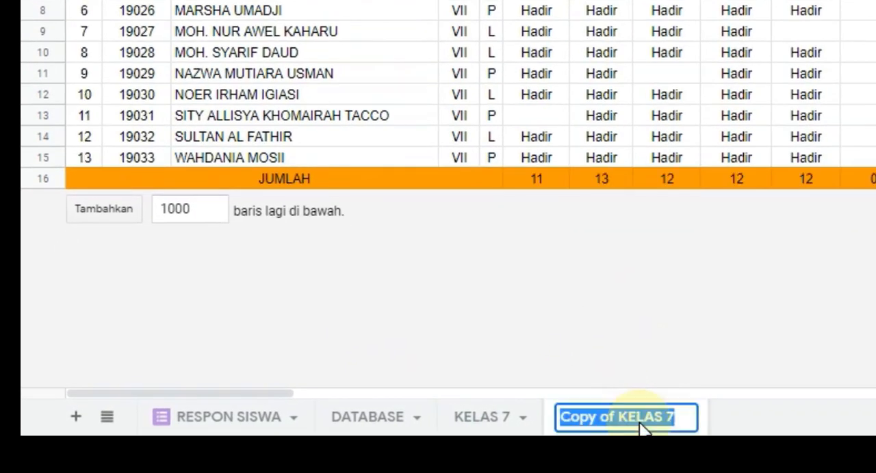
{"action": "type", "text": "KELAS 8"}
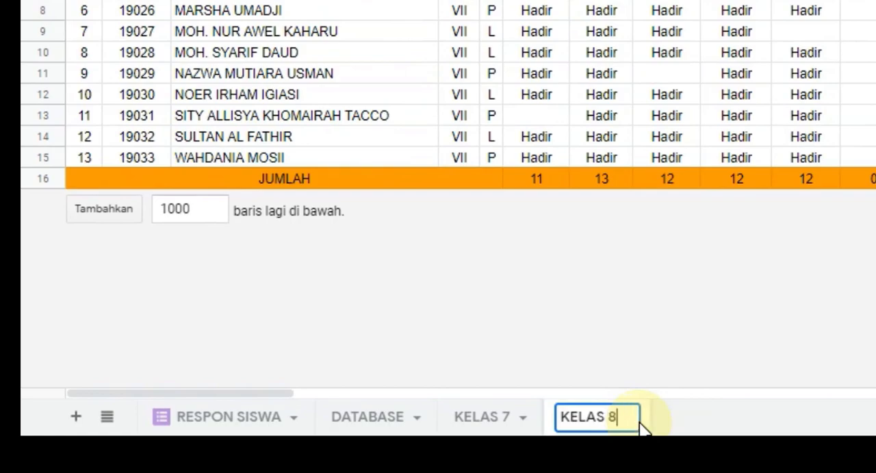
{"action": "key", "text": "Return"}
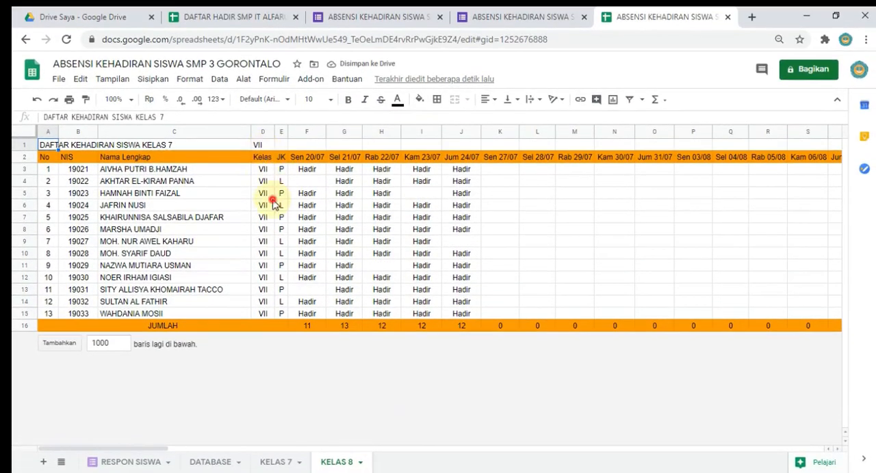
Step: Check the FILTER formula in B3 of KELAS 8 and change its class criterion in D1 to VIII
{"action": "left_click", "coordinate": [164, 181]}
{"action": "left_click", "coordinate": [81, 171]}
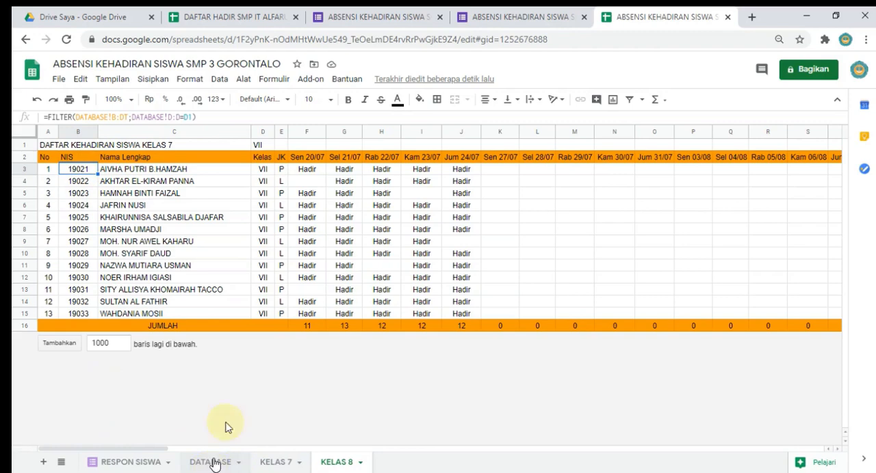
{"action": "left_click", "coordinate": [261, 146]}
{"action": "double_click", "coordinate": [261, 147]}
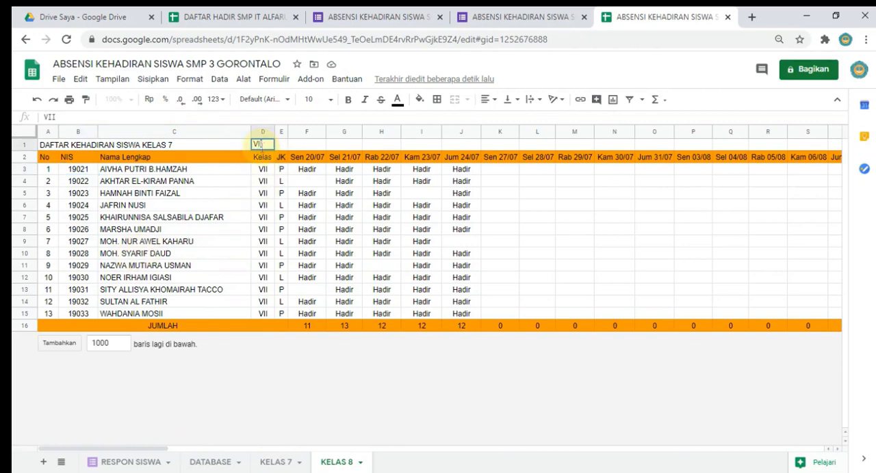
{"action": "type", "text": "I"}
{"action": "key", "text": "Return"}
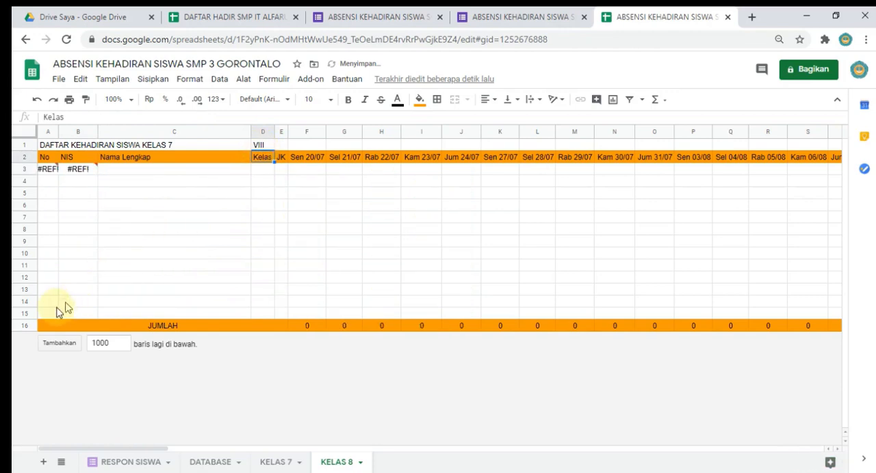
Step: Add 10 rows at the end of the KELAS 8 sheet, below the JUMLAH row
{"action": "double_click", "coordinate": [108, 344]}
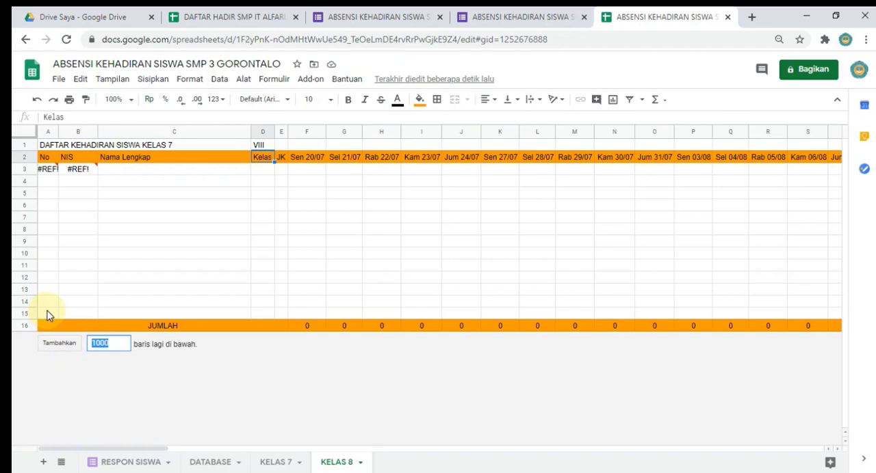
{"action": "left_click", "coordinate": [62, 344]}
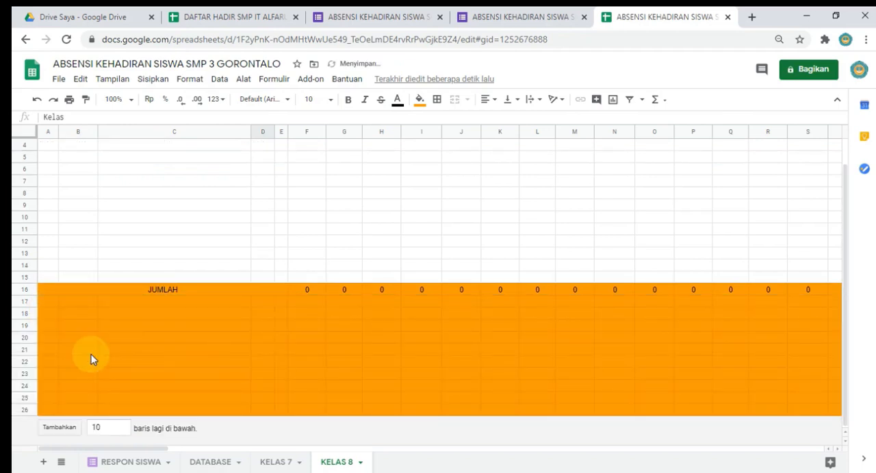
{"action": "left_click", "coordinate": [94, 353]}
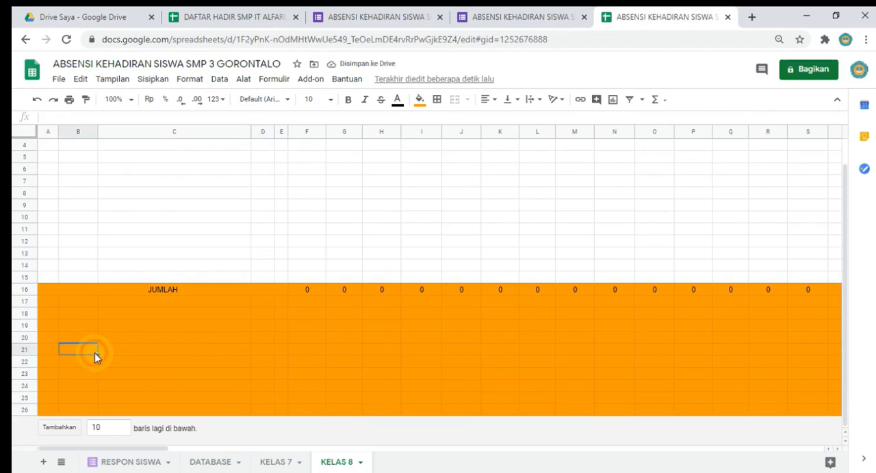
{"action": "scroll", "coordinate": [94, 352], "scroll_direction": "up", "scroll_amount": 1}
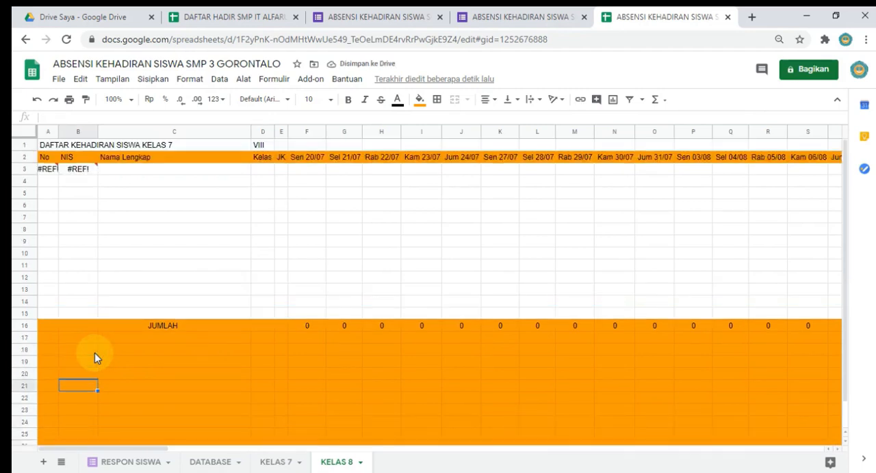
Step: Move the JUMLAH row down to row 25 to make room for the filtered student list
{"action": "left_click", "coordinate": [127, 328]}
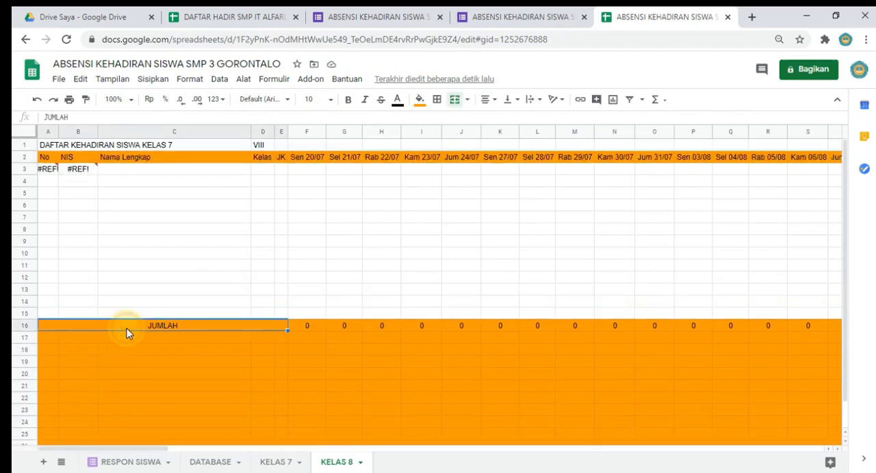
{"action": "left_click", "coordinate": [27, 327]}
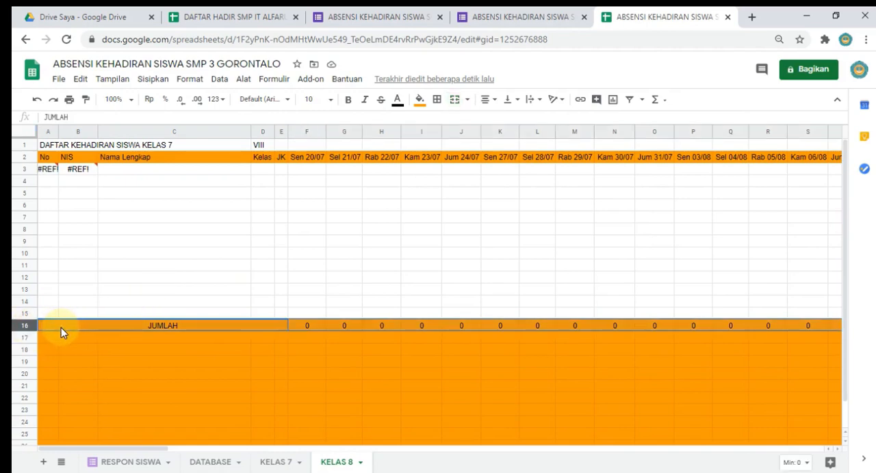
{"action": "left_click_drag", "start_coordinate": [60, 328], "coordinate": [62, 443]}
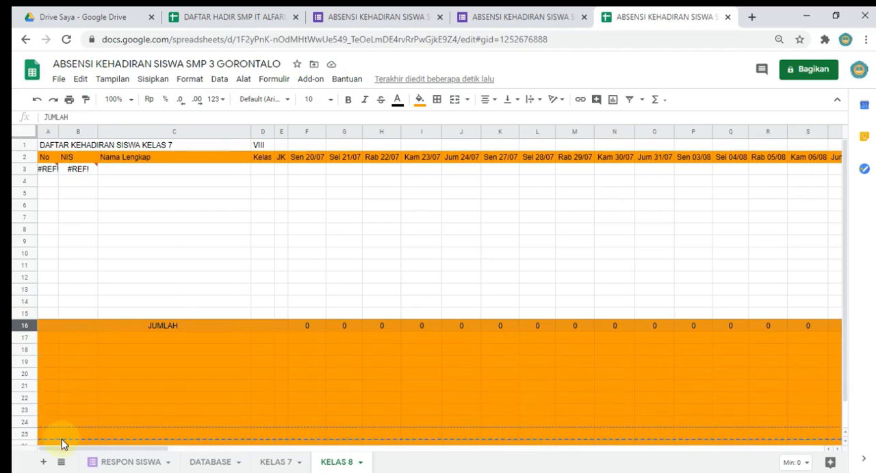
{"action": "scroll", "coordinate": [89, 366], "scroll_direction": "down", "scroll_amount": 2}
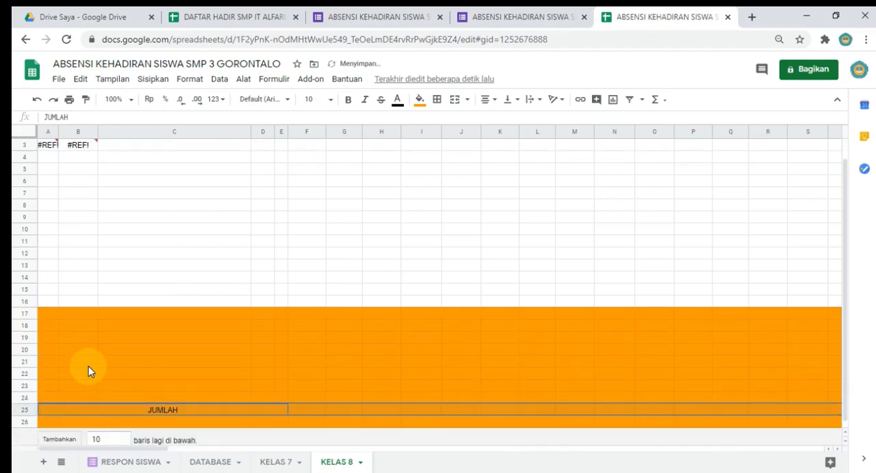
{"action": "left_click", "coordinate": [74, 402]}
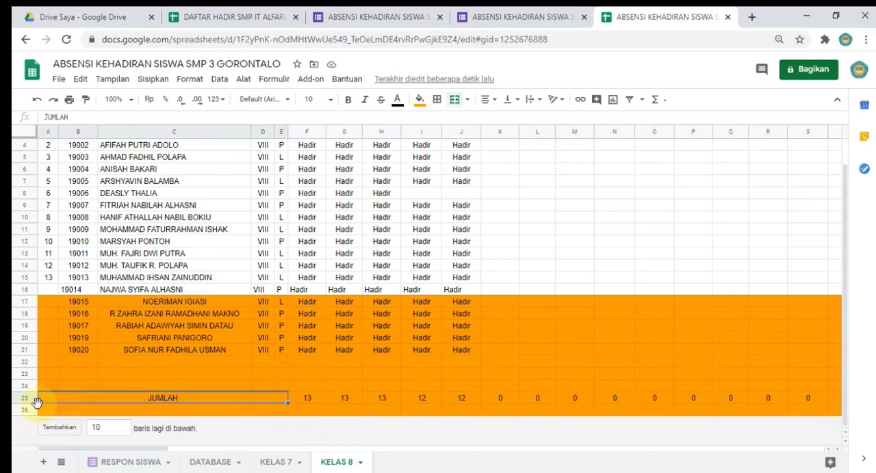
Step: Delete the empty rows 22 to 24 between the last student and the JUMLAH row
{"action": "left_click", "coordinate": [21, 362]}
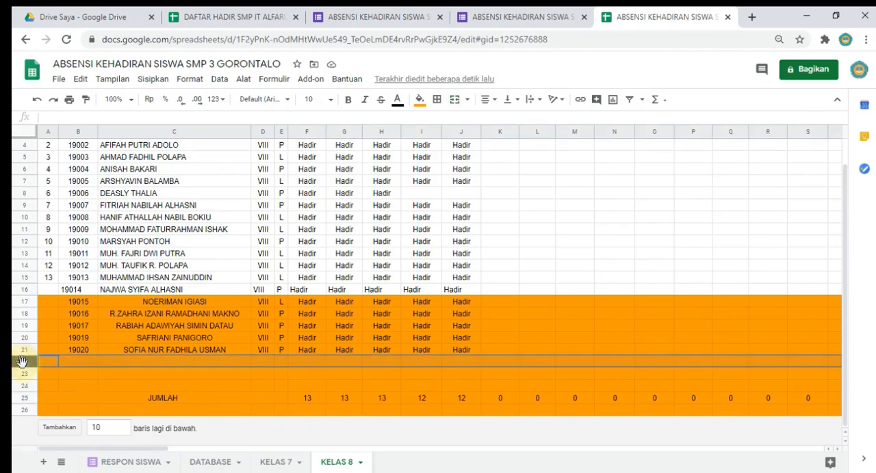
{"action": "left_click", "coordinate": [24, 385], "text": "shift"}
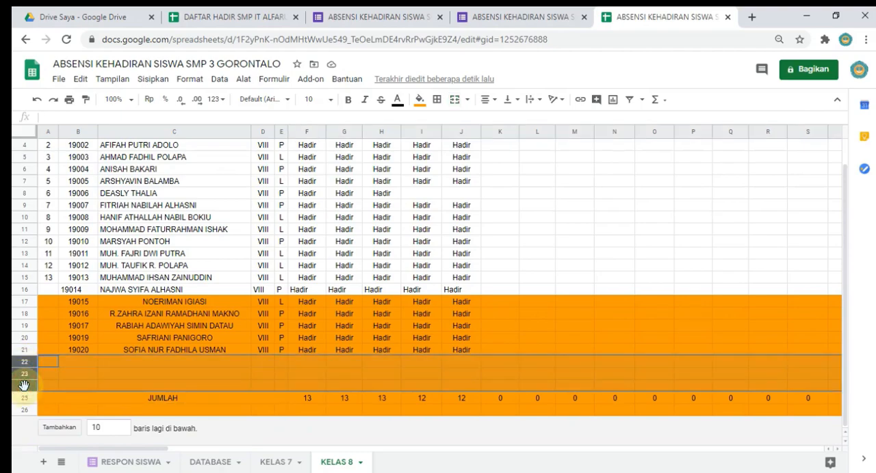
{"action": "right_click", "coordinate": [24, 385]}
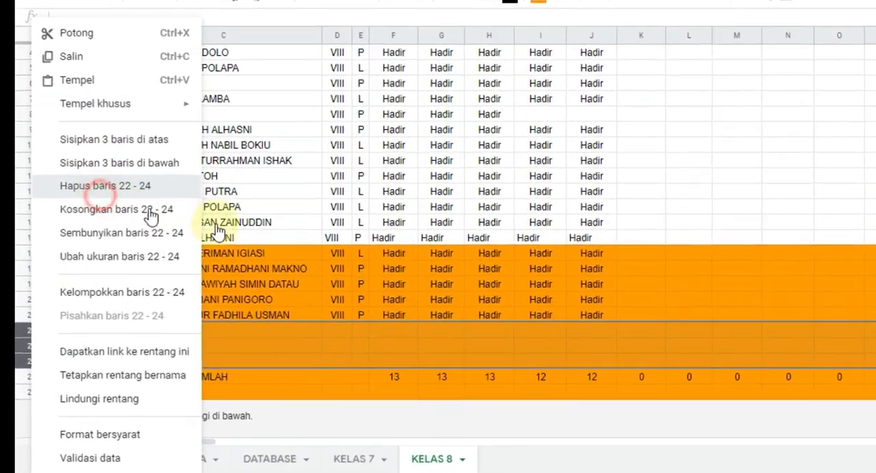
{"action": "left_click", "coordinate": [104, 188]}
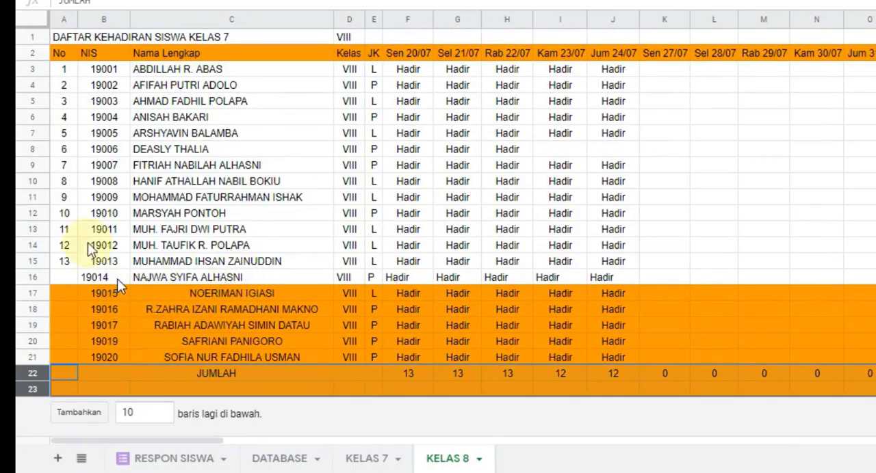
Step: Try extending the ranges in A3's numbering formula to B3:B23 and A1:A23
{"action": "left_click", "coordinate": [64, 244]}
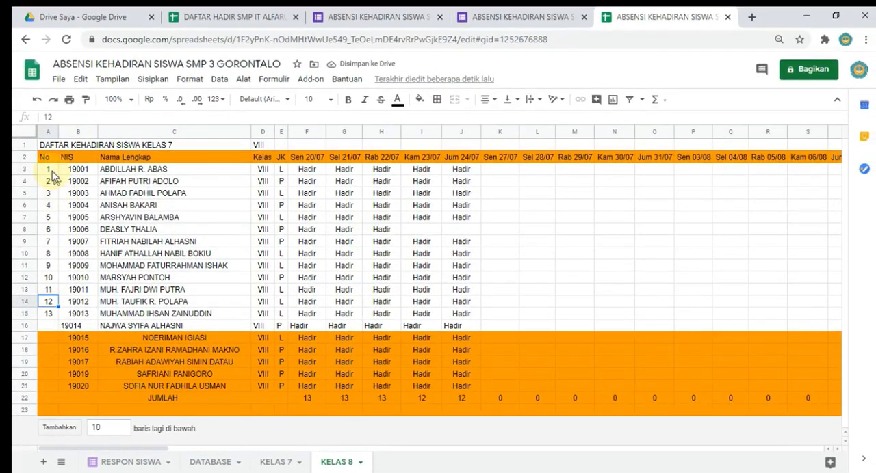
{"action": "left_click", "coordinate": [48, 165]}
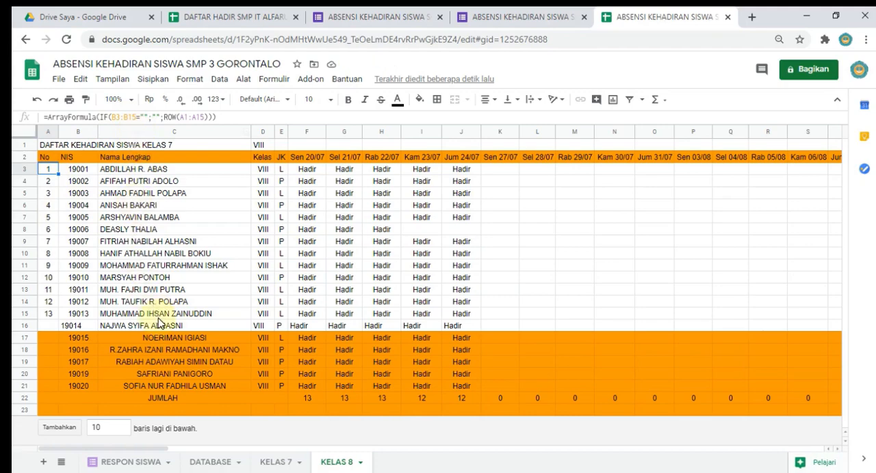
{"action": "left_click", "coordinate": [136, 117]}
{"action": "key", "text": "BackSpace"}
{"action": "key", "text": "BackSpace"}
{"action": "type", "text": "23"}
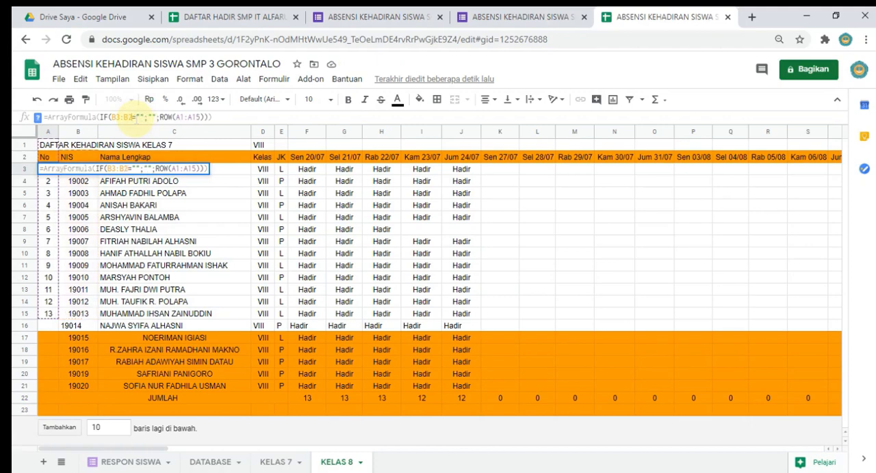
{"action": "left_click", "coordinate": [204, 116]}
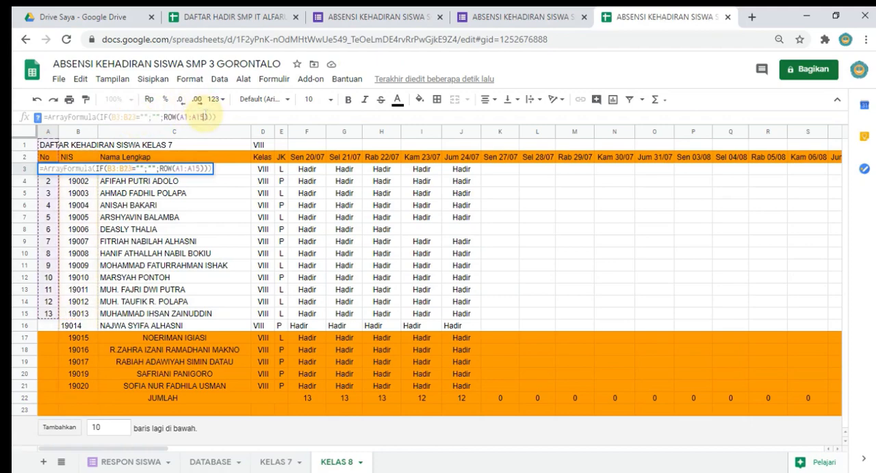
{"action": "key", "text": "BackSpace"}
{"action": "key", "text": "BackSpace"}
{"action": "type", "text": "23"}
{"action": "key", "text": "Return"}
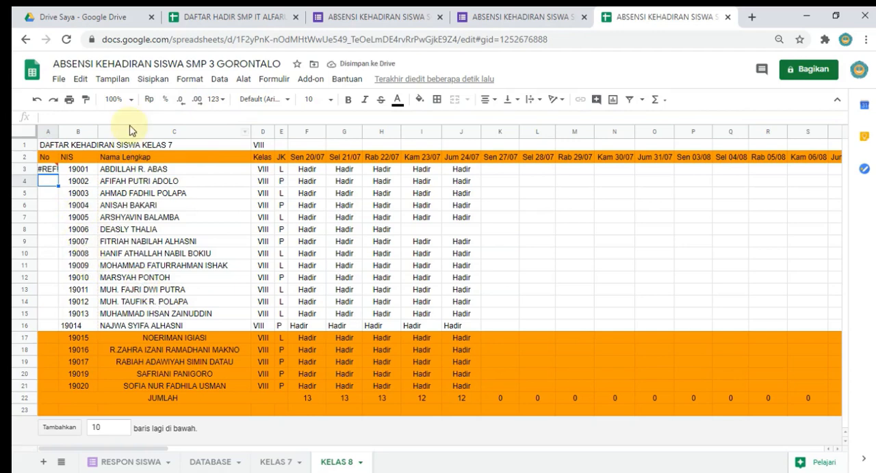
Step: Set A3's numbering formula to =ArrayFormula(IF(B3:B22="";"";ROW(A1:A22)))
{"action": "left_click", "coordinate": [46, 157]}
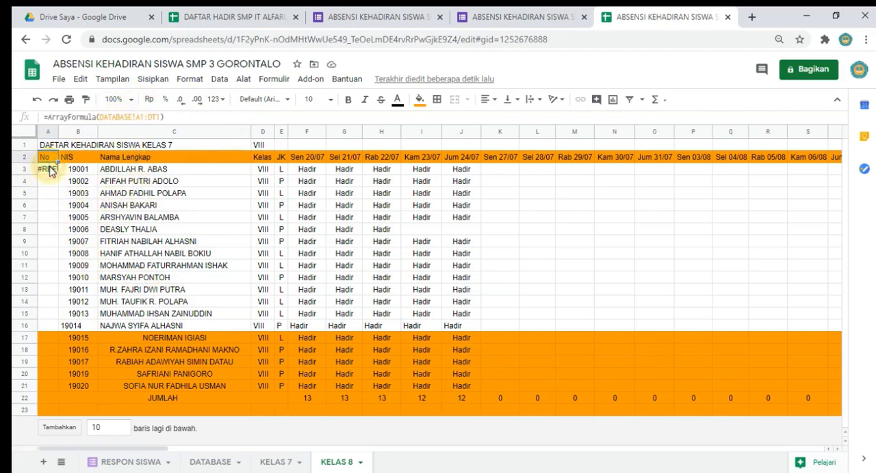
{"action": "left_click", "coordinate": [48, 169]}
{"action": "left_click", "coordinate": [133, 118]}
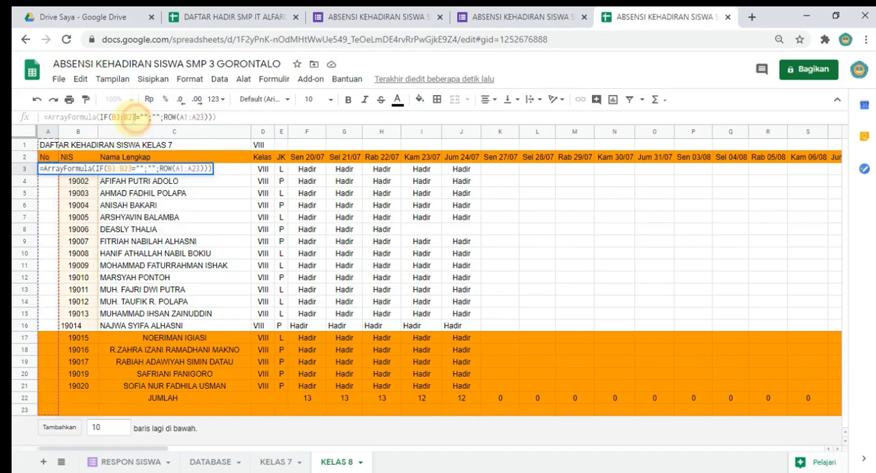
{"action": "key", "text": "BackSpace"}
{"action": "type", "text": "2"}
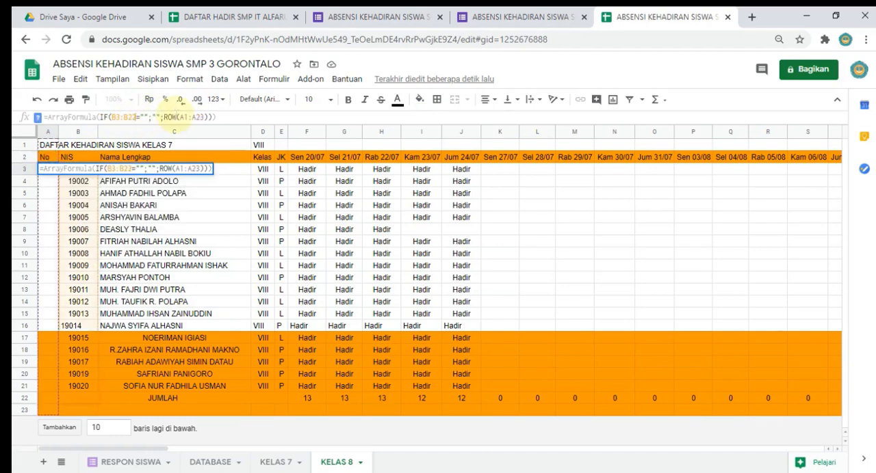
{"action": "left_click", "coordinate": [203, 118]}
{"action": "key", "text": "BackSpace"}
{"action": "type", "text": "2"}
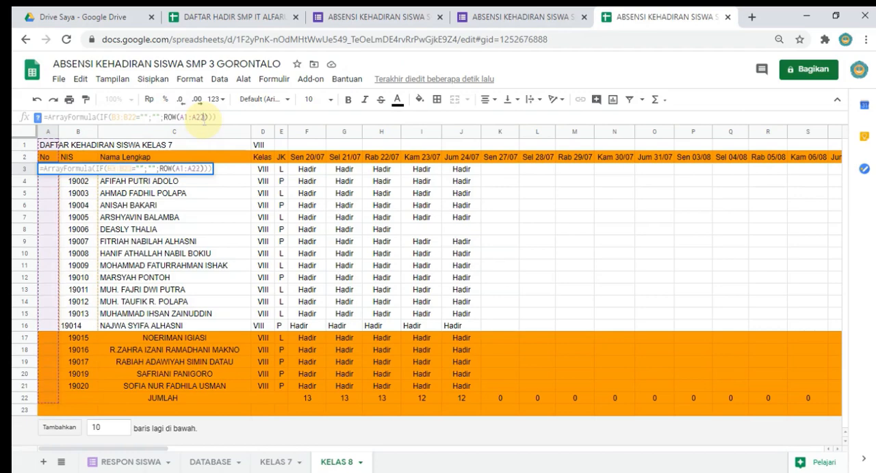
{"action": "key", "text": "Return"}
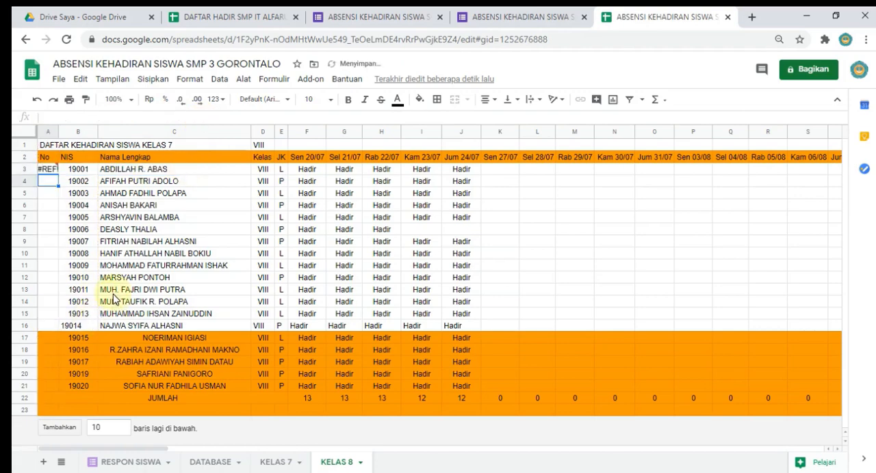
Step: Set A3's numbering formula to =ArrayFormula(IF(B3:B21="";"";ROW(A1:A21))) so it stops above the JUMLAH row
{"action": "left_click", "coordinate": [97, 402]}
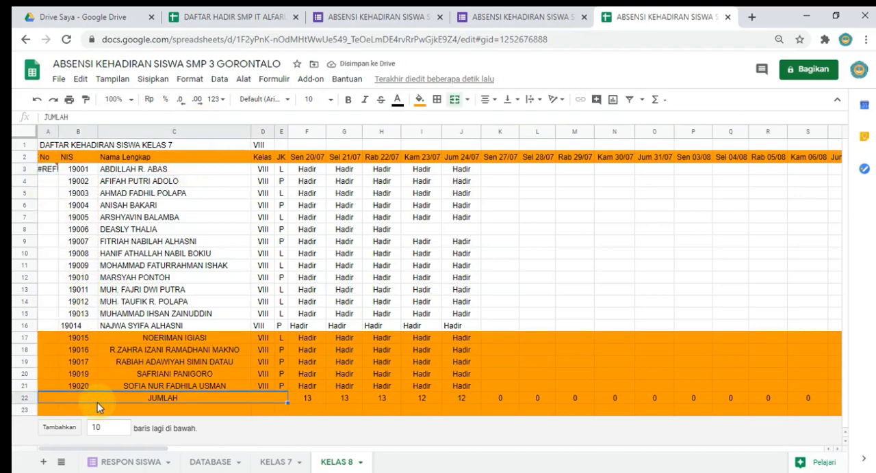
{"action": "left_click", "coordinate": [48, 169]}
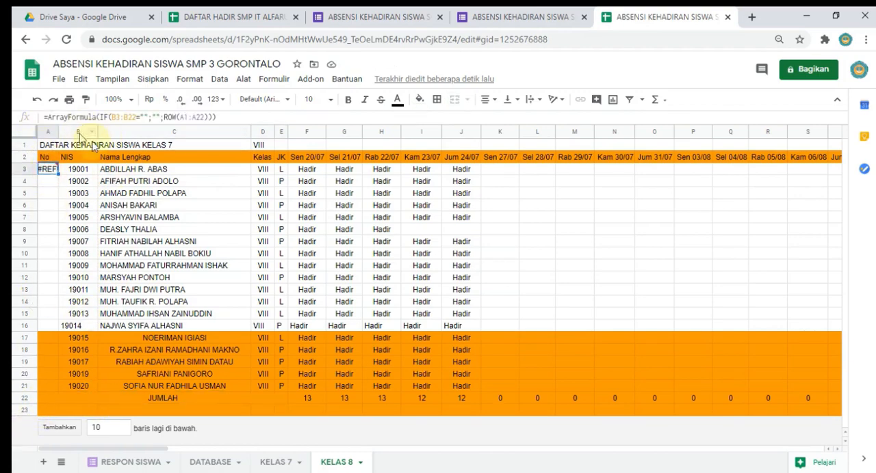
{"action": "left_click", "coordinate": [134, 118]}
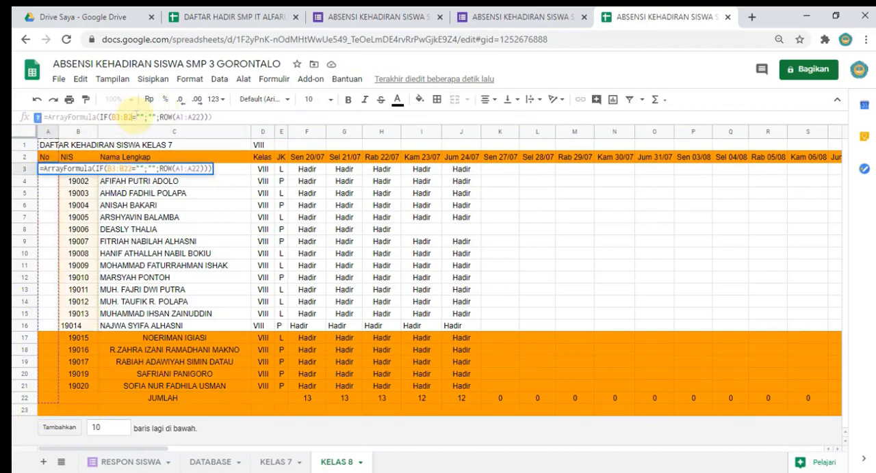
{"action": "key", "text": "BackSpace"}
{"action": "type", "text": "1"}
{"action": "left_click", "coordinate": [203, 118]}
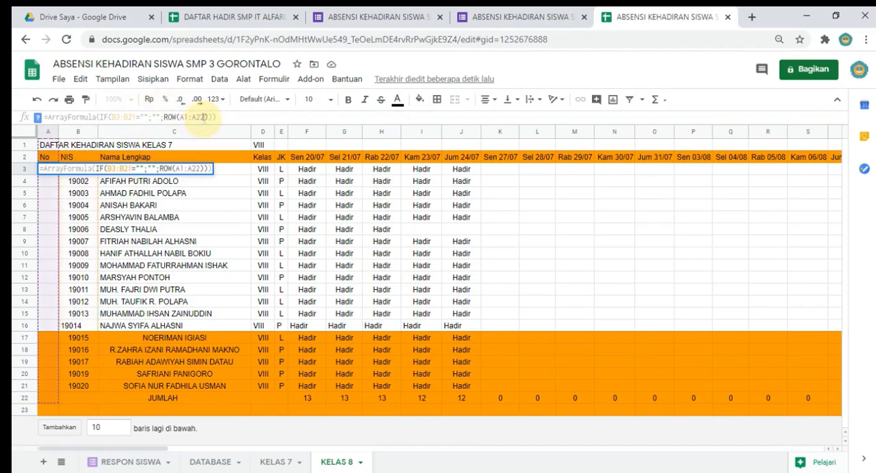
{"action": "key", "text": "BackSpace"}
{"action": "type", "text": "1"}
{"action": "key", "text": "Return"}
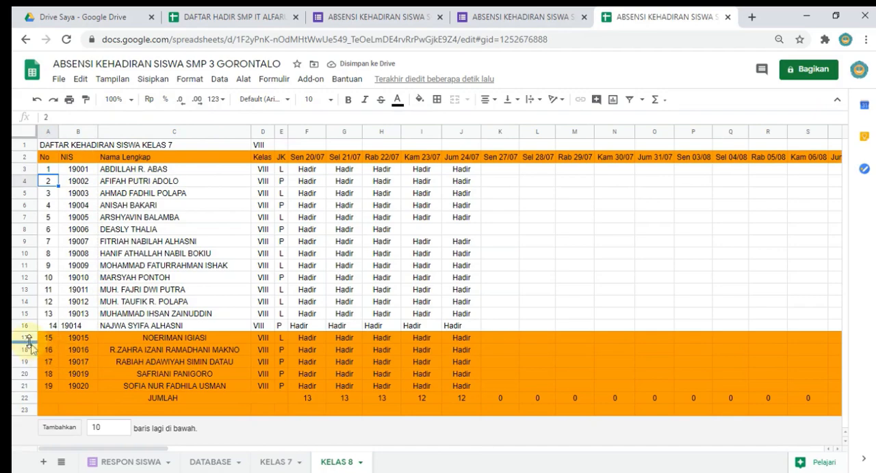
Step: Reset the orange fill on student rows 17 to 21
{"action": "left_click_drag", "start_coordinate": [23, 342], "coordinate": [24, 388]}
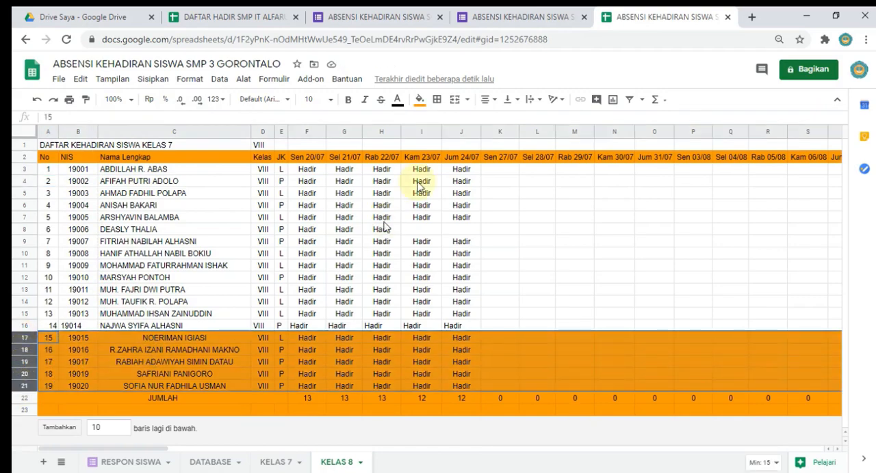
{"action": "left_click", "coordinate": [434, 100]}
{"action": "left_click", "coordinate": [420, 99]}
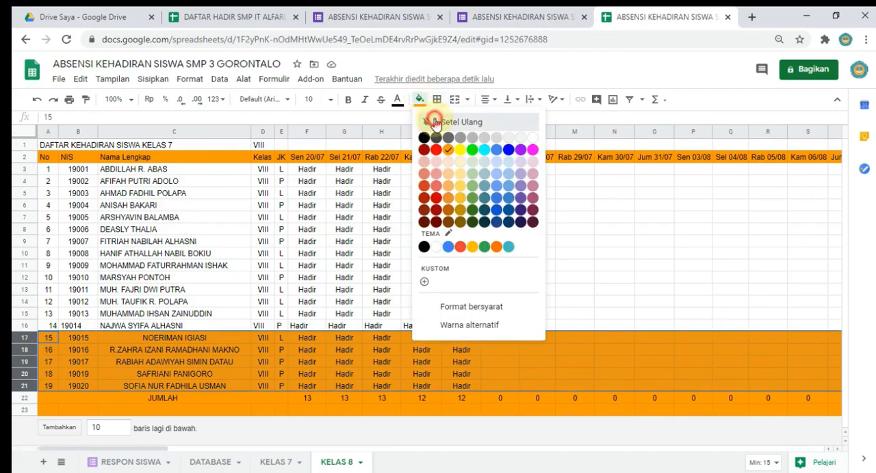
{"action": "left_click", "coordinate": [431, 118]}
{"action": "left_click", "coordinate": [129, 350]}
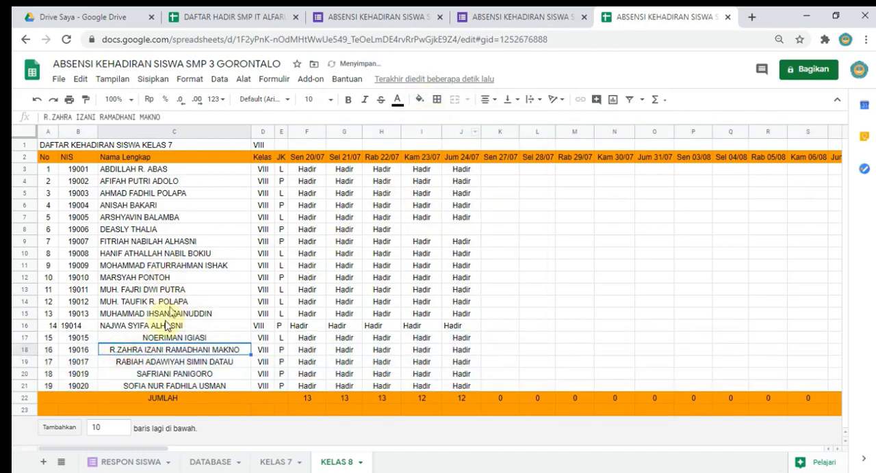
Step: Center the No and NIS cells in A16:B21 and left-align the student names in C16:C21
{"action": "left_click_drag", "start_coordinate": [54, 331], "coordinate": [80, 383]}
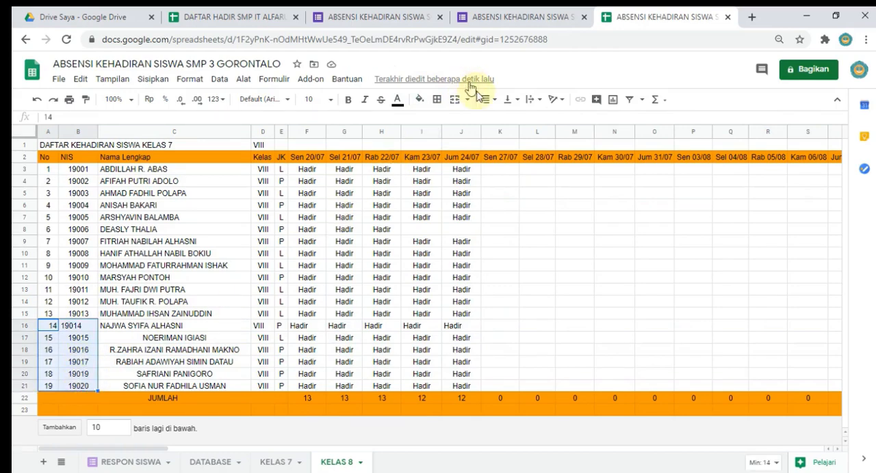
{"action": "left_click", "coordinate": [487, 100]}
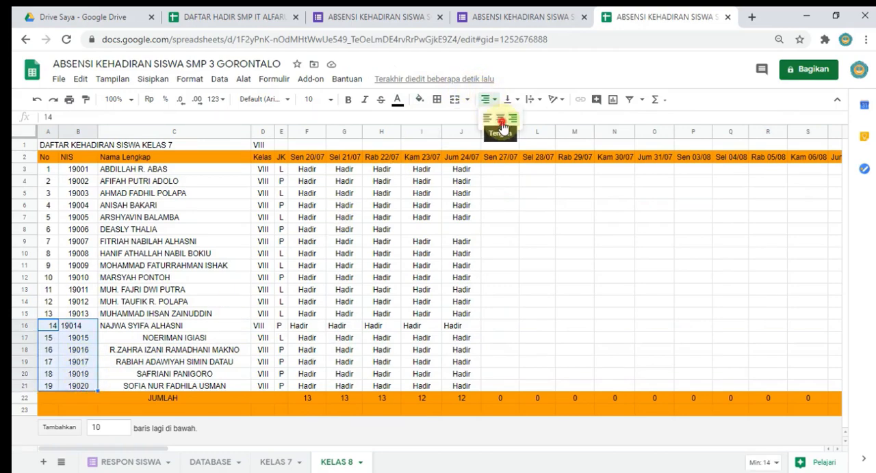
{"action": "left_click", "coordinate": [499, 120]}
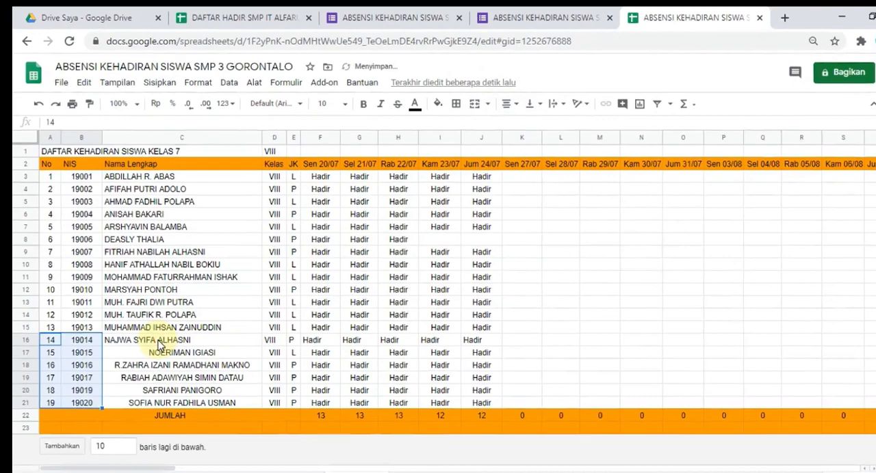
{"action": "left_click_drag", "start_coordinate": [158, 345], "coordinate": [173, 398]}
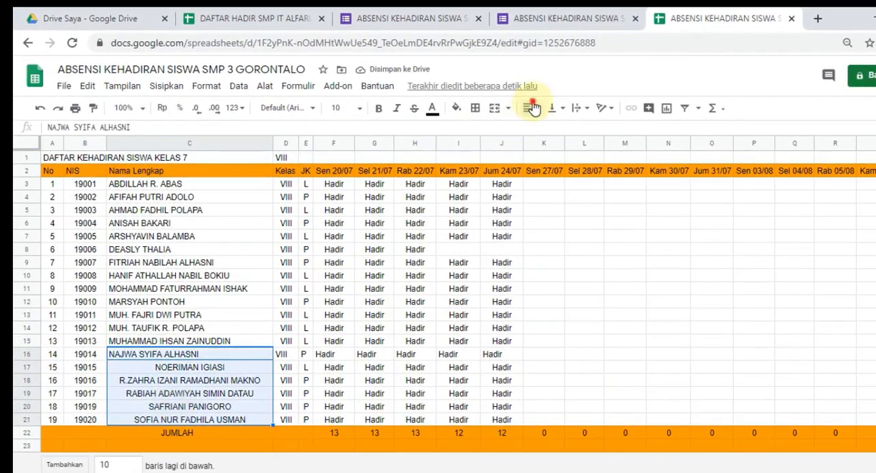
{"action": "left_click", "coordinate": [533, 108]}
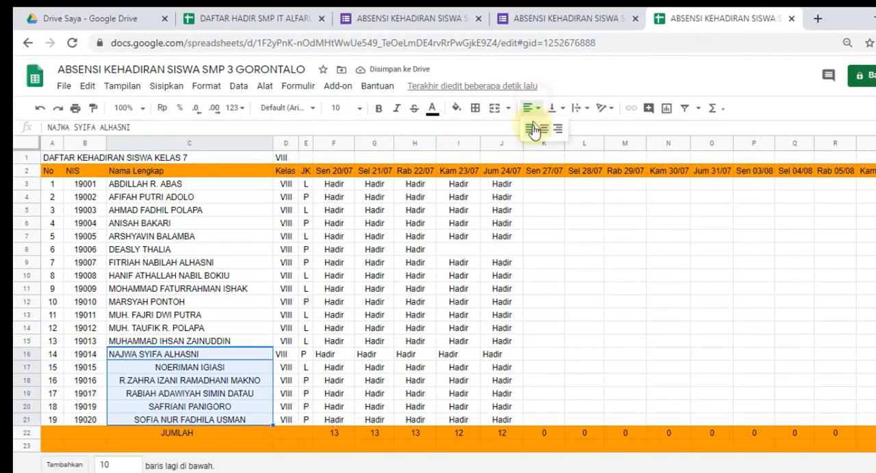
{"action": "left_click", "coordinate": [529, 128]}
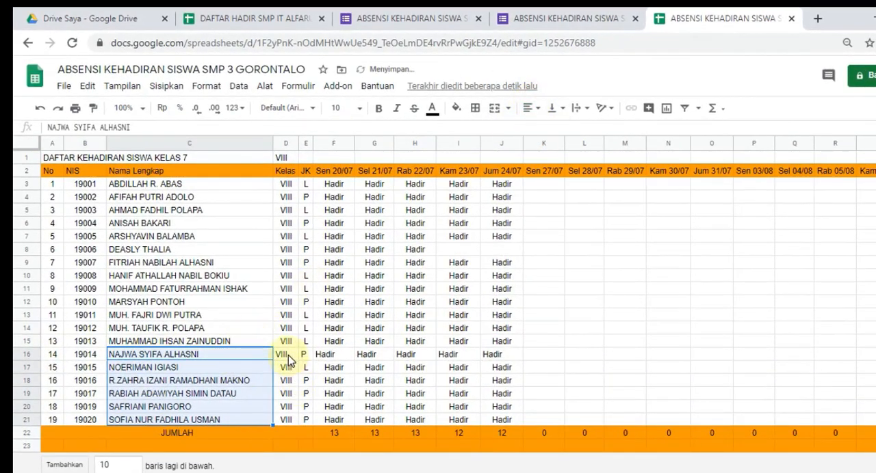
Step: Center rows 16 to 21 from the Kelas column through the last date column
{"action": "left_click_drag", "start_coordinate": [288, 361], "coordinate": [499, 417]}
{"action": "key", "text": "ctrl+shift+Right"}
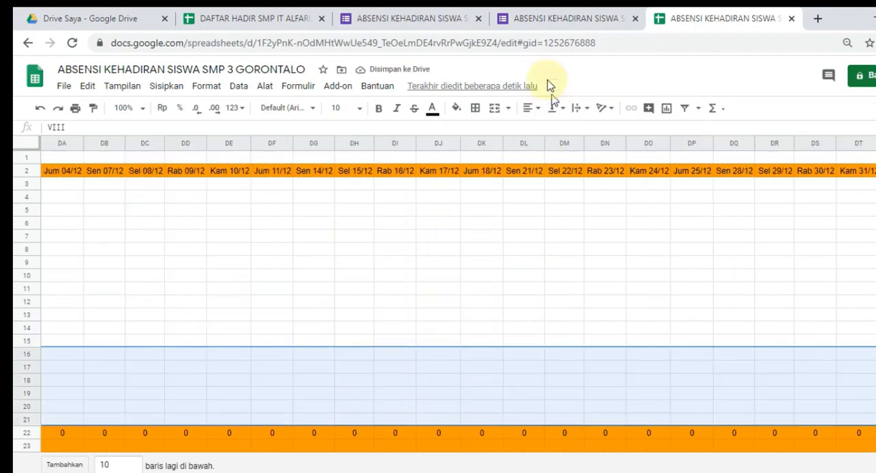
{"action": "left_click", "coordinate": [532, 109]}
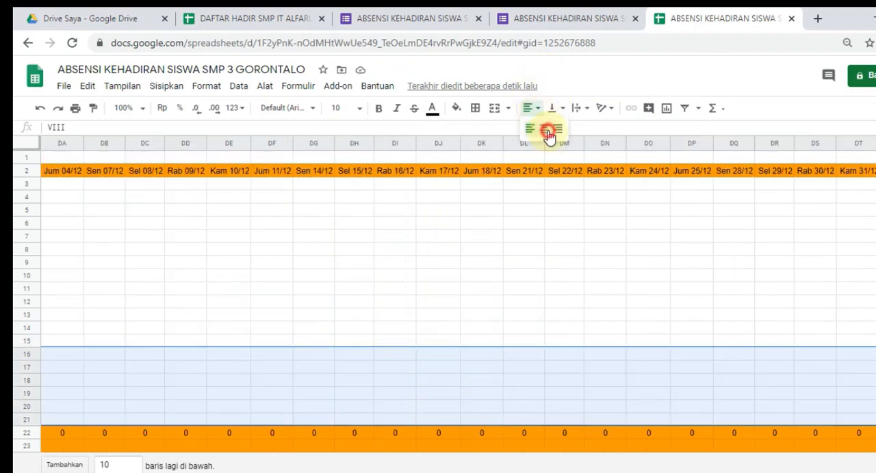
{"action": "left_click", "coordinate": [547, 131]}
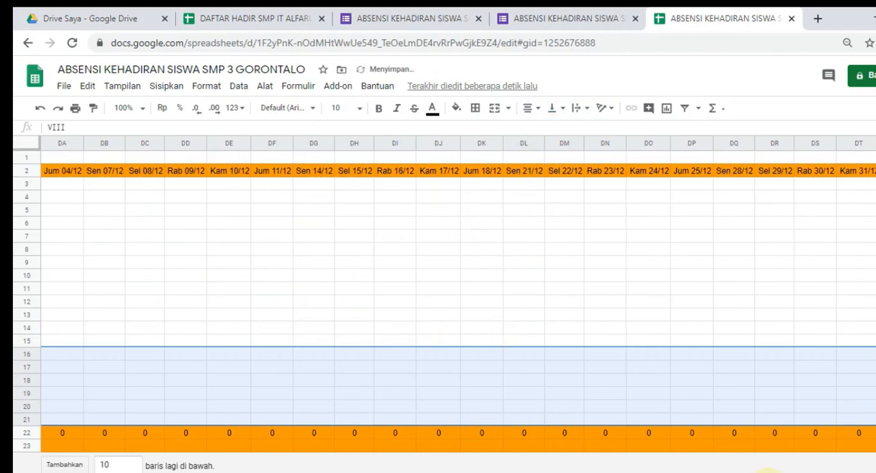
{"action": "left_click_drag", "start_coordinate": [767, 472], "coordinate": [75, 472]}
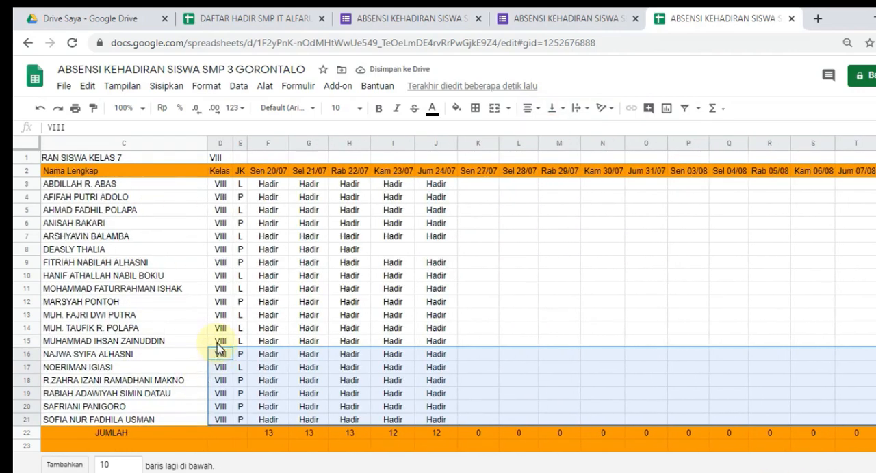
Step: Delete the empty orange row 23 below the JUMLAH row
{"action": "left_click", "coordinate": [25, 449]}
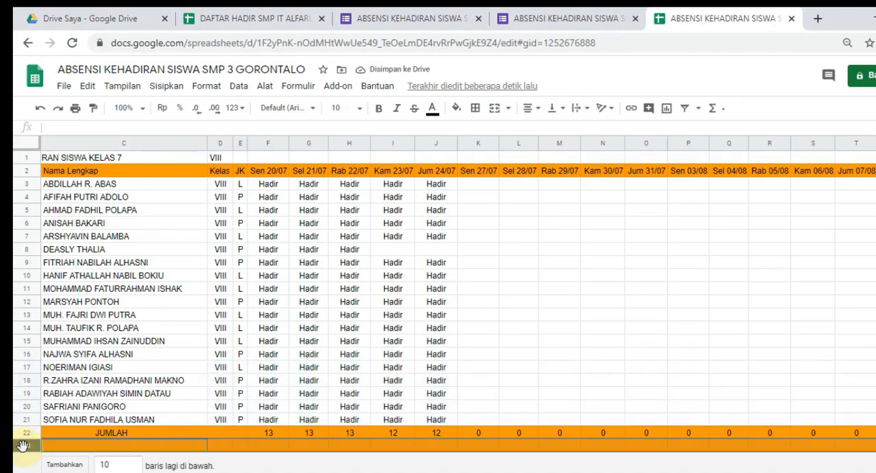
{"action": "right_click", "coordinate": [25, 448]}
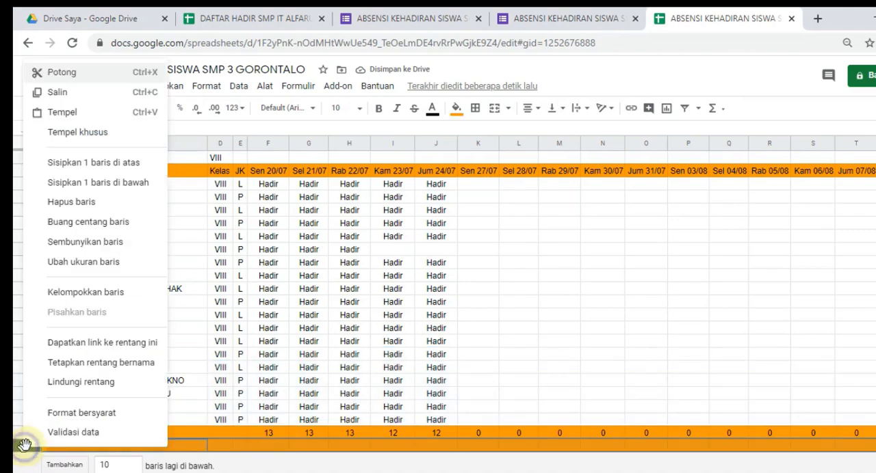
{"action": "left_click", "coordinate": [89, 205]}
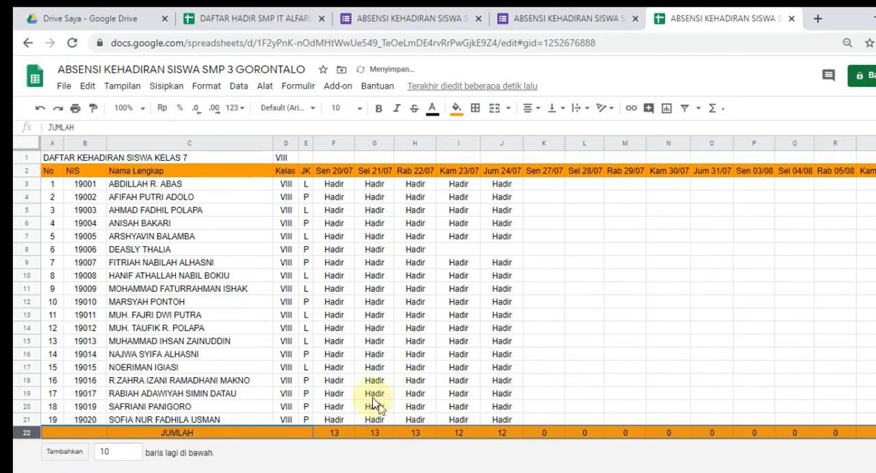
{"action": "left_click", "coordinate": [205, 380]}
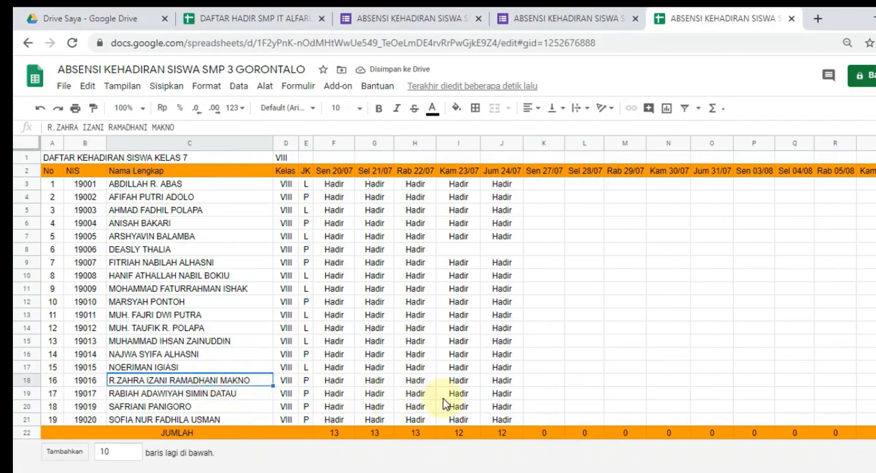
Step: Set the Sen 20/07 total in F22 to =COUNTIF(F3:F21;"HADIR")
{"action": "left_click", "coordinate": [335, 433]}
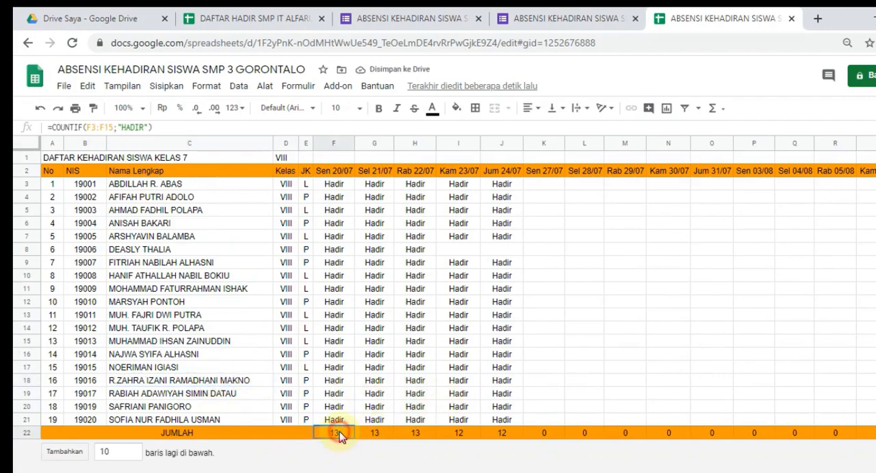
{"action": "double_click", "coordinate": [335, 433]}
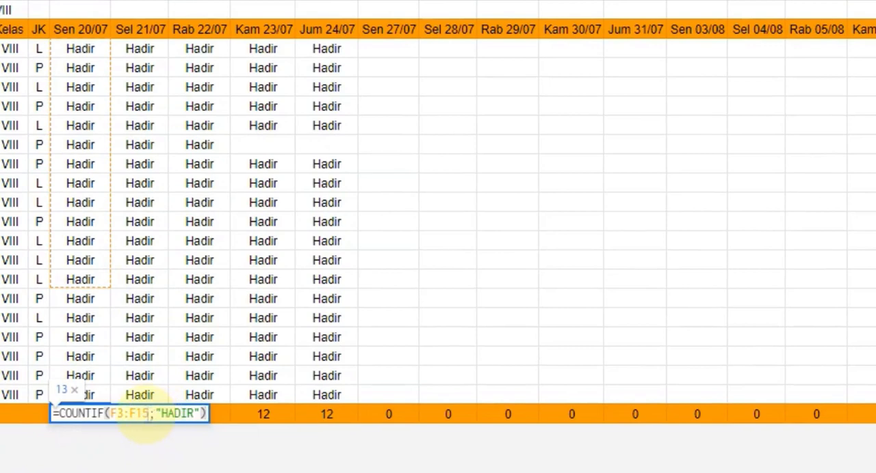
{"action": "left_click", "coordinate": [150, 414]}
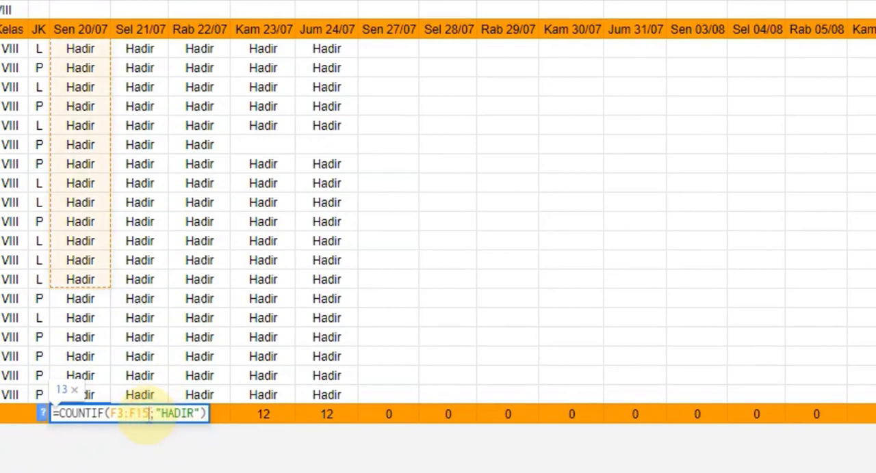
{"action": "key", "text": "BackSpace"}
{"action": "key", "text": "BackSpace"}
{"action": "type", "text": "21"}
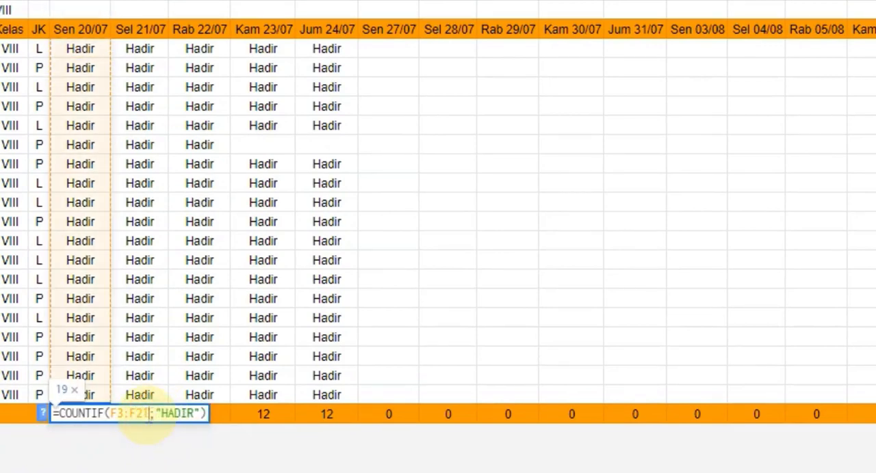
{"action": "key", "text": "Return"}
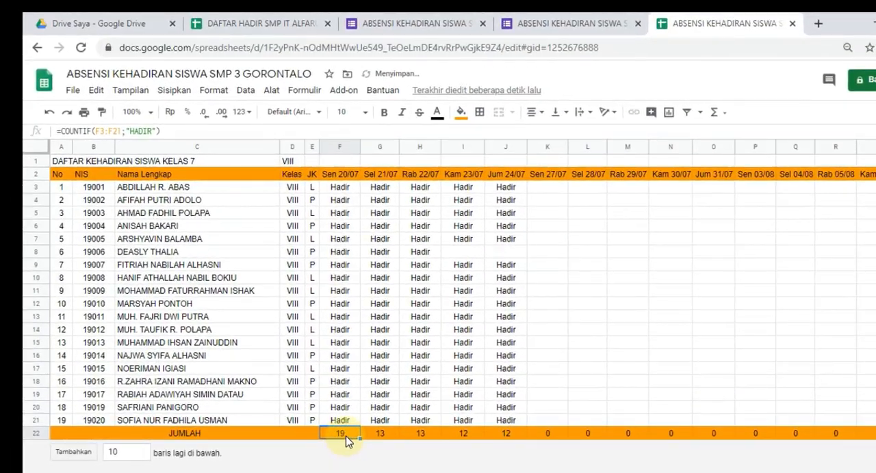
Step: Copy F22's total formula across the JUMLAH row from G22 through the last date column
{"action": "key", "text": "ctrl+c"}
{"action": "left_click", "coordinate": [378, 436]}
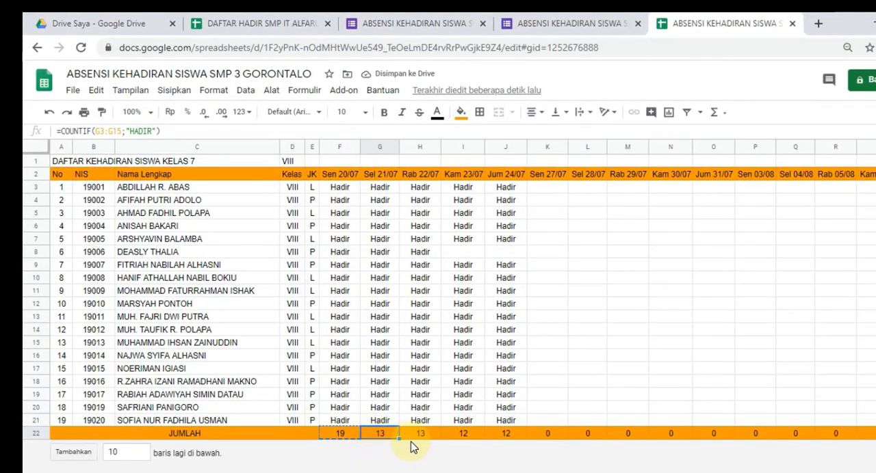
{"action": "key", "text": "ctrl+shift+Right"}
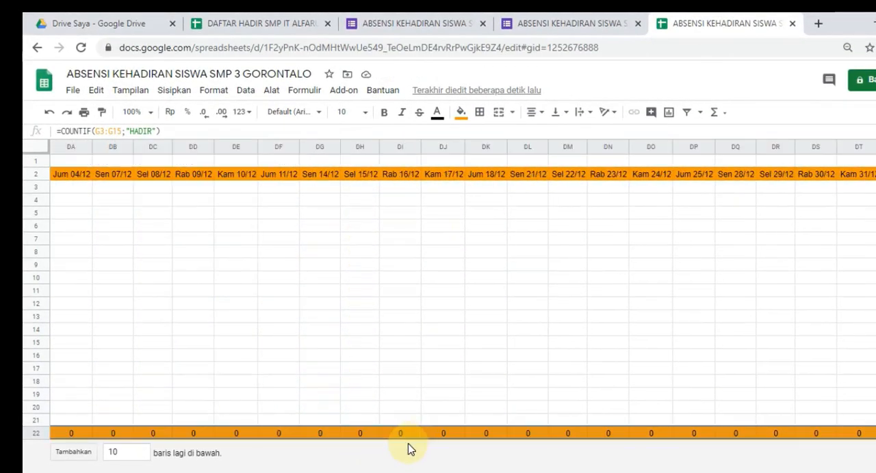
{"action": "key", "text": "ctrl+v"}
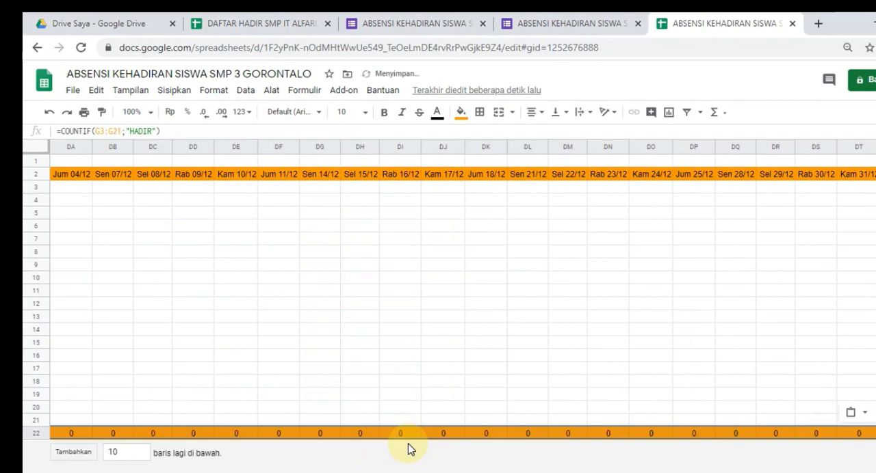
{"action": "key", "text": "Left"}
{"action": "key", "text": "Left"}
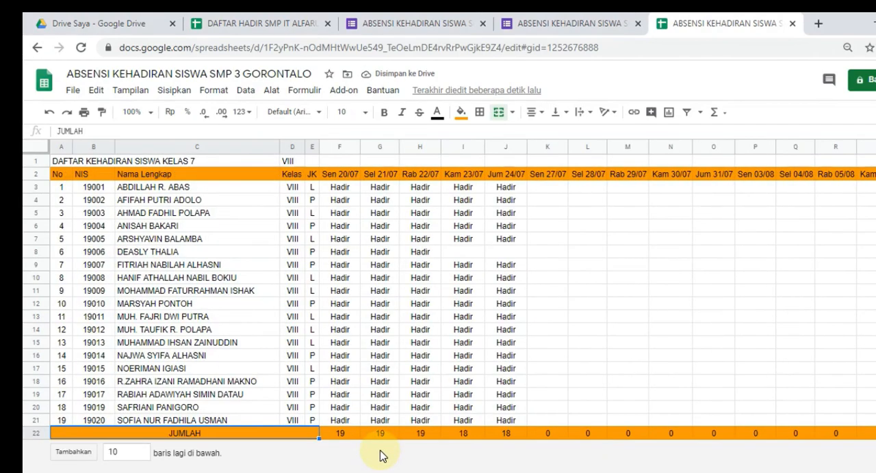
{"action": "key", "text": "Right"}
{"action": "key", "text": "Right"}
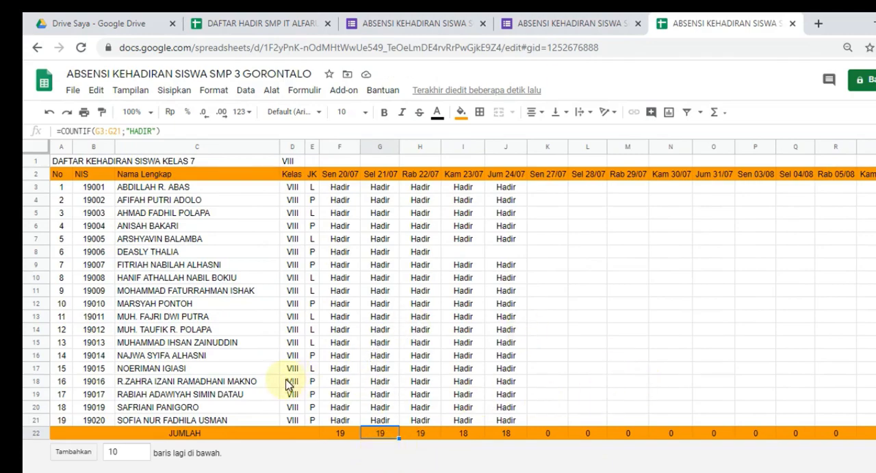
Step: Hide the VIII filter criterion in D1 by setting its text color to white
{"action": "left_click", "coordinate": [468, 369]}
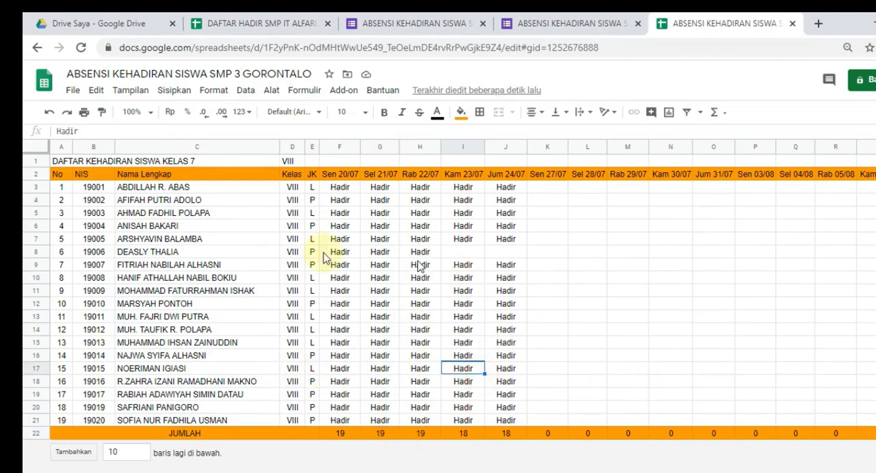
{"action": "left_click", "coordinate": [125, 188]}
{"action": "left_click", "coordinate": [94, 189]}
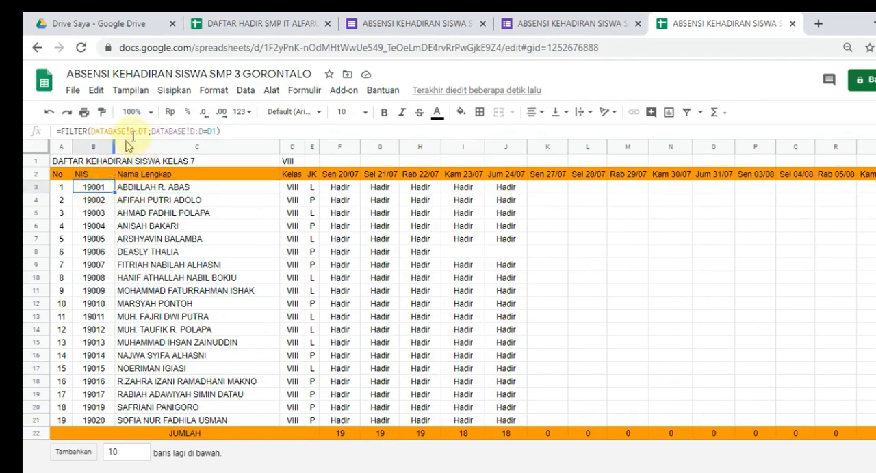
{"action": "left_click", "coordinate": [288, 164]}
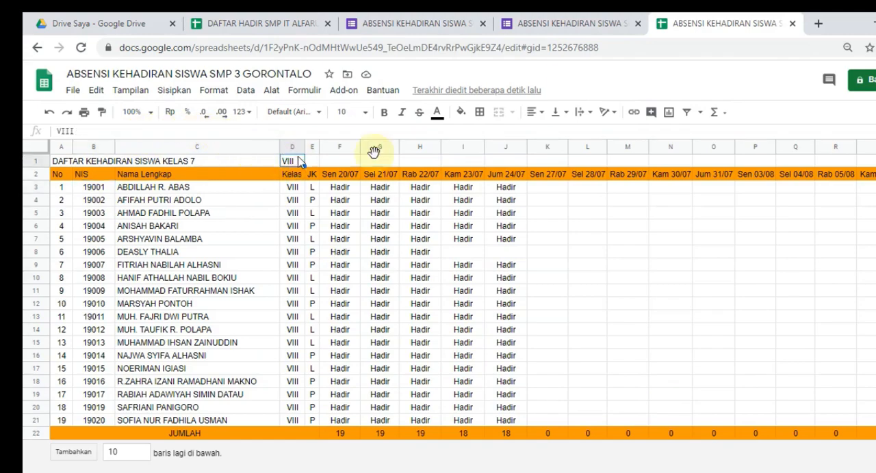
{"action": "left_click", "coordinate": [438, 115]}
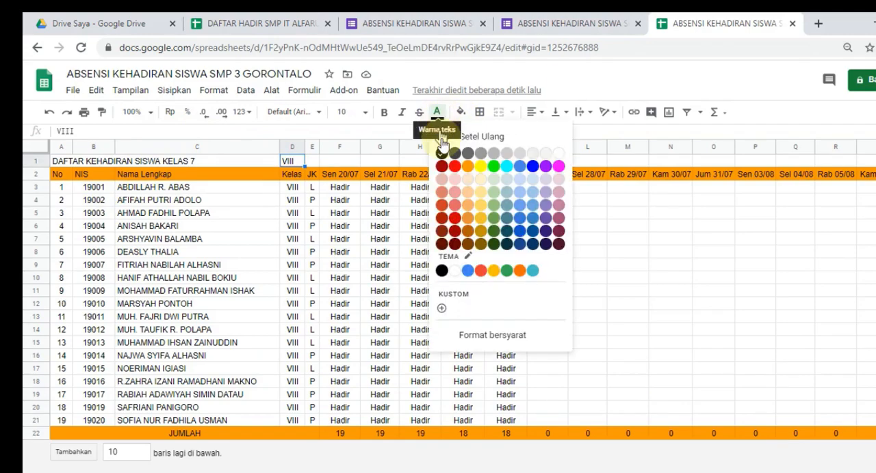
{"action": "left_click", "coordinate": [291, 232]}
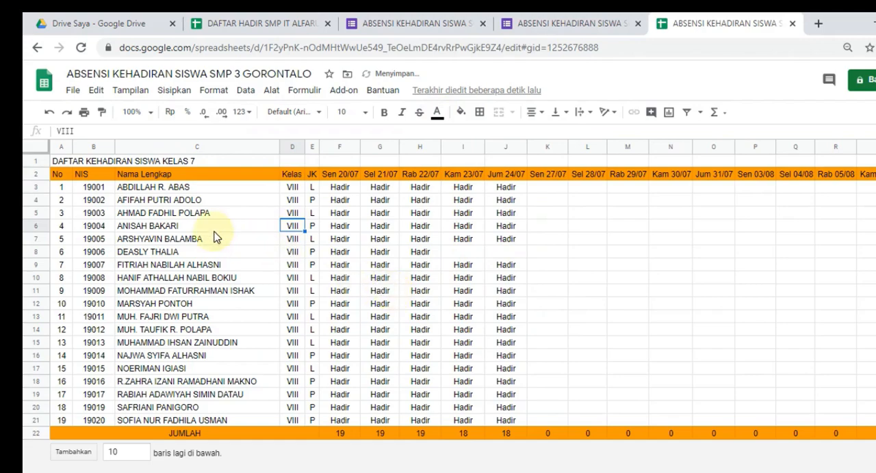
Step: Change the sheet title in A1 to DAFTAR KEHADIRAN SISWA KELAS 8
{"action": "left_click", "coordinate": [58, 164]}
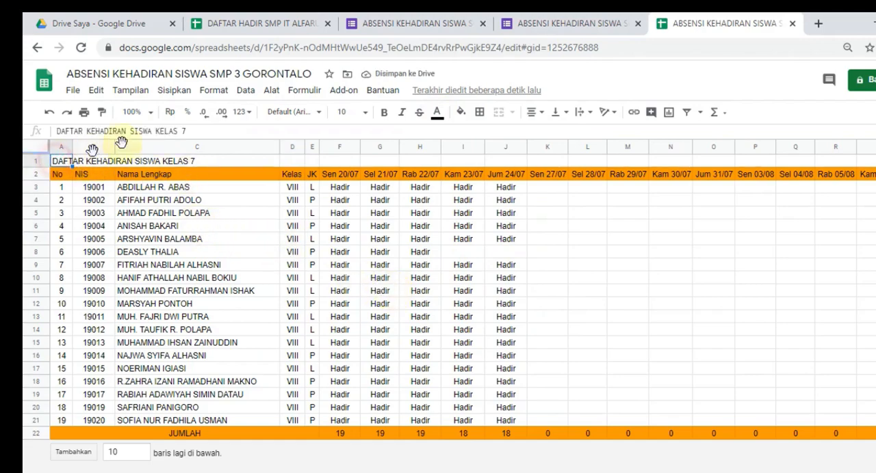
{"action": "left_click", "coordinate": [197, 131]}
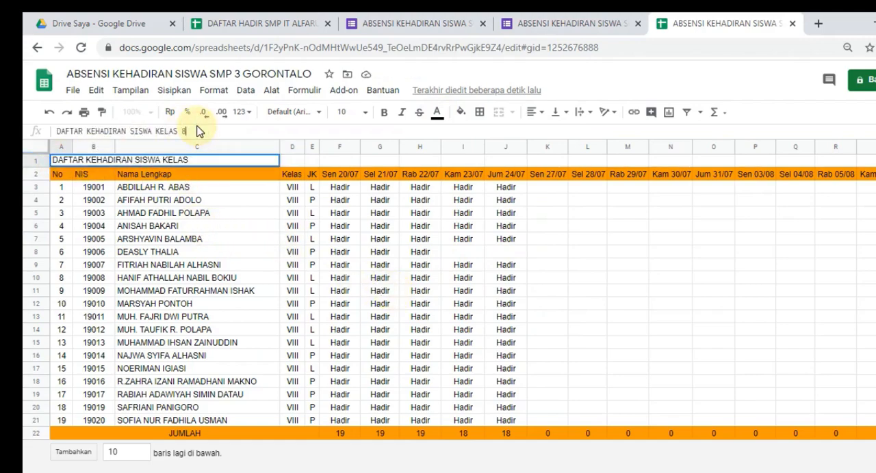
{"action": "type", "text": "8"}
{"action": "key", "text": "Return"}
{"action": "left_click", "coordinate": [178, 303]}
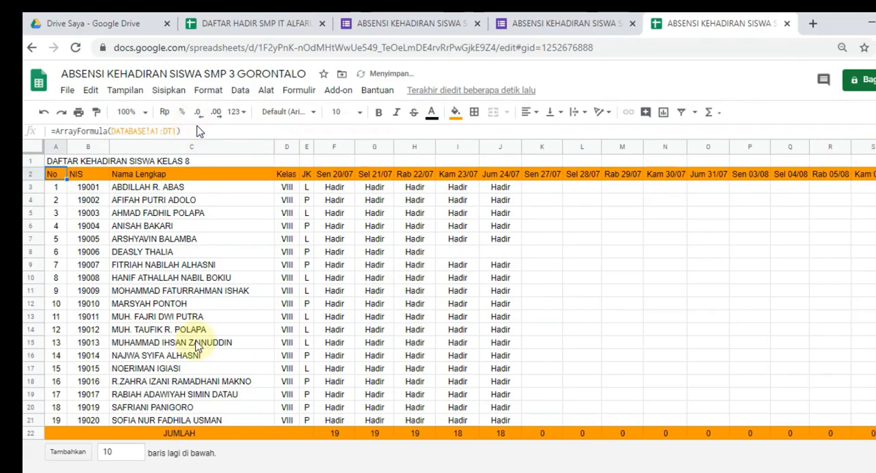
{"action": "key", "text": "F11"}
{"action": "mouse_move", "coordinate": [556, 49]}
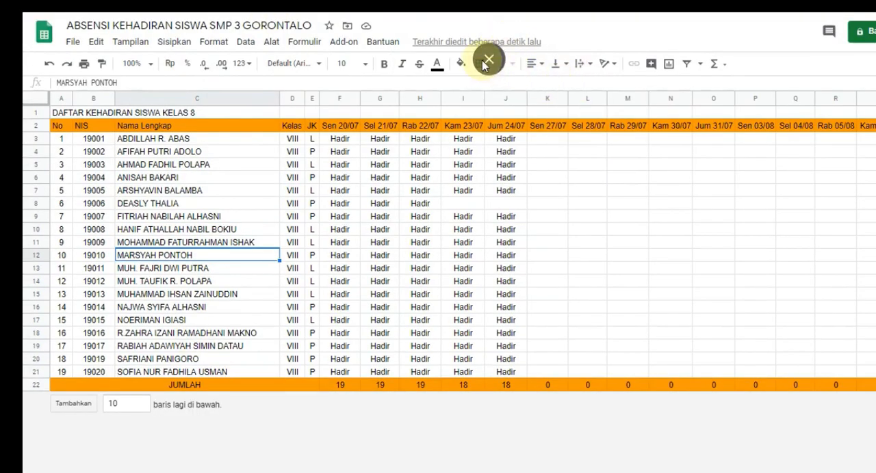
{"action": "key", "text": "F11"}
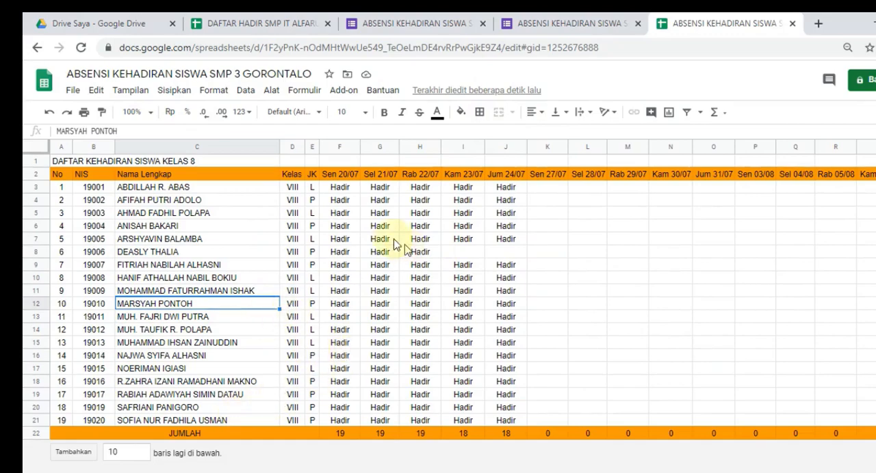
Step: Examine the daily attendance marks in KELAS 8 and the submitted responses down to the last entry in RESPON SISWA
{"action": "left_click", "coordinate": [347, 192]}
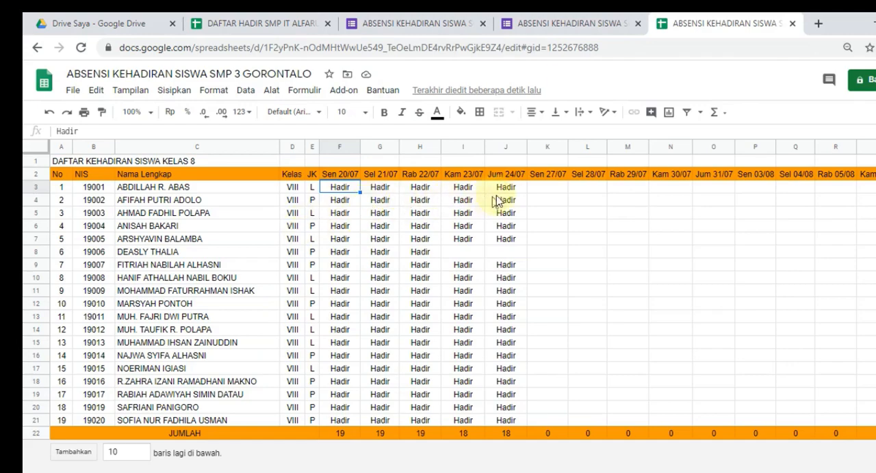
{"action": "left_click", "coordinate": [509, 253]}
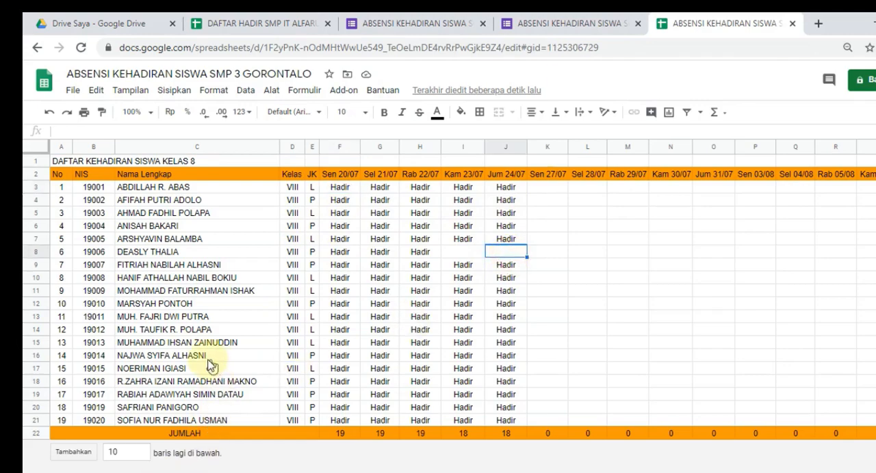
{"action": "left_click", "coordinate": [208, 362]}
{"action": "scroll", "coordinate": [182, 413], "scroll_direction": "down", "scroll_amount": 17}
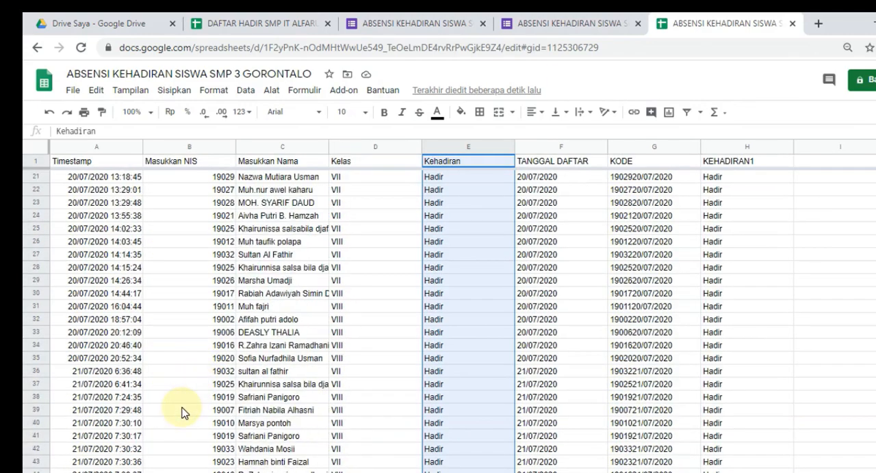
{"action": "scroll", "coordinate": [182, 413], "scroll_direction": "down", "scroll_amount": 20}
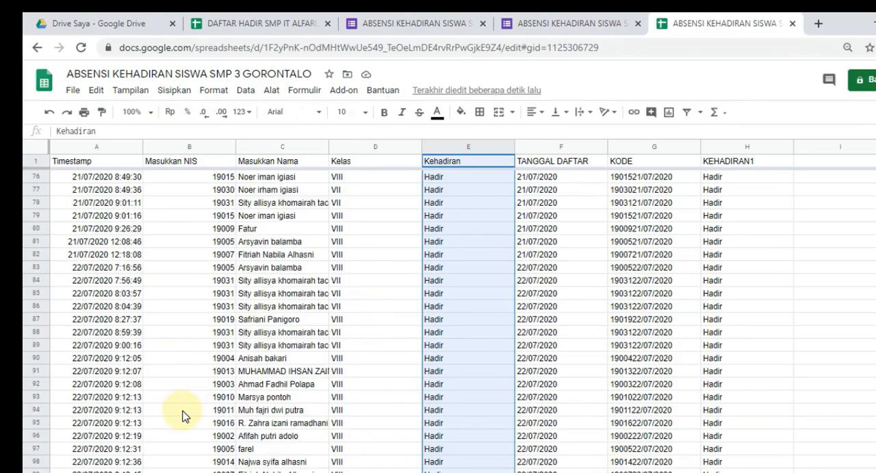
{"action": "scroll", "coordinate": [183, 416], "scroll_direction": "down", "scroll_amount": 16}
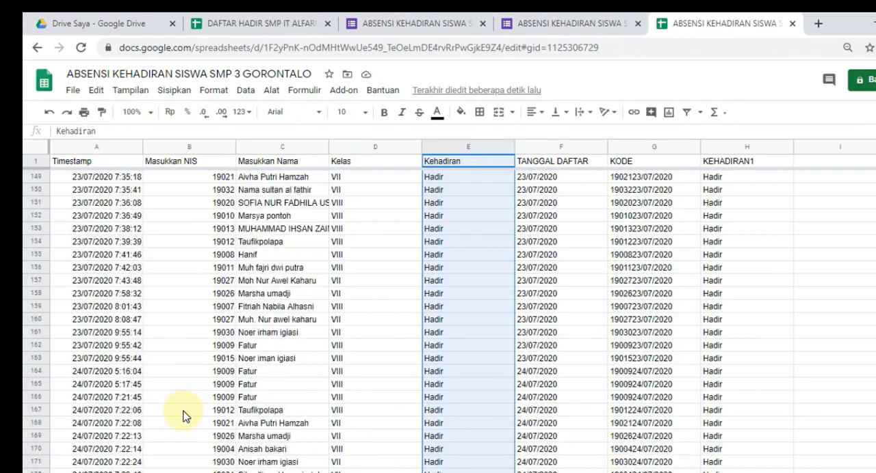
{"action": "scroll", "coordinate": [183, 415], "scroll_direction": "down", "scroll_amount": 14}
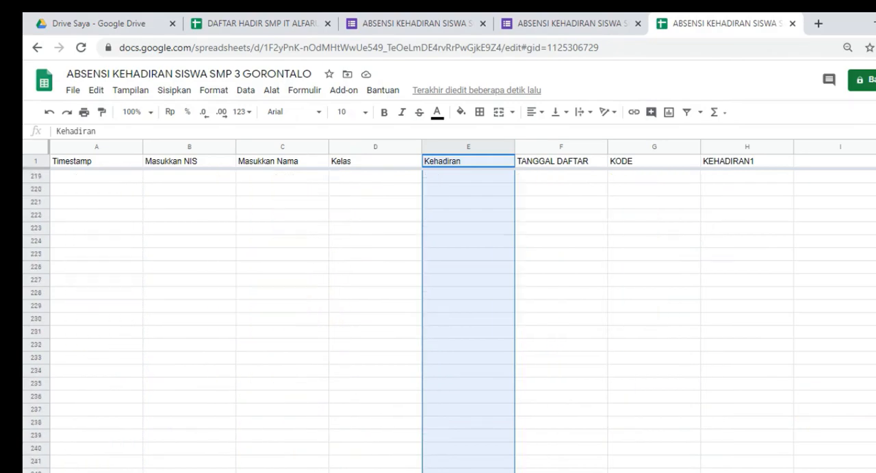
{"action": "scroll", "coordinate": [452, 314], "scroll_direction": "up", "scroll_amount": 6}
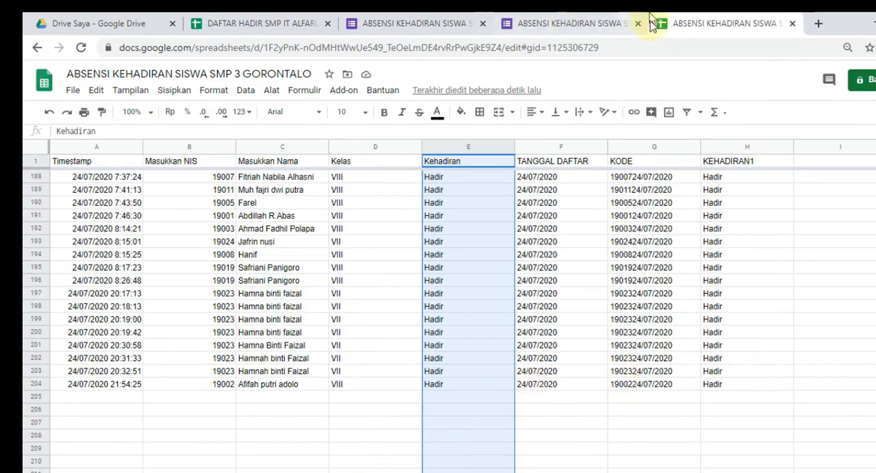
Step: Start another response in the attendance form and copy the NIS in B8 of the KELAS 8 sheet
{"action": "left_click", "coordinate": [580, 22]}
{"action": "left_click", "coordinate": [345, 182]}
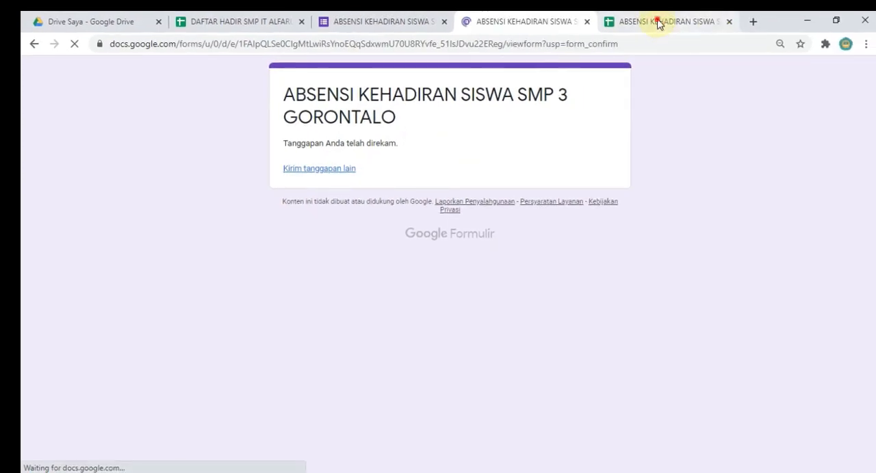
{"action": "left_click", "coordinate": [658, 23]}
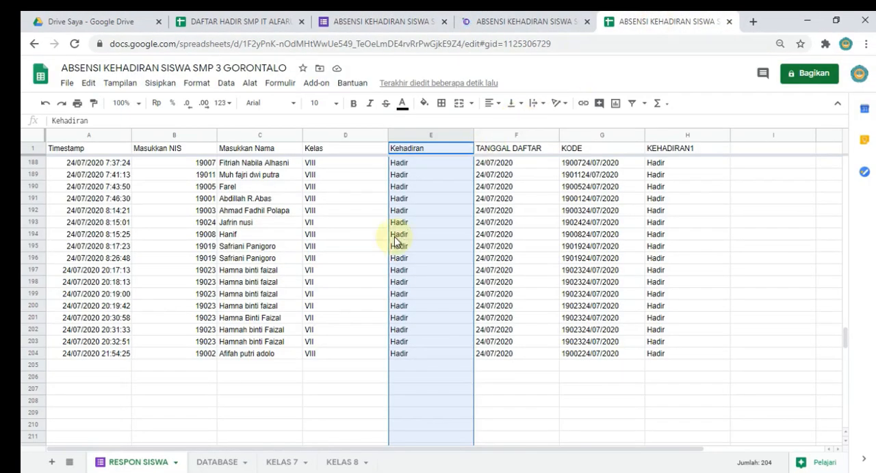
{"action": "left_click", "coordinate": [219, 463]}
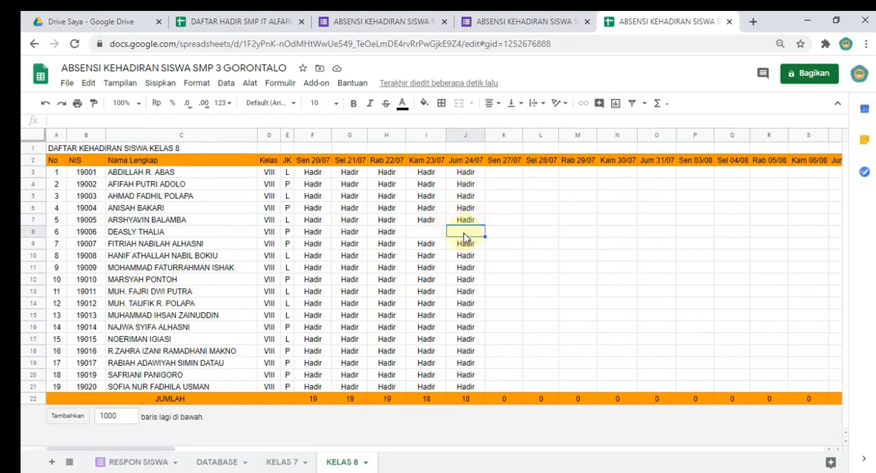
{"action": "left_click", "coordinate": [84, 234]}
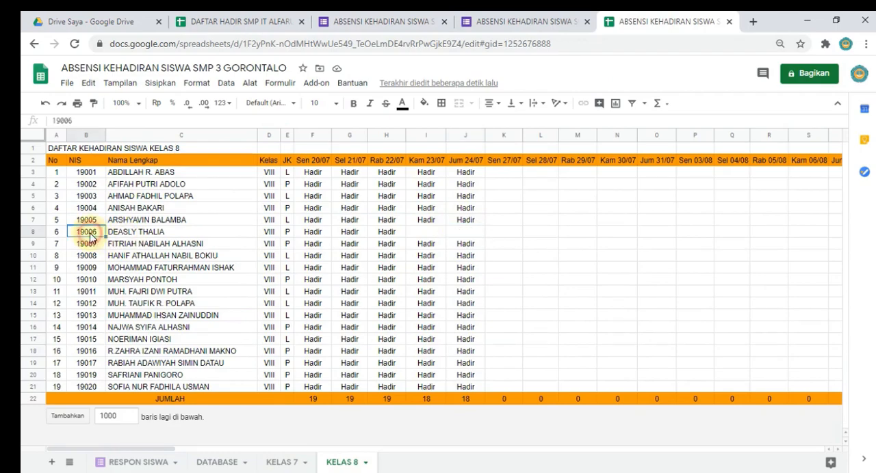
Step: Submit the attendance form with the student's NIS and name, Kelas VIII and Kehadiran Hadir
{"action": "left_click", "coordinate": [523, 21]}
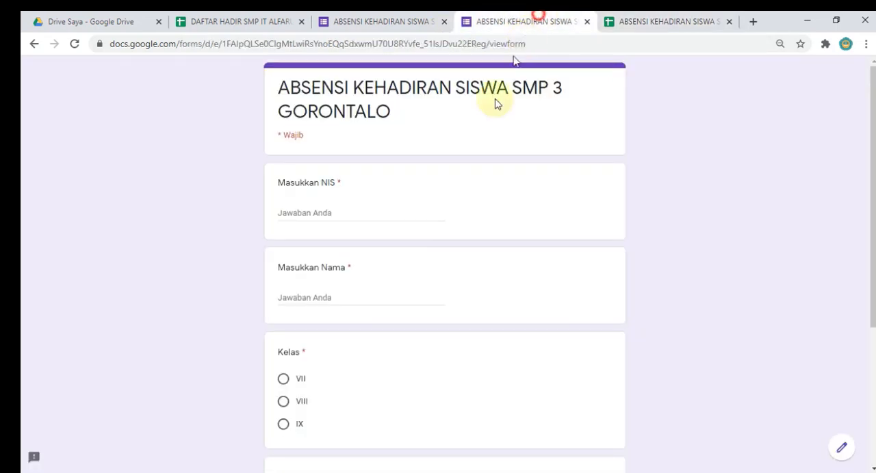
{"action": "left_click", "coordinate": [320, 211]}
{"action": "type", "text": "19006"}
{"action": "left_click", "coordinate": [300, 298]}
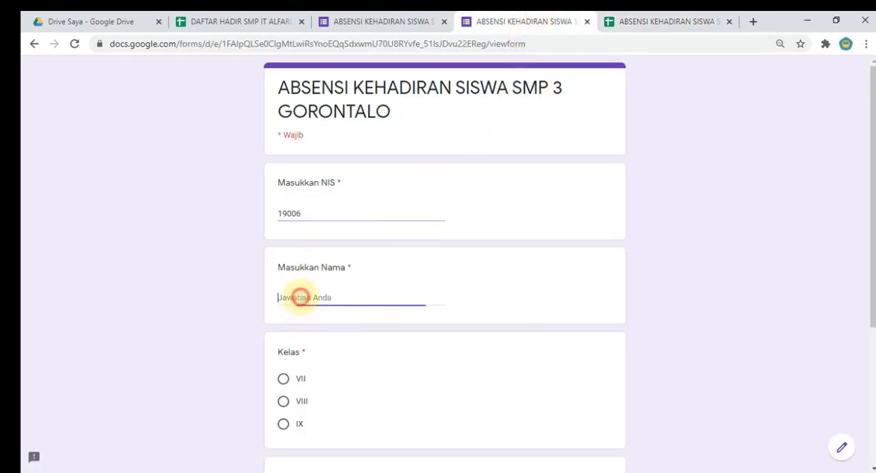
{"action": "type", "text": "DE"}
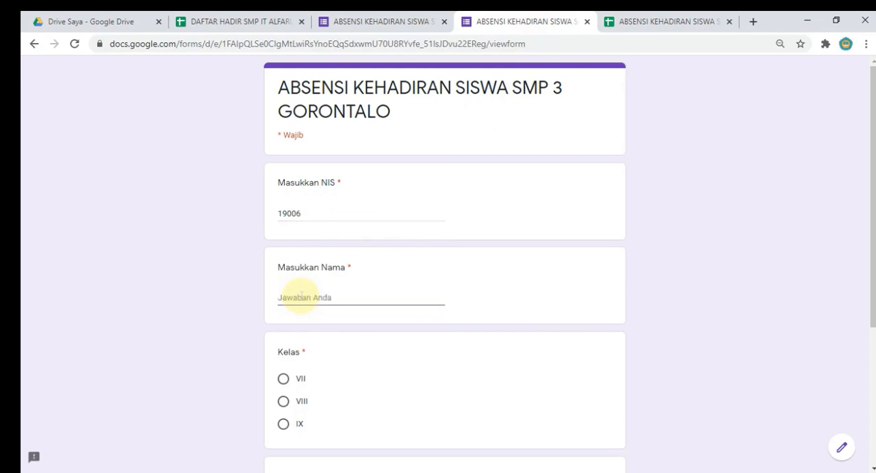
{"action": "scroll", "coordinate": [301, 296], "scroll_direction": "down", "scroll_amount": 2}
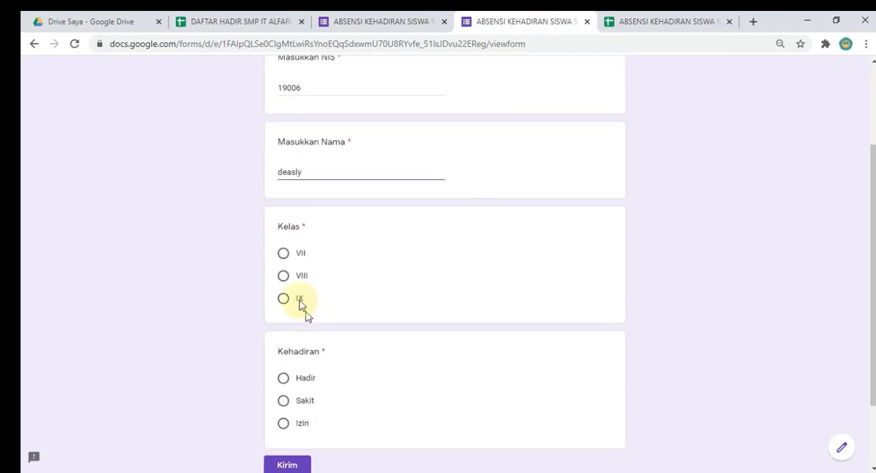
{"action": "left_click", "coordinate": [283, 275]}
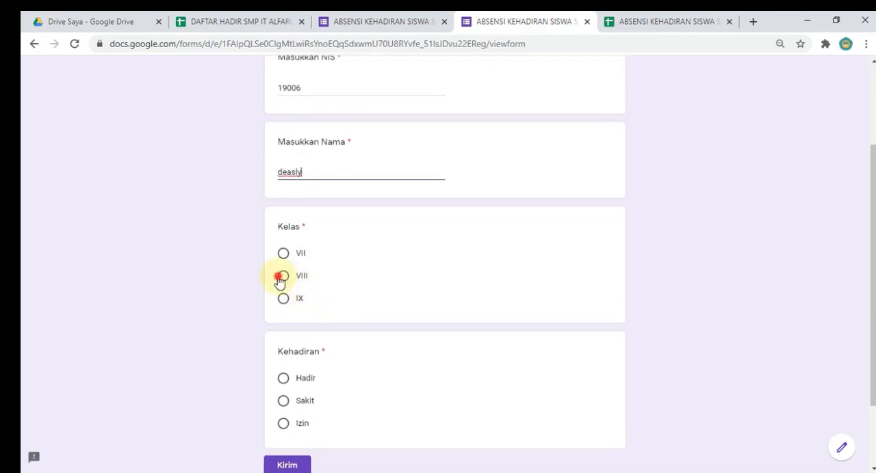
{"action": "left_click", "coordinate": [292, 380]}
{"action": "left_click", "coordinate": [288, 465]}
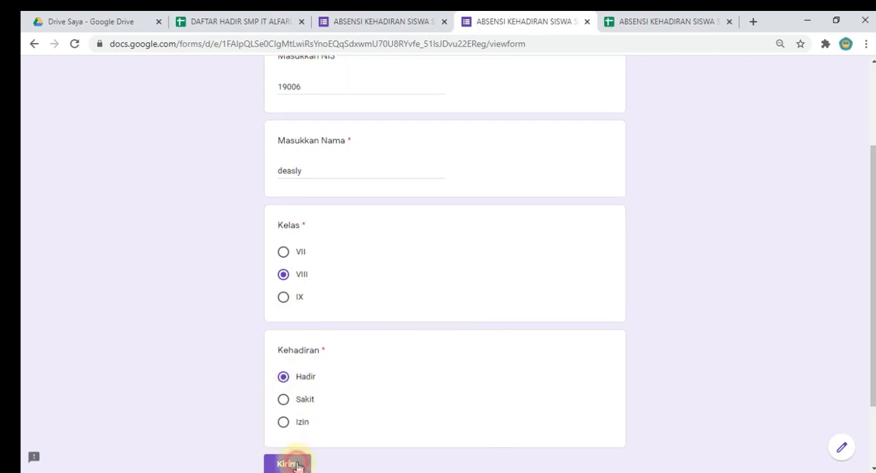
Step: Look through the RESPON SISWA sheet for the newly submitted form response
{"action": "left_click", "coordinate": [667, 17]}
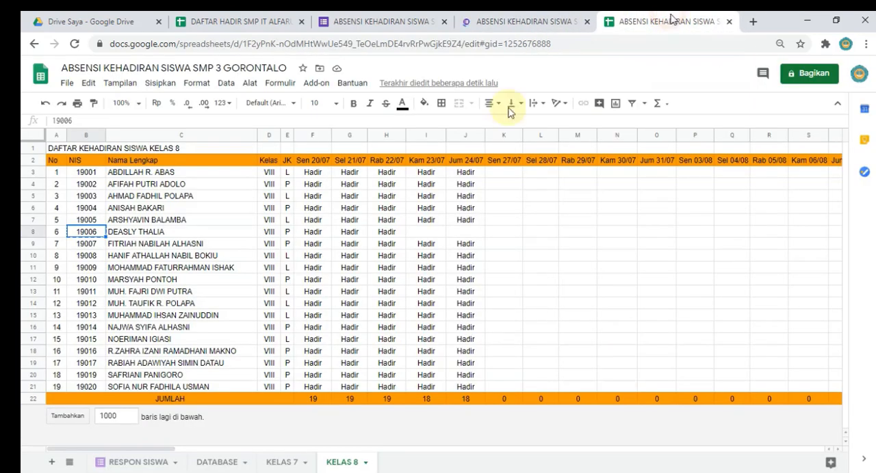
{"action": "left_click", "coordinate": [140, 463]}
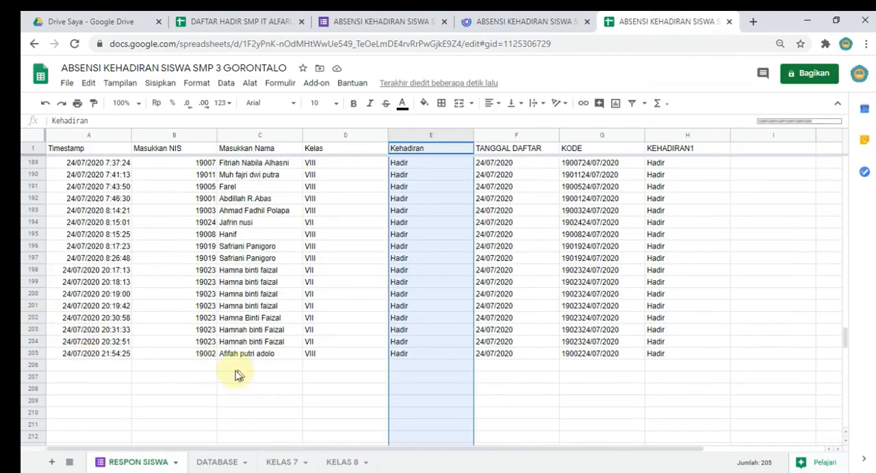
{"action": "left_click", "coordinate": [232, 367]}
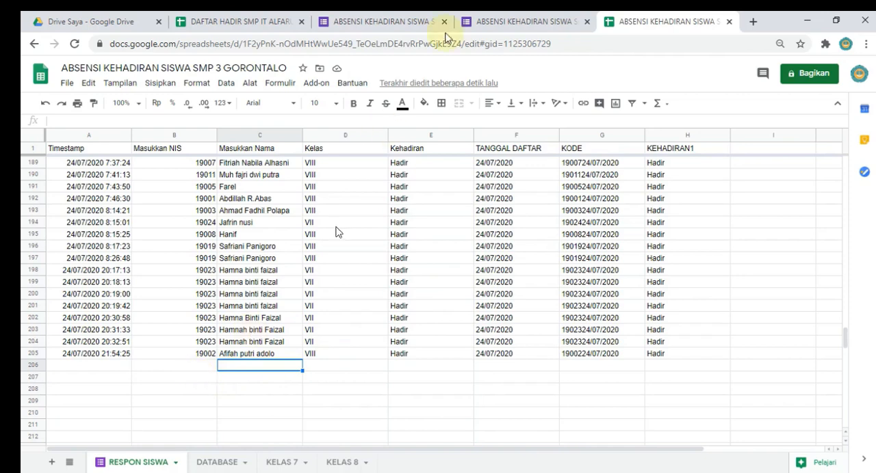
{"action": "left_click", "coordinate": [522, 15]}
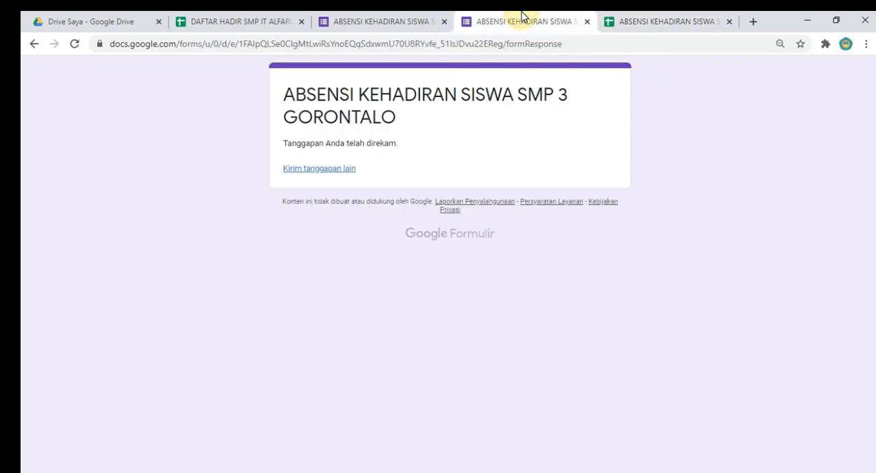
{"action": "left_click", "coordinate": [594, 16]}
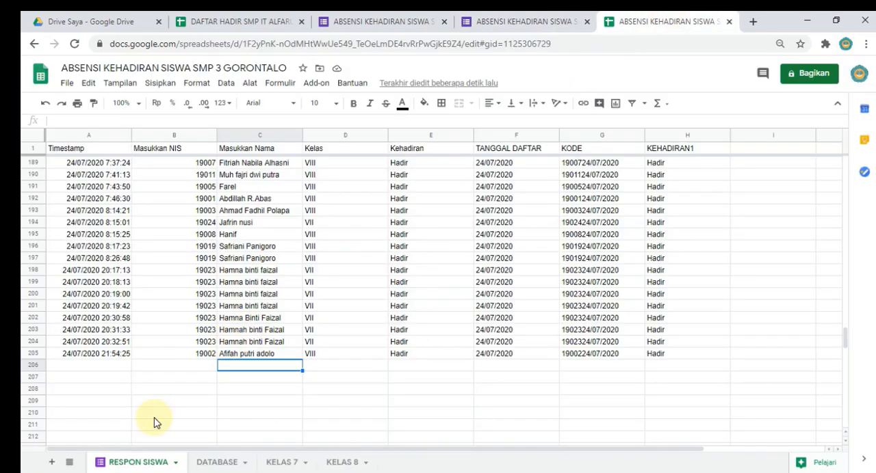
{"action": "scroll", "coordinate": [169, 401], "scroll_direction": "down", "scroll_amount": 3}
{"action": "scroll", "coordinate": [169, 401], "scroll_direction": "up", "scroll_amount": 15}
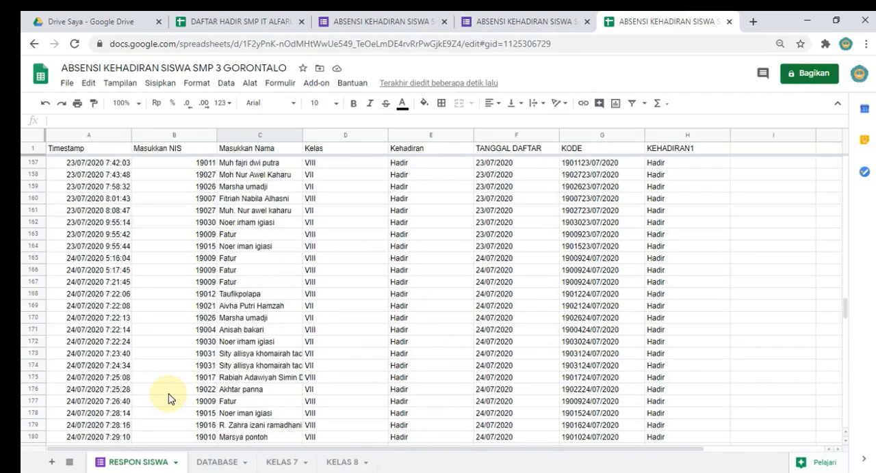
{"action": "scroll", "coordinate": [169, 400], "scroll_direction": "up", "scroll_amount": 19}
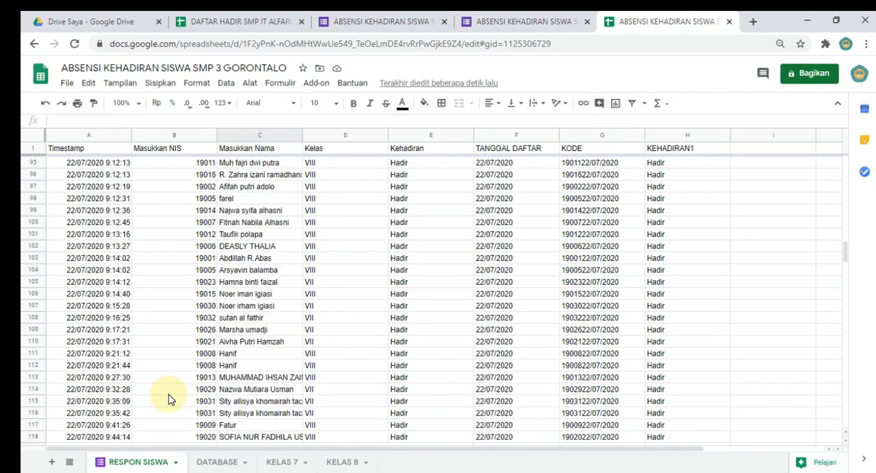
{"action": "scroll", "coordinate": [169, 401], "scroll_direction": "up", "scroll_amount": 20}
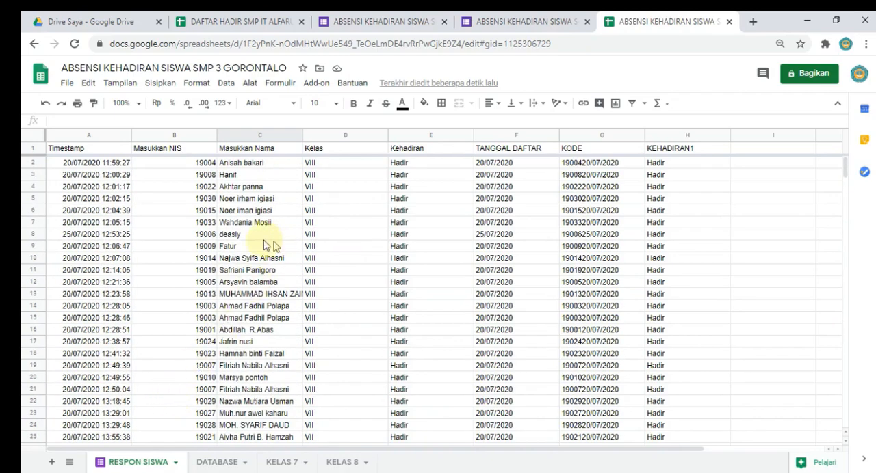
{"action": "left_click", "coordinate": [248, 236]}
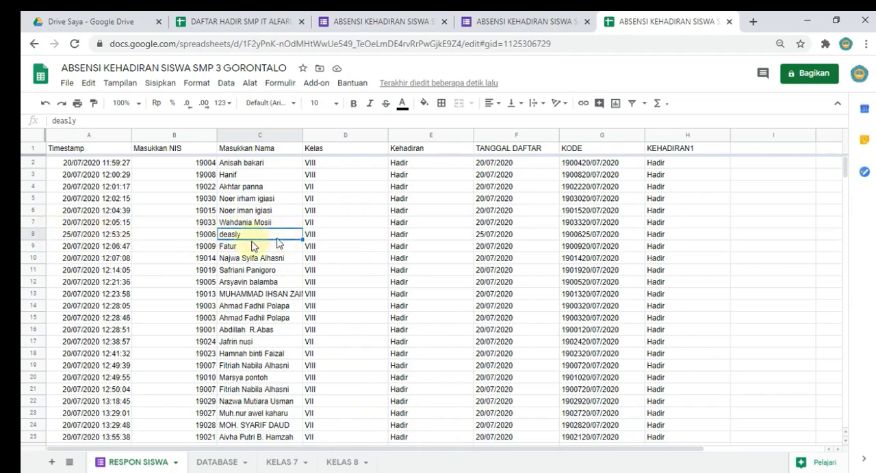
{"action": "left_click", "coordinate": [94, 235]}
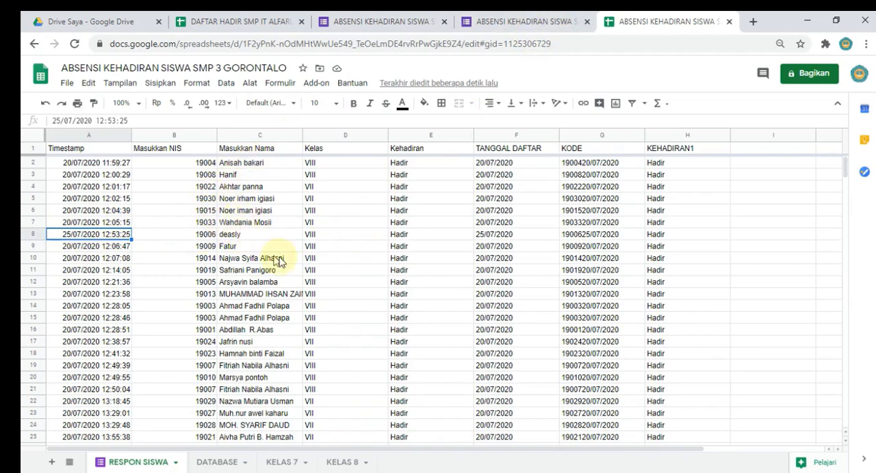
{"action": "left_click", "coordinate": [408, 235], "text": "shift"}
{"action": "key", "text": "ctrl+c"}
{"action": "scroll", "coordinate": [264, 289], "scroll_direction": "down", "scroll_amount": 5}
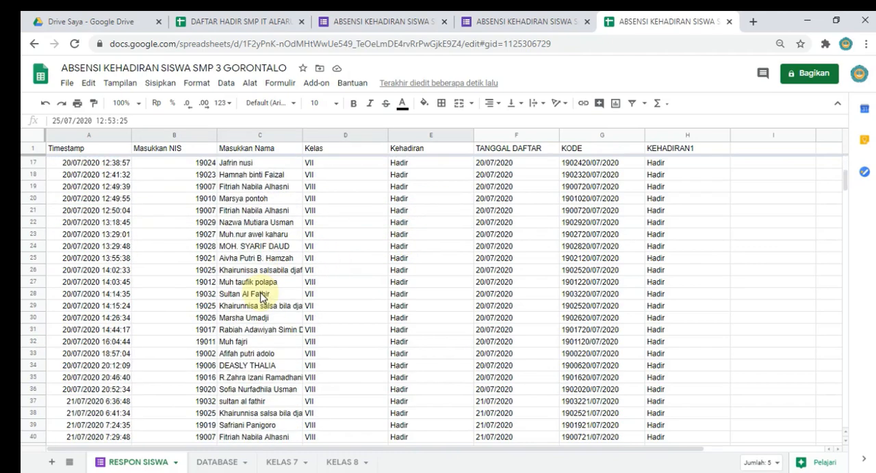
{"action": "scroll", "coordinate": [260, 297], "scroll_direction": "up", "scroll_amount": 5}
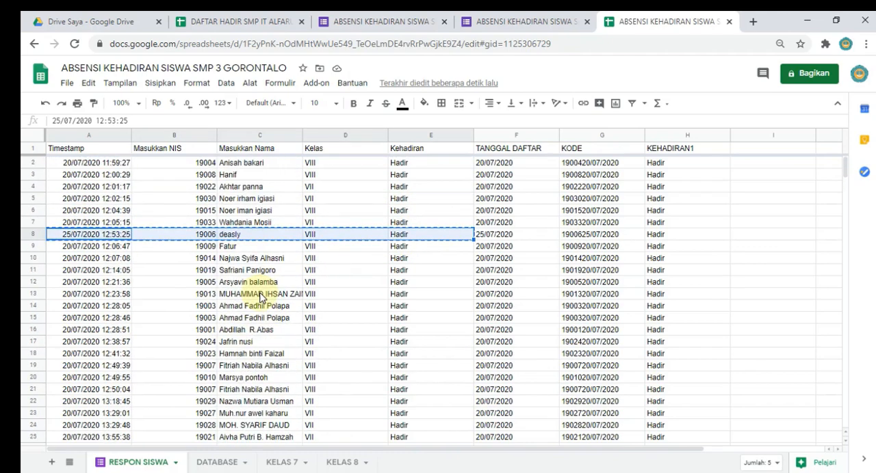
{"action": "left_click", "coordinate": [90, 236]}
{"action": "key", "text": "Escape"}
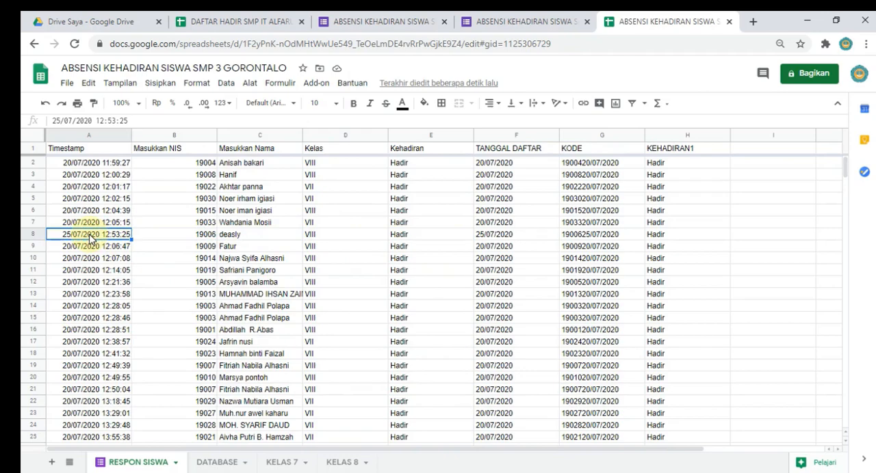
Step: Try to set the row 8 timestamp in RESPON SISWA to 25 July 2020 with the date picker
{"action": "double_click", "coordinate": [68, 235]}
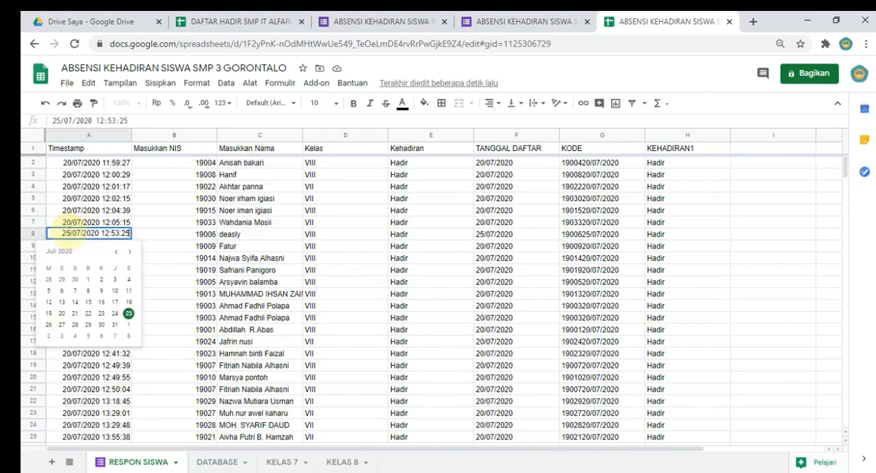
{"action": "left_click", "coordinate": [129, 315]}
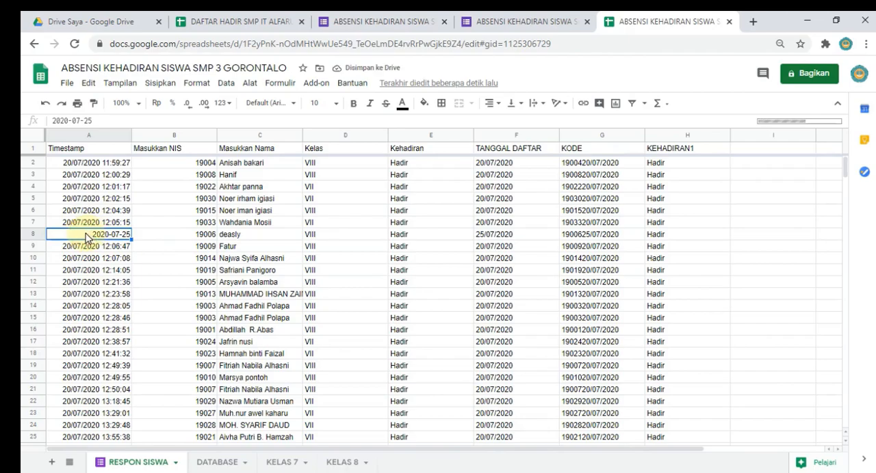
{"action": "left_click", "coordinate": [103, 260]}
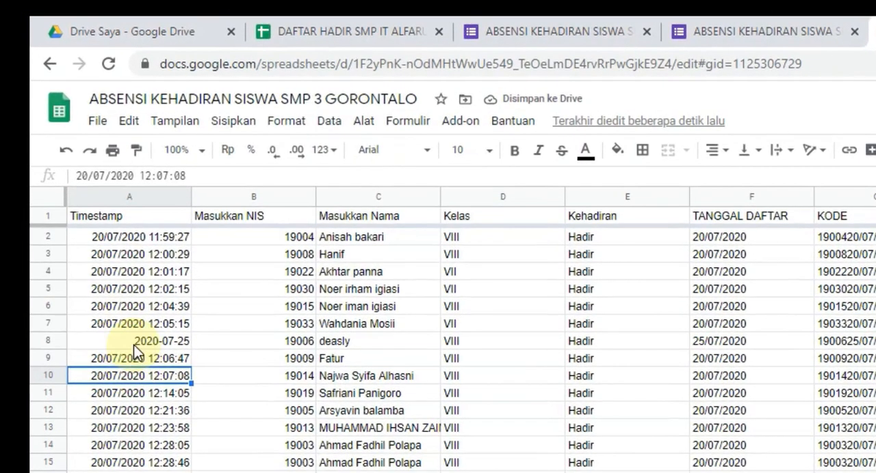
Step: Change the timestamp in A8 of the RESPON SISWA sheet to 24/07/2020 12:53:25
{"action": "left_click", "coordinate": [119, 336]}
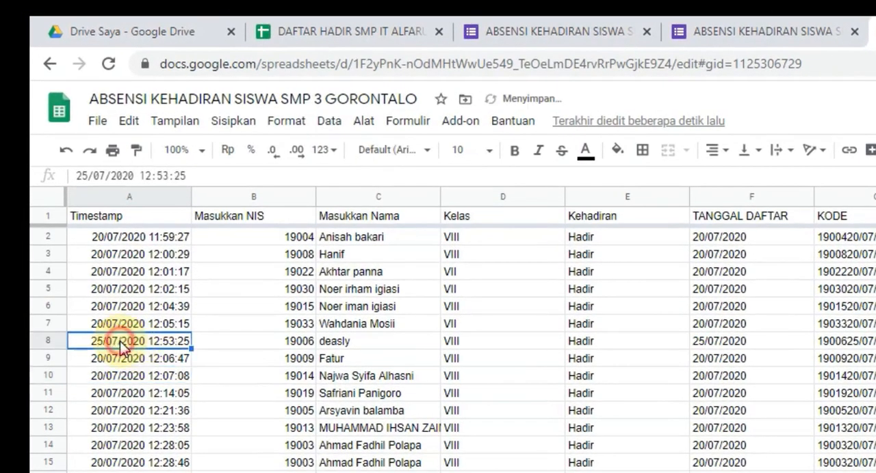
{"action": "double_click", "coordinate": [102, 339]}
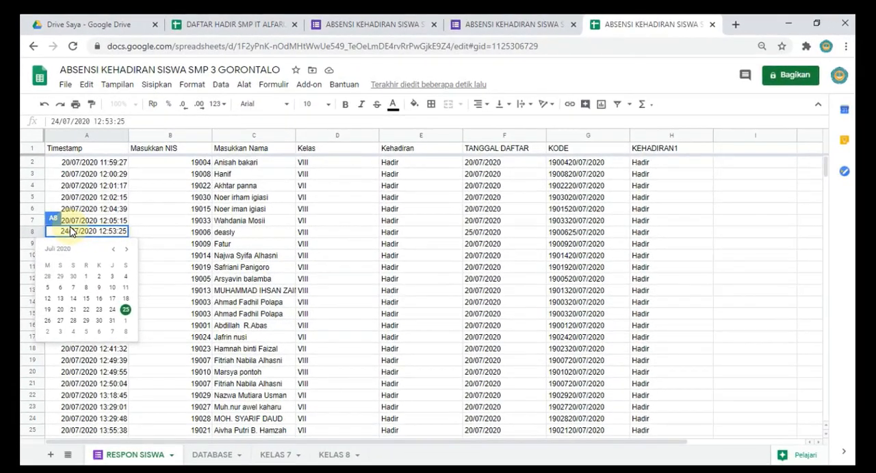
{"action": "key", "text": "Return"}
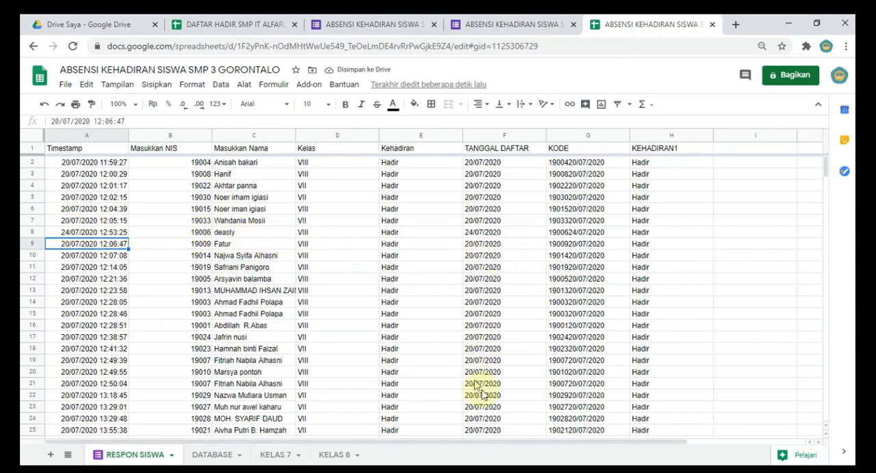
Step: Check the attendance marks for Jum 24/07 in the KELAS 8 and DATABASE sheets
{"action": "left_click", "coordinate": [335, 455]}
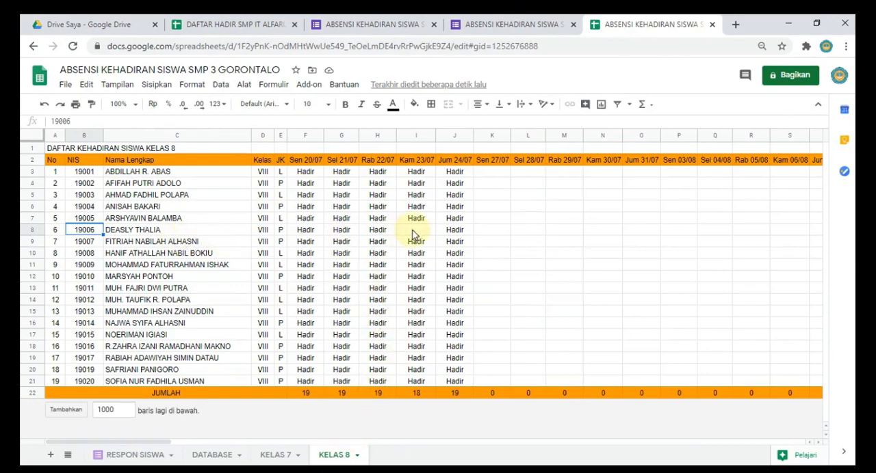
{"action": "left_click", "coordinate": [212, 454]}
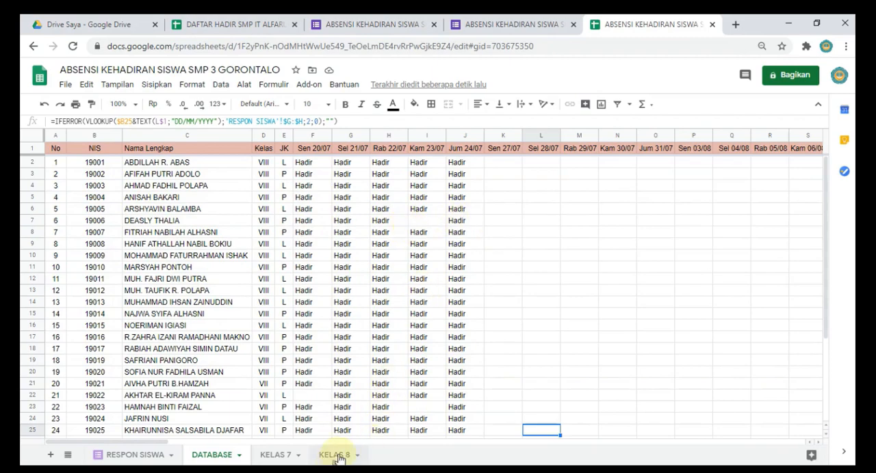
Step: Narrow the Masukkan NIS column in the RESPON SISWA sheet
{"action": "left_click", "coordinate": [136, 455]}
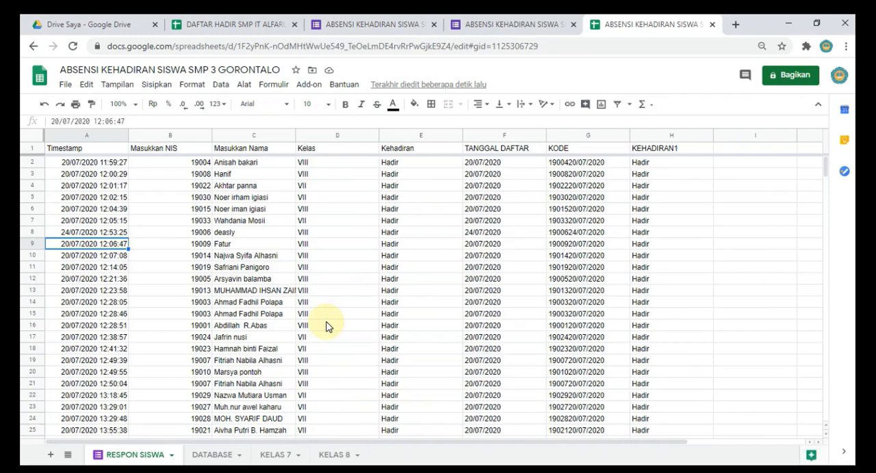
{"action": "scroll", "coordinate": [326, 327], "scroll_direction": "down", "scroll_amount": 5}
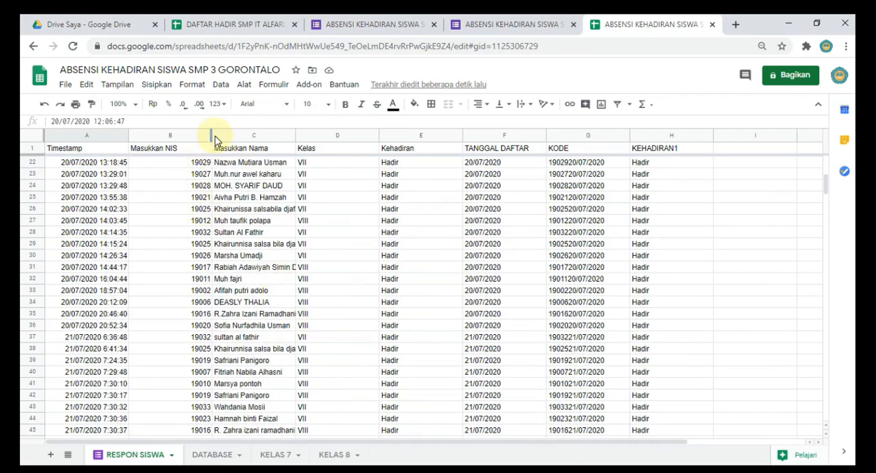
{"action": "left_click_drag", "start_coordinate": [211, 136], "coordinate": [194, 260]}
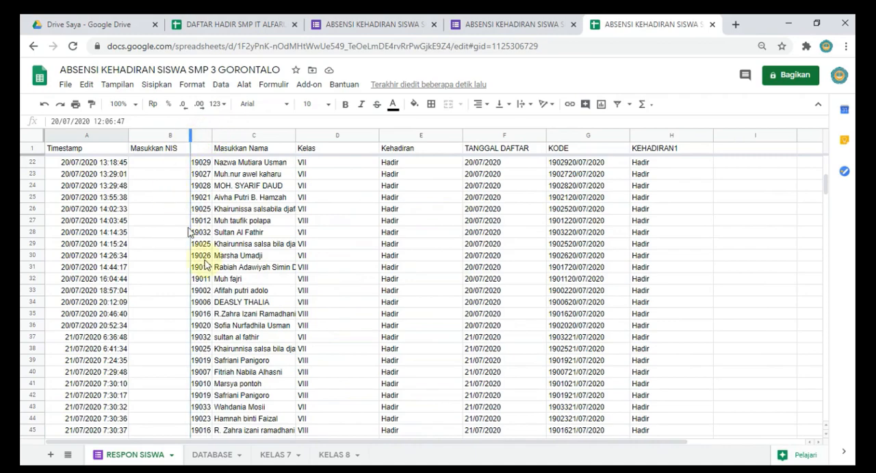
{"action": "left_click", "coordinate": [266, 349]}
{"action": "scroll", "coordinate": [405, 335], "scroll_direction": "up", "scroll_amount": 5}
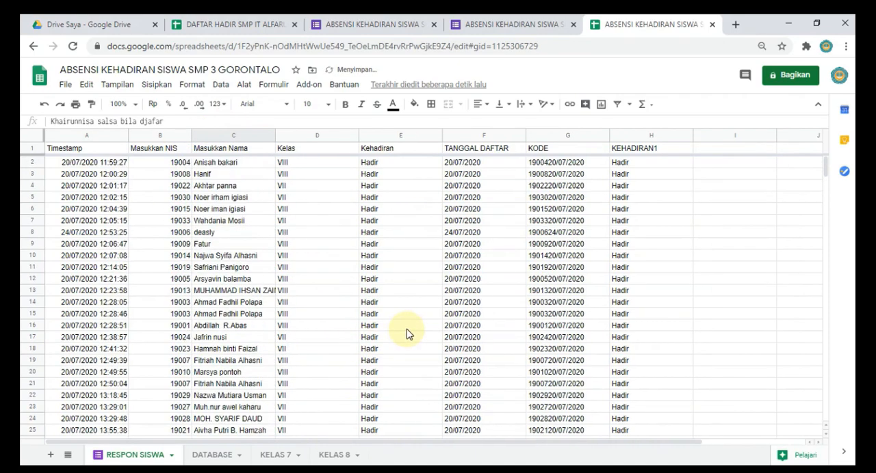
Step: Review the daily attendance in the KELAS 8 and KELAS 7 sheets and inspect the class value in D1 of KELAS 8
{"action": "left_click", "coordinate": [338, 455]}
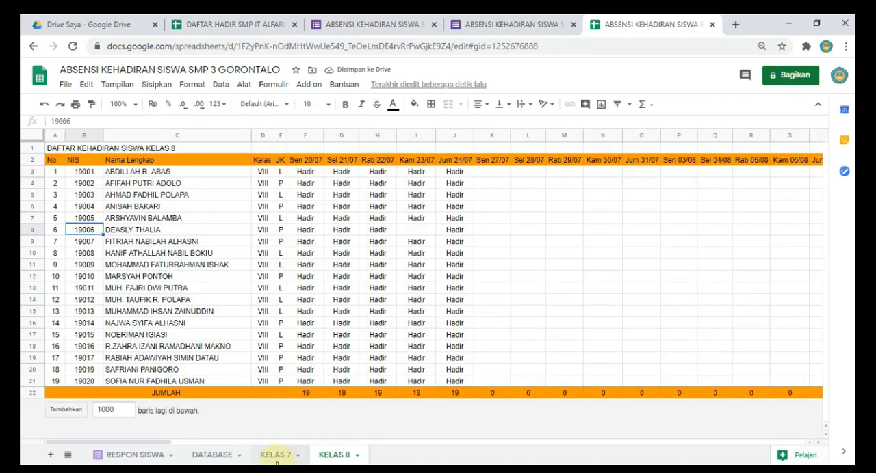
{"action": "left_click", "coordinate": [278, 459]}
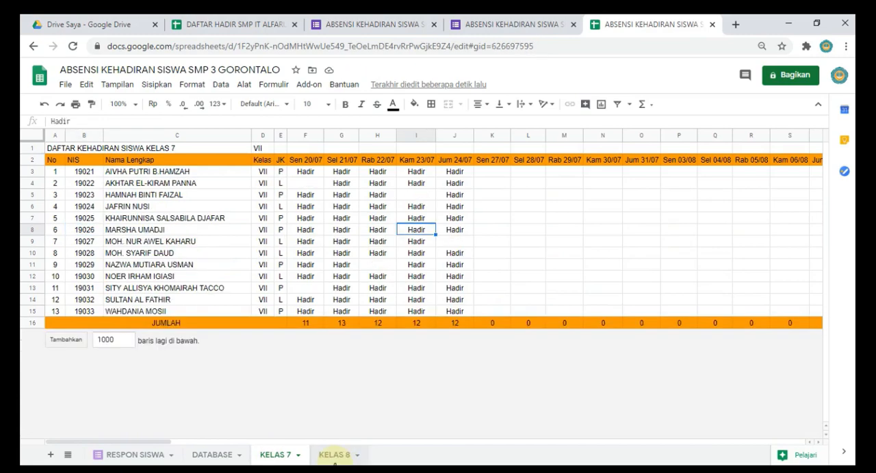
{"action": "left_click", "coordinate": [334, 457]}
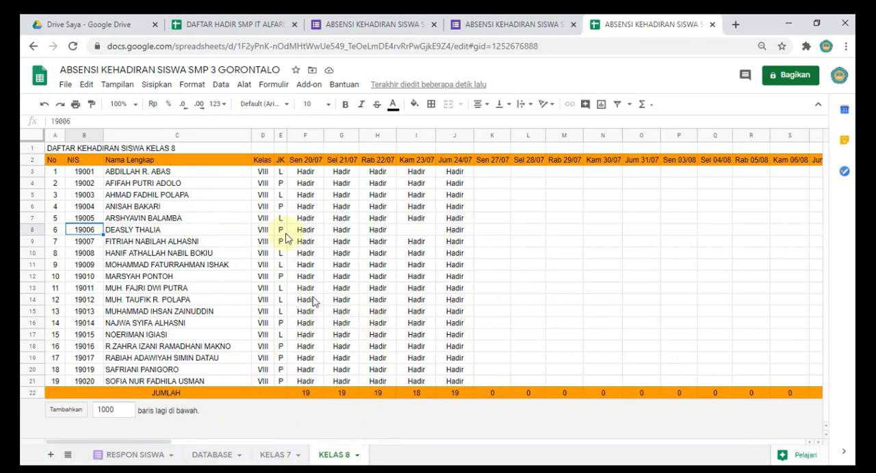
{"action": "left_click", "coordinate": [261, 149]}
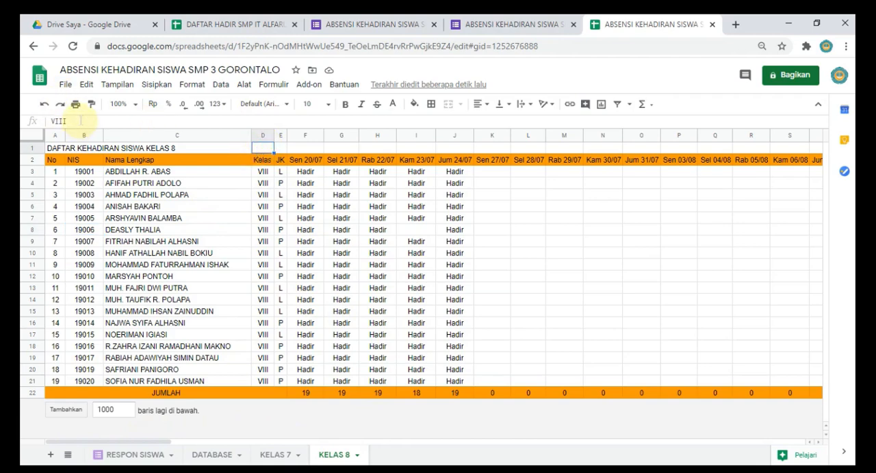
Step: Duplicate the KELAS 8 sheet and select the class value in D1 of the copy
{"action": "right_click", "coordinate": [334, 456]}
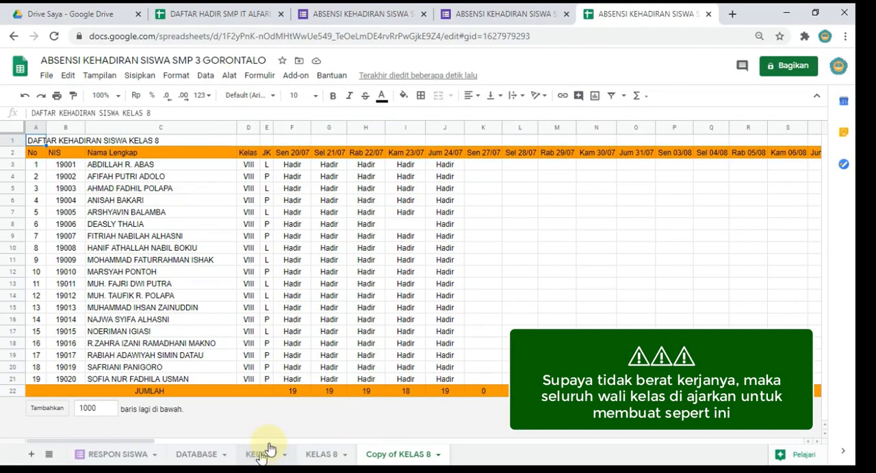
{"action": "left_click", "coordinate": [253, 140]}
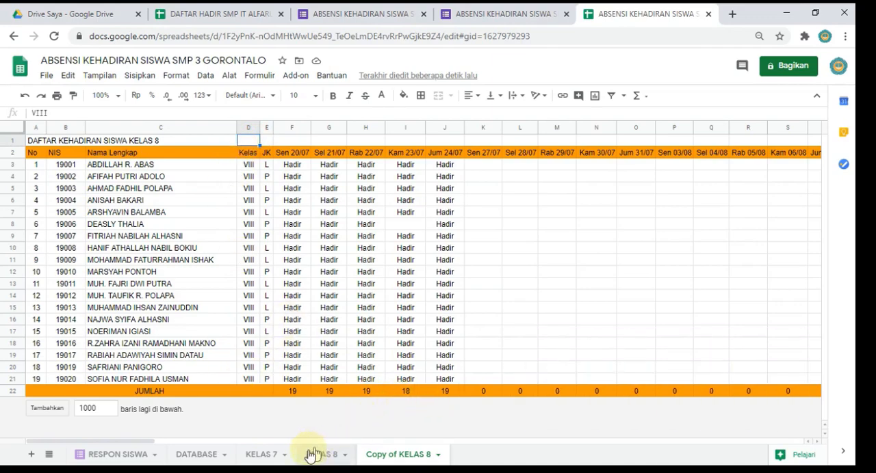
Step: Examine the KELAS 7 attendance list and the class value in its cell D1, briefly opening a blank browser tab
{"action": "left_click", "coordinate": [267, 456]}
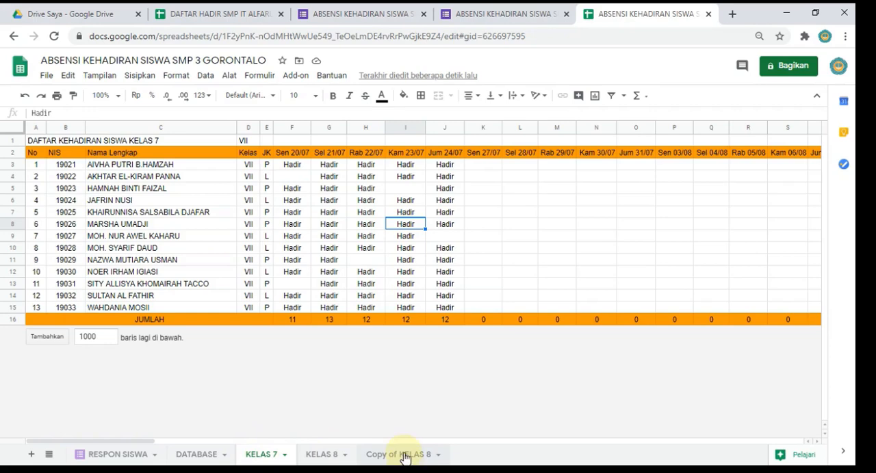
{"action": "left_click", "coordinate": [732, 14]}
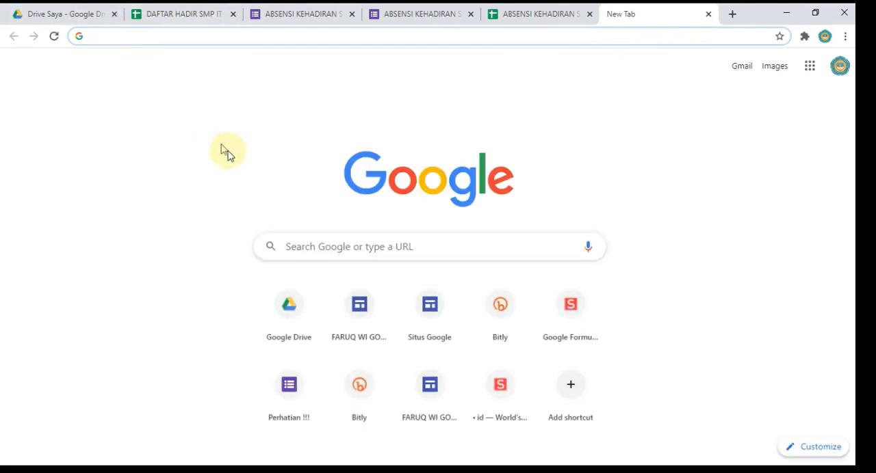
{"action": "left_click", "coordinate": [498, 11]}
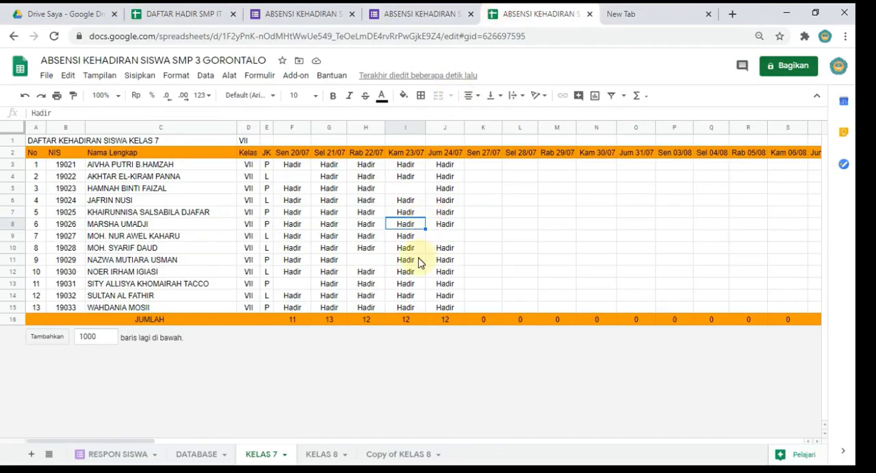
{"action": "left_click", "coordinate": [246, 141]}
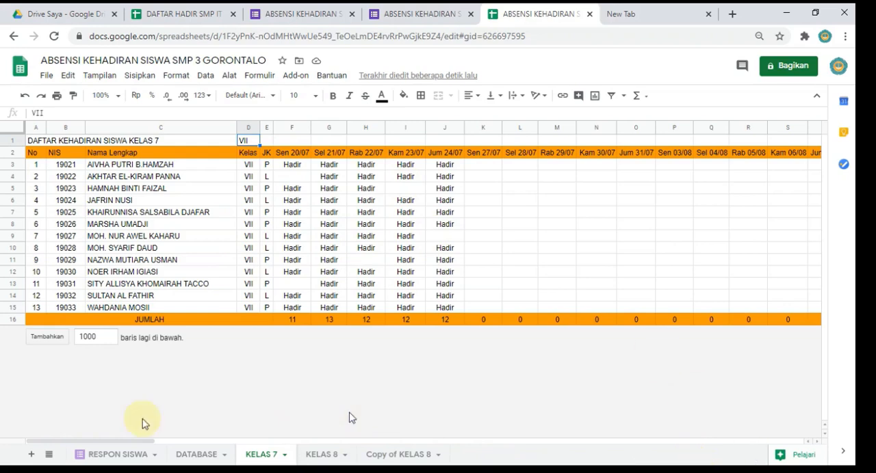
Step: Examine the Kelas column and attendance marks in the DATABASE sheet from the first to the last student
{"action": "left_click", "coordinate": [210, 455]}
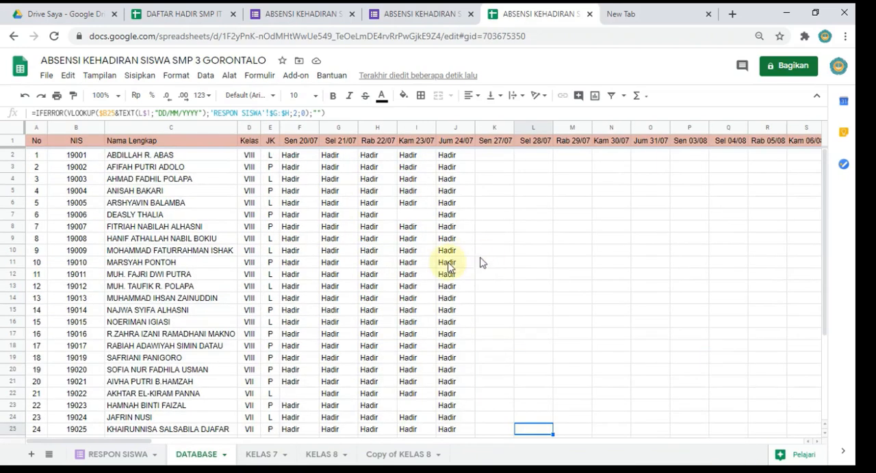
{"action": "scroll", "coordinate": [205, 342], "scroll_direction": "down", "scroll_amount": 4}
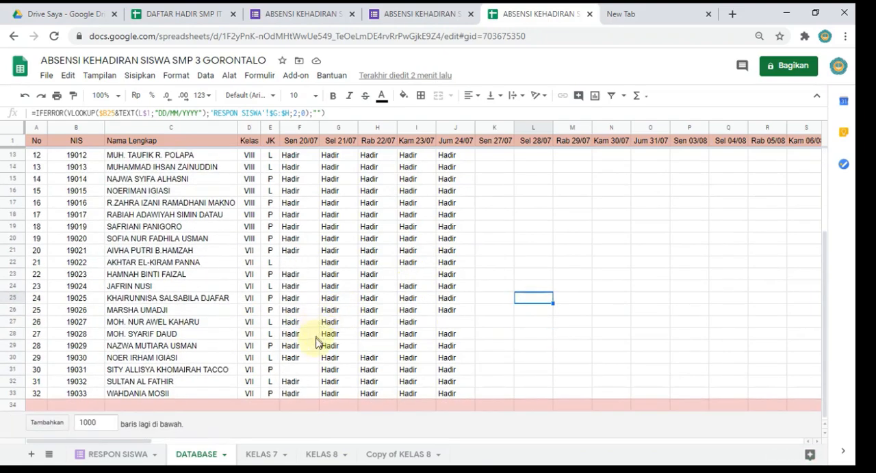
{"action": "scroll", "coordinate": [313, 342], "scroll_direction": "up", "scroll_amount": 2}
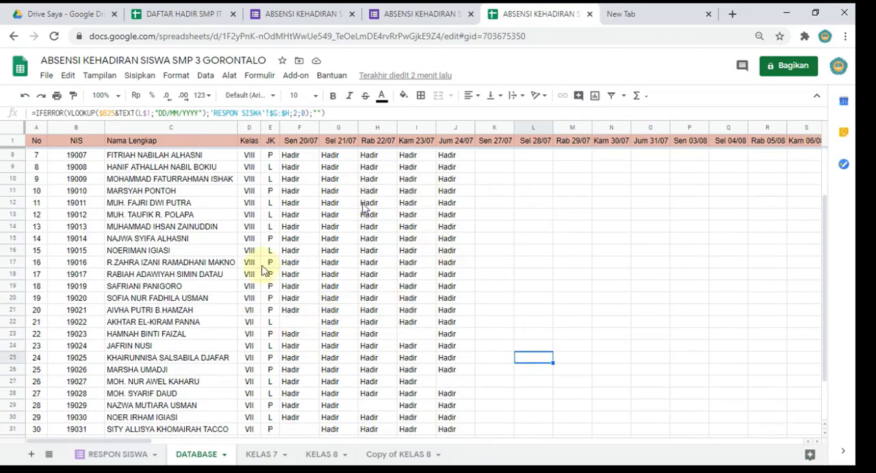
{"action": "left_click", "coordinate": [251, 298]}
{"action": "scroll", "coordinate": [404, 281], "scroll_direction": "down", "scroll_amount": 1}
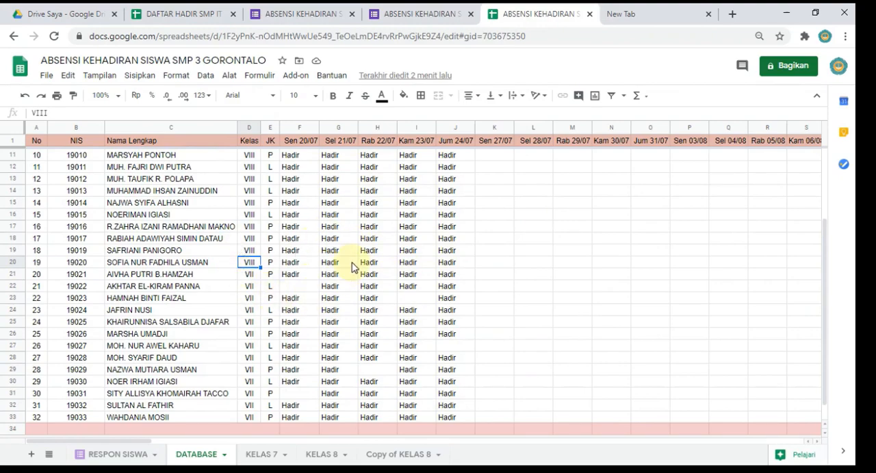
{"action": "scroll", "coordinate": [353, 269], "scroll_direction": "up", "scroll_amount": 3}
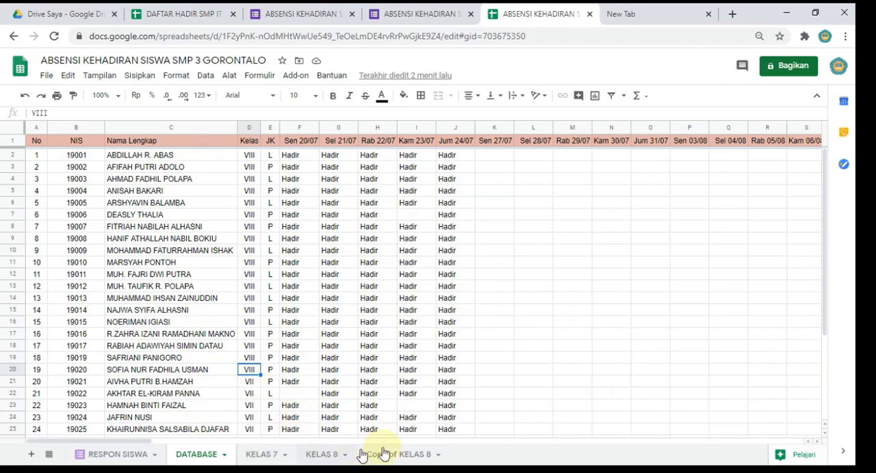
Step: Delete the Copy of KELAS 8 sheet
{"action": "left_click", "coordinate": [405, 456]}
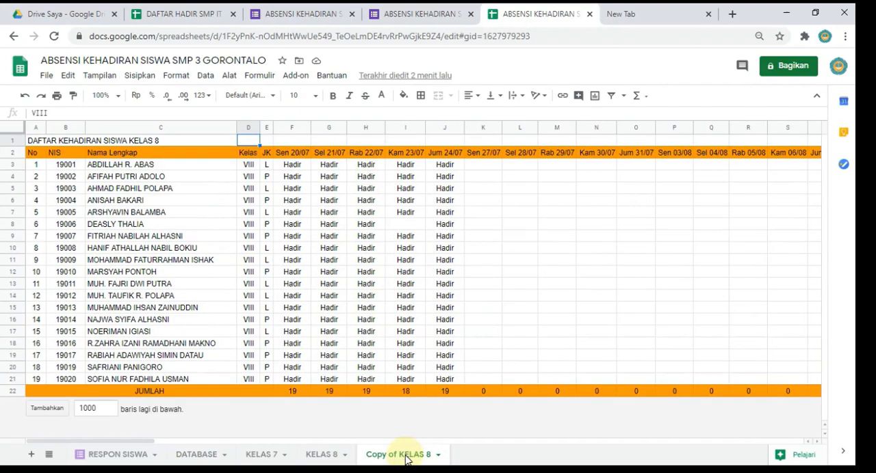
{"action": "right_click", "coordinate": [405, 455]}
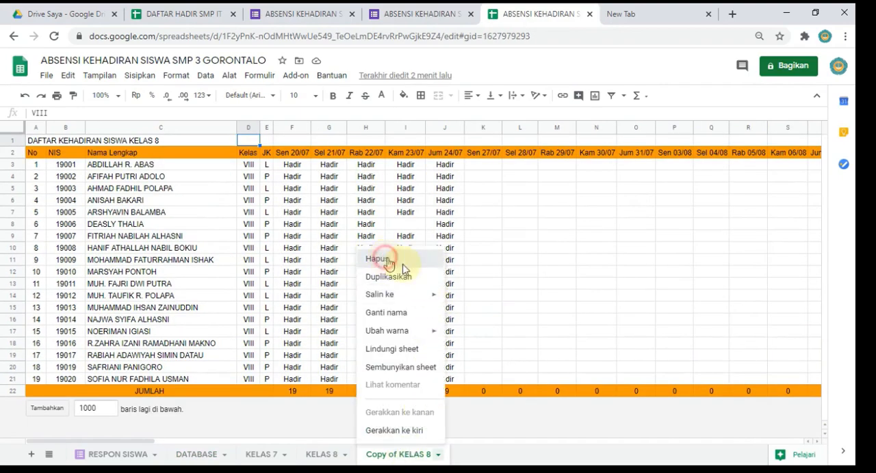